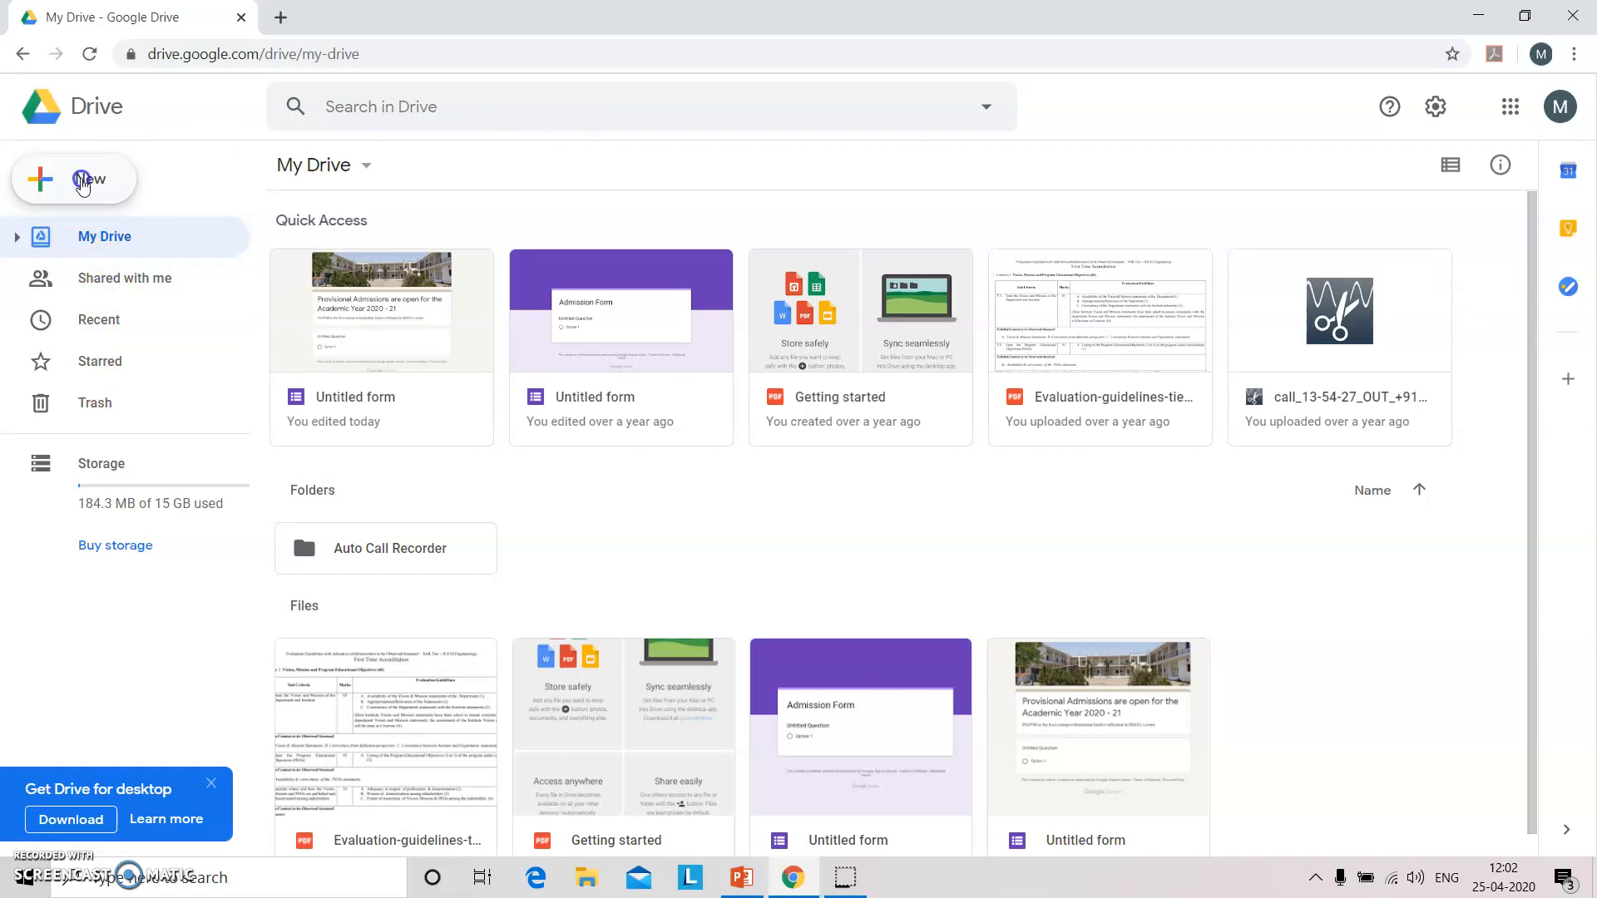
# From Drive's New > More > Google Forms menu, start a form from a template.
pyautogui.click(82, 186)
pyautogui.click(123, 238)
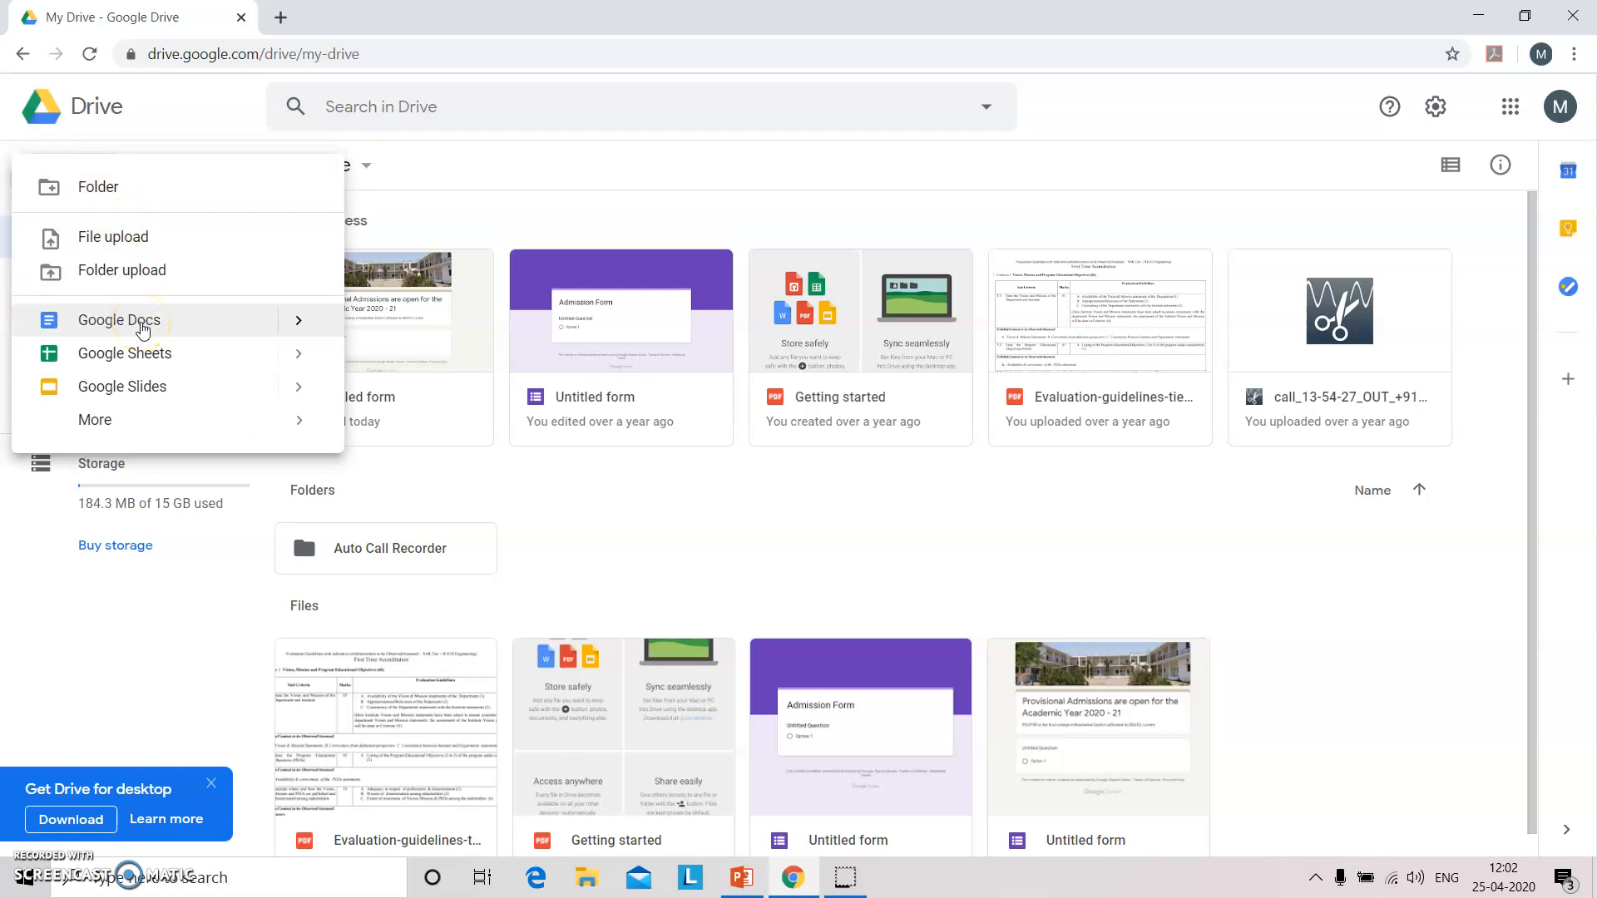
pyautogui.click(137, 422)
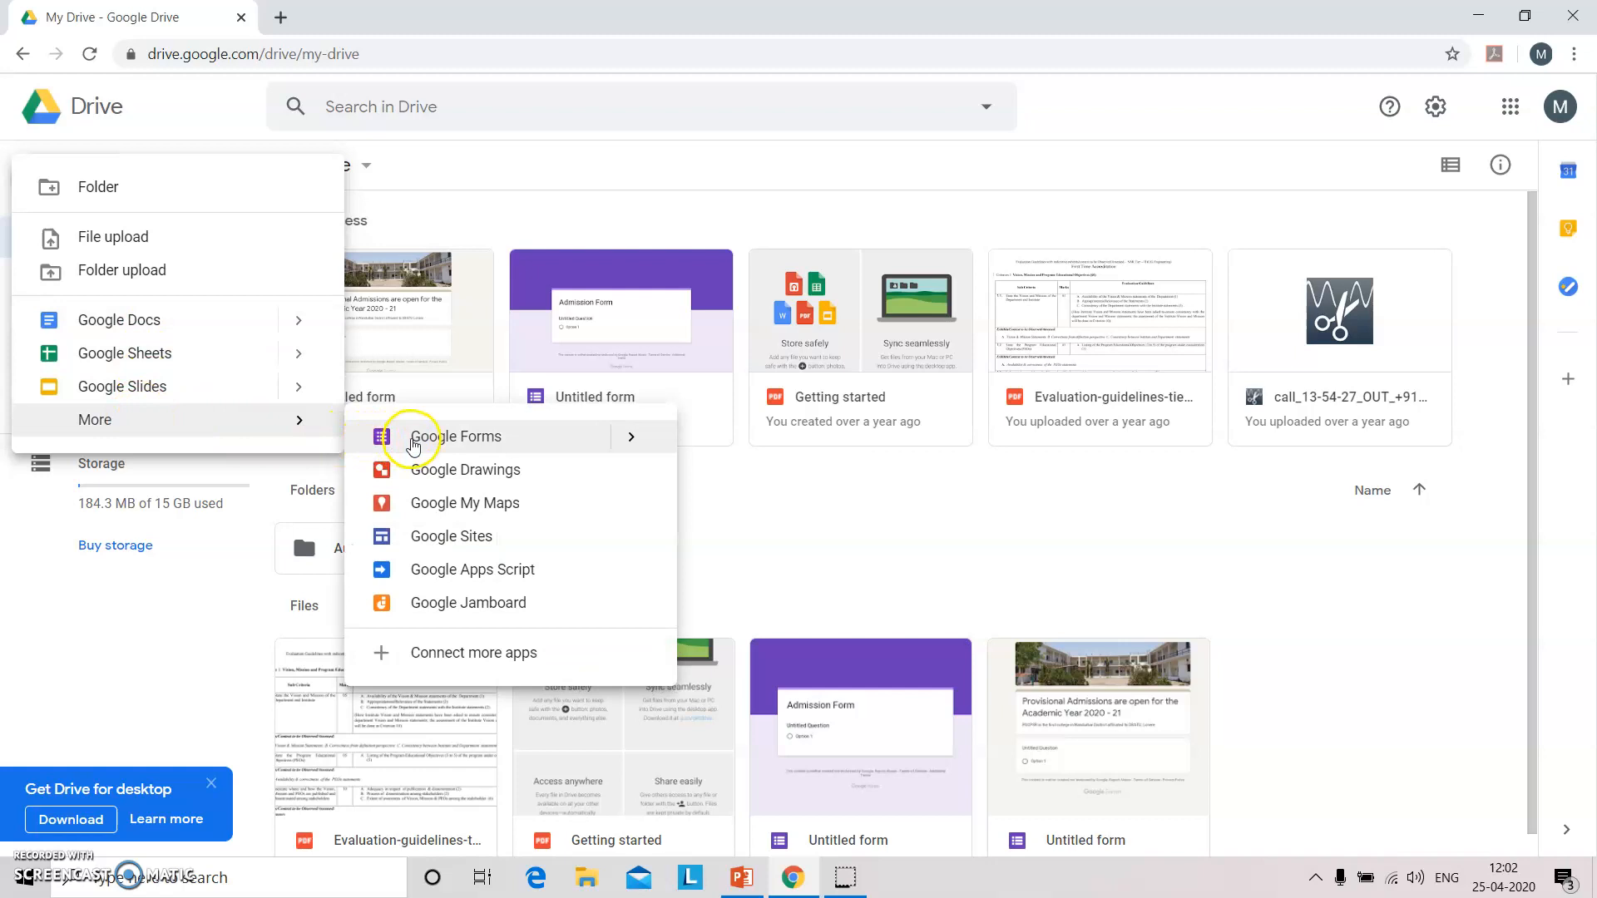
pyautogui.click(630, 437)
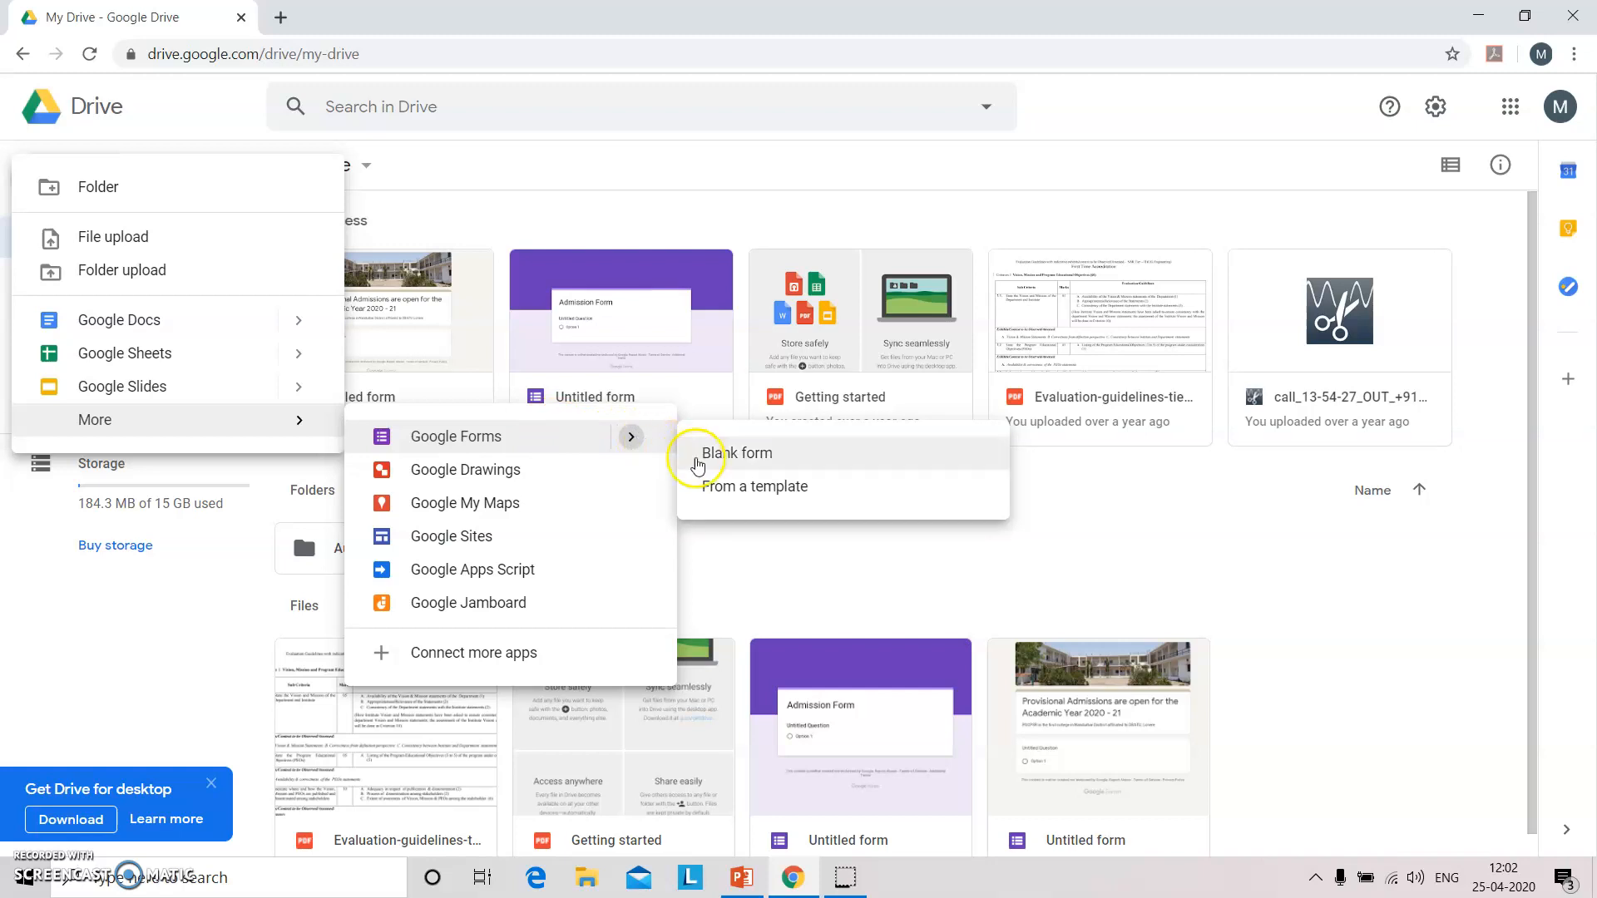
pyautogui.click(717, 485)
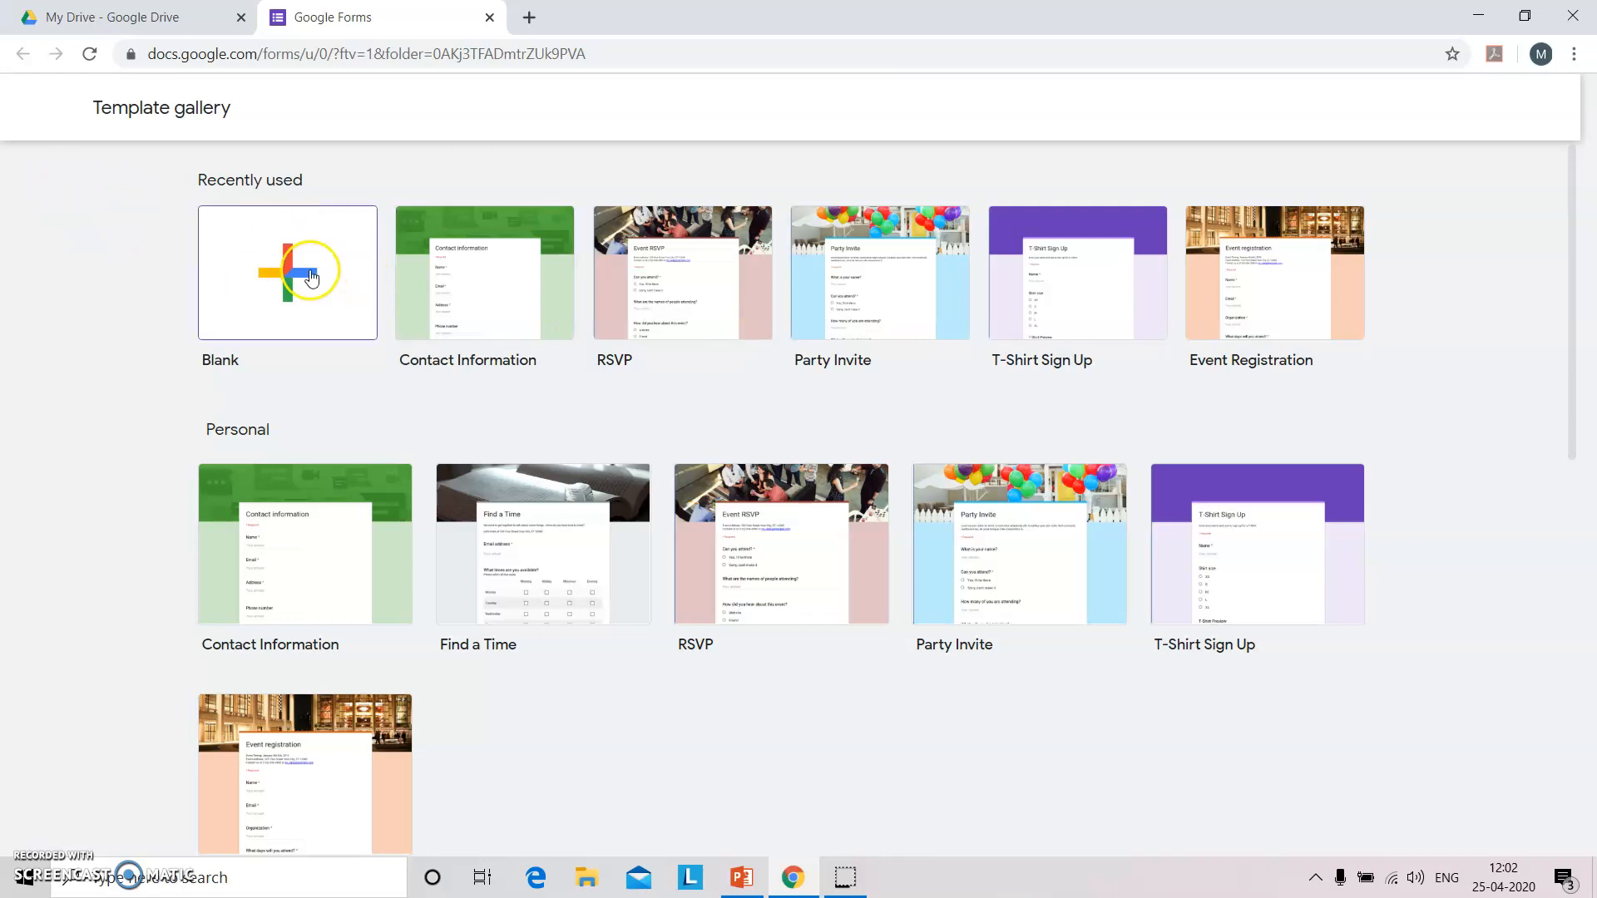
# Create a Blank form from the gallery and close the Learn More blog tab.
pyautogui.click(311, 277)
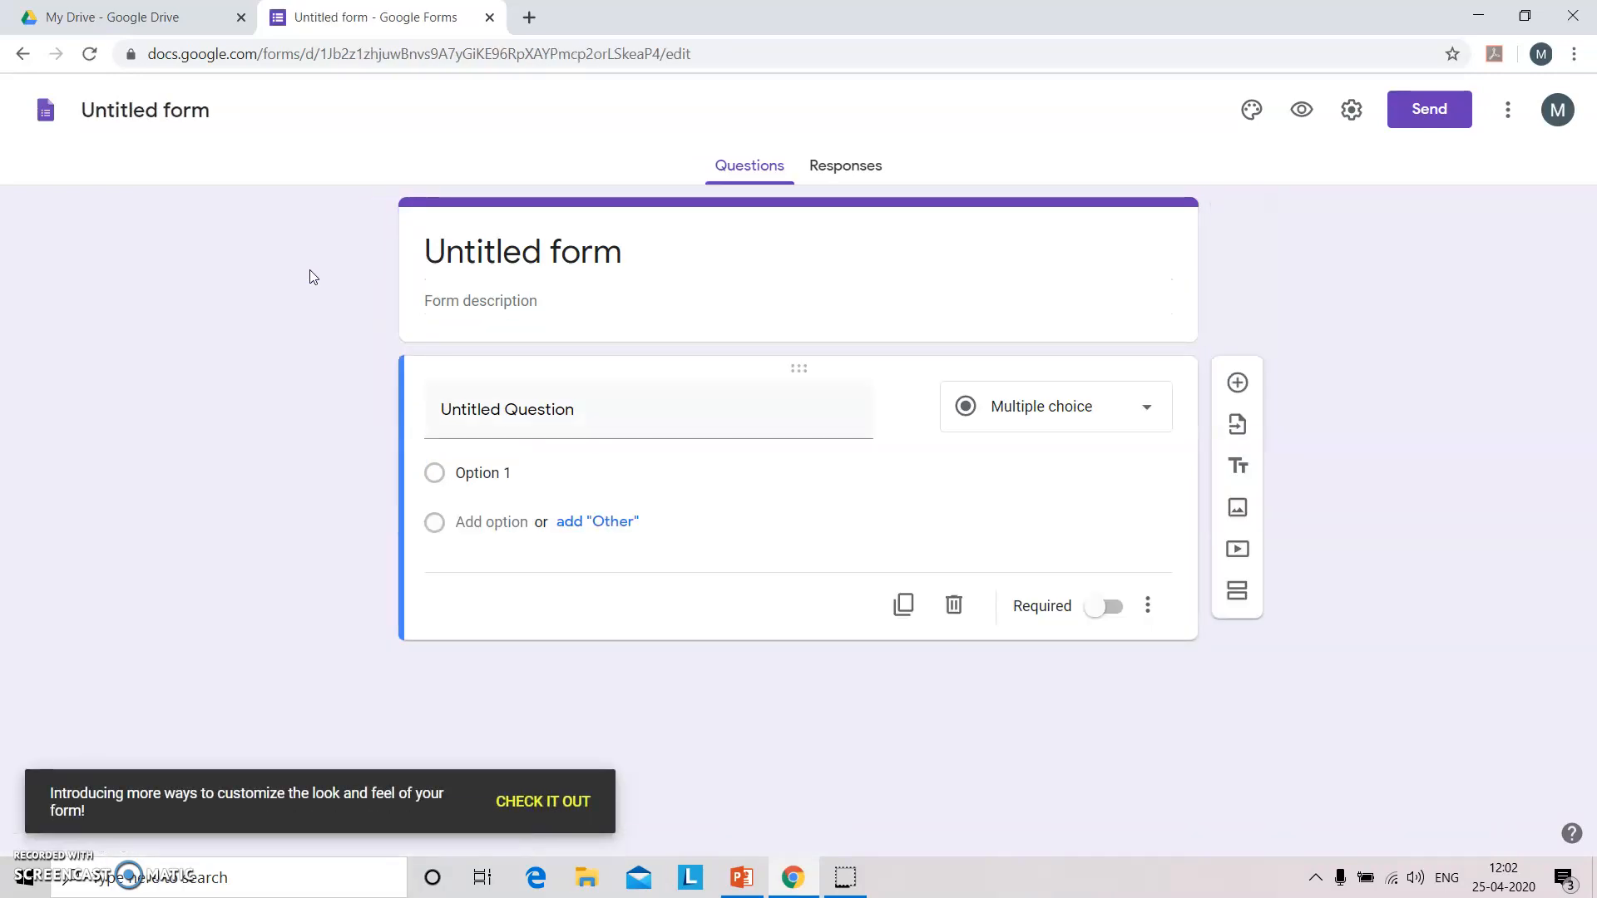
pyautogui.click(524, 249)
pyautogui.click(524, 249)
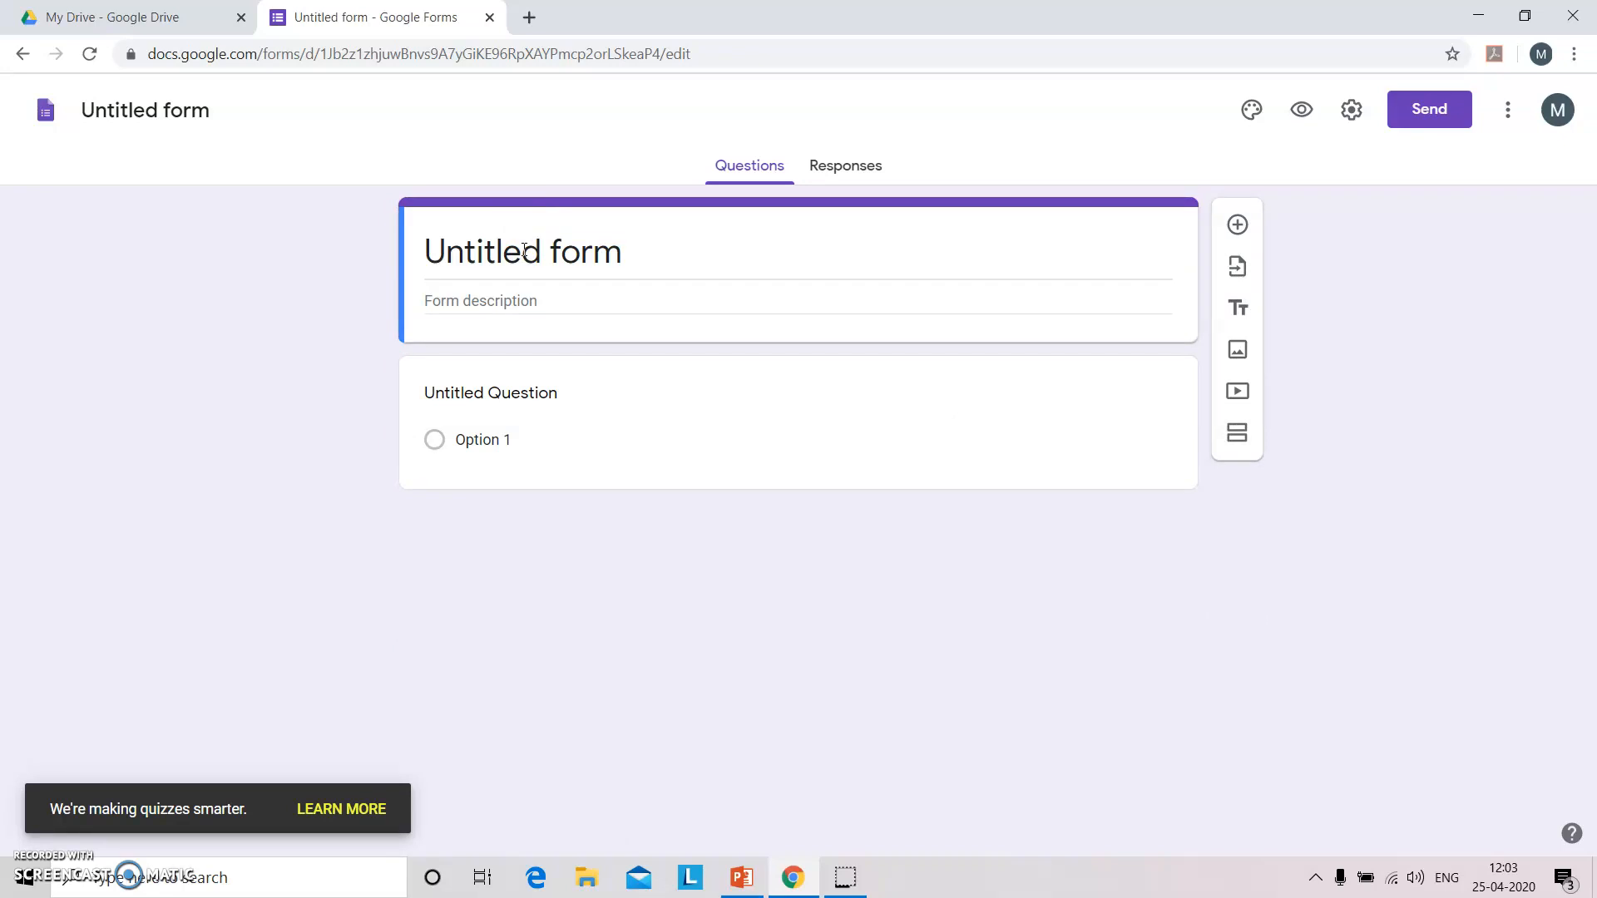
pyautogui.press('space')
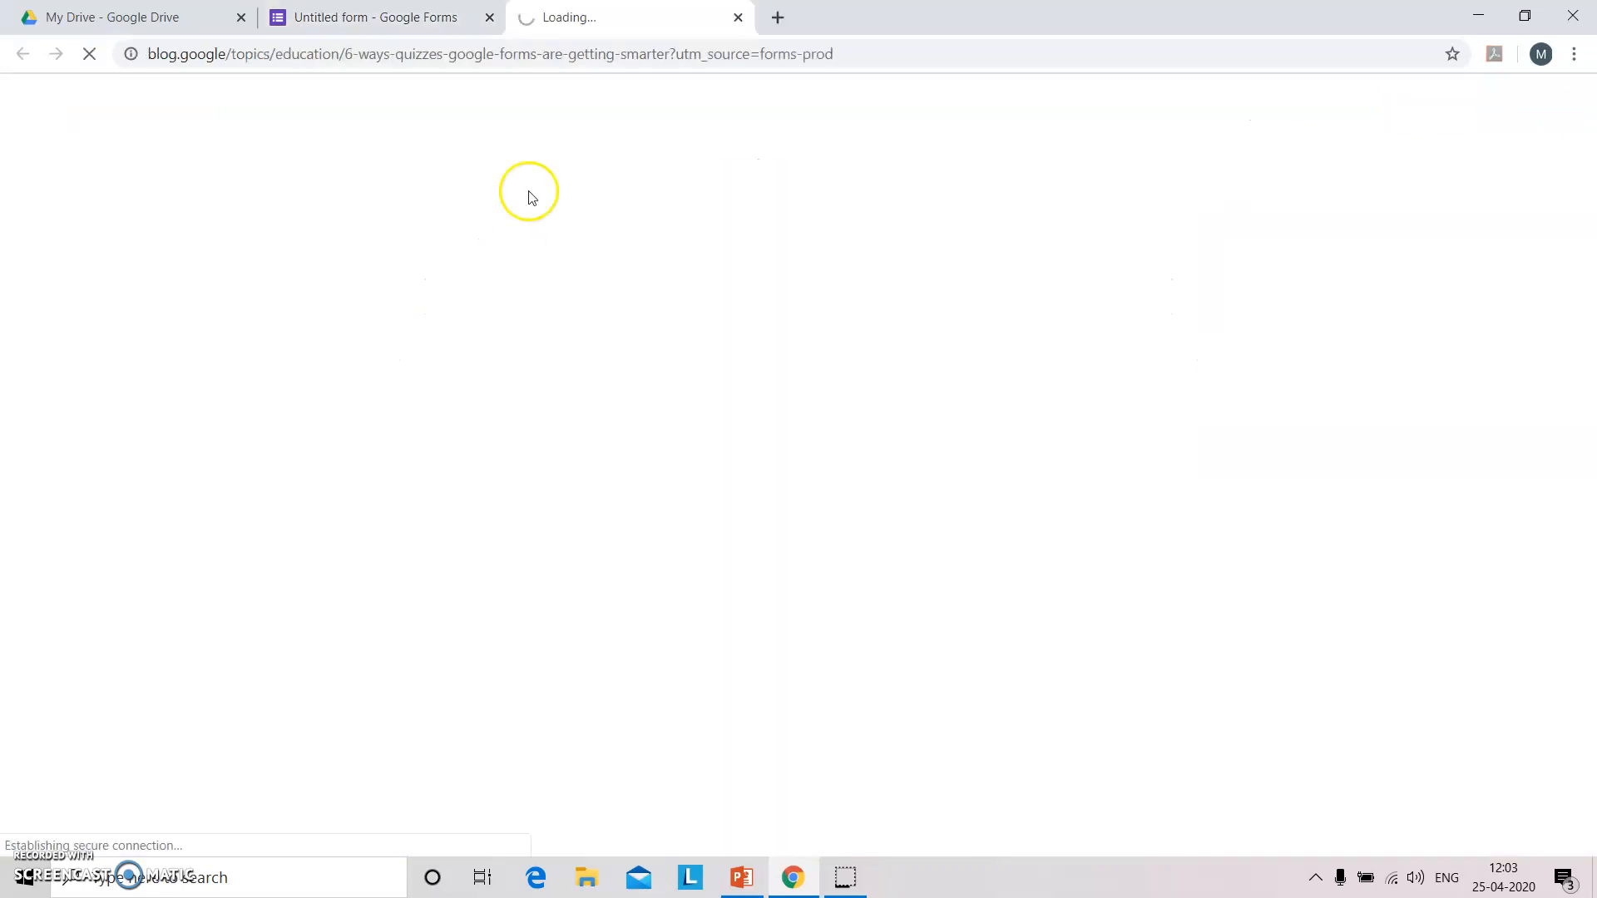
pyautogui.click(740, 18)
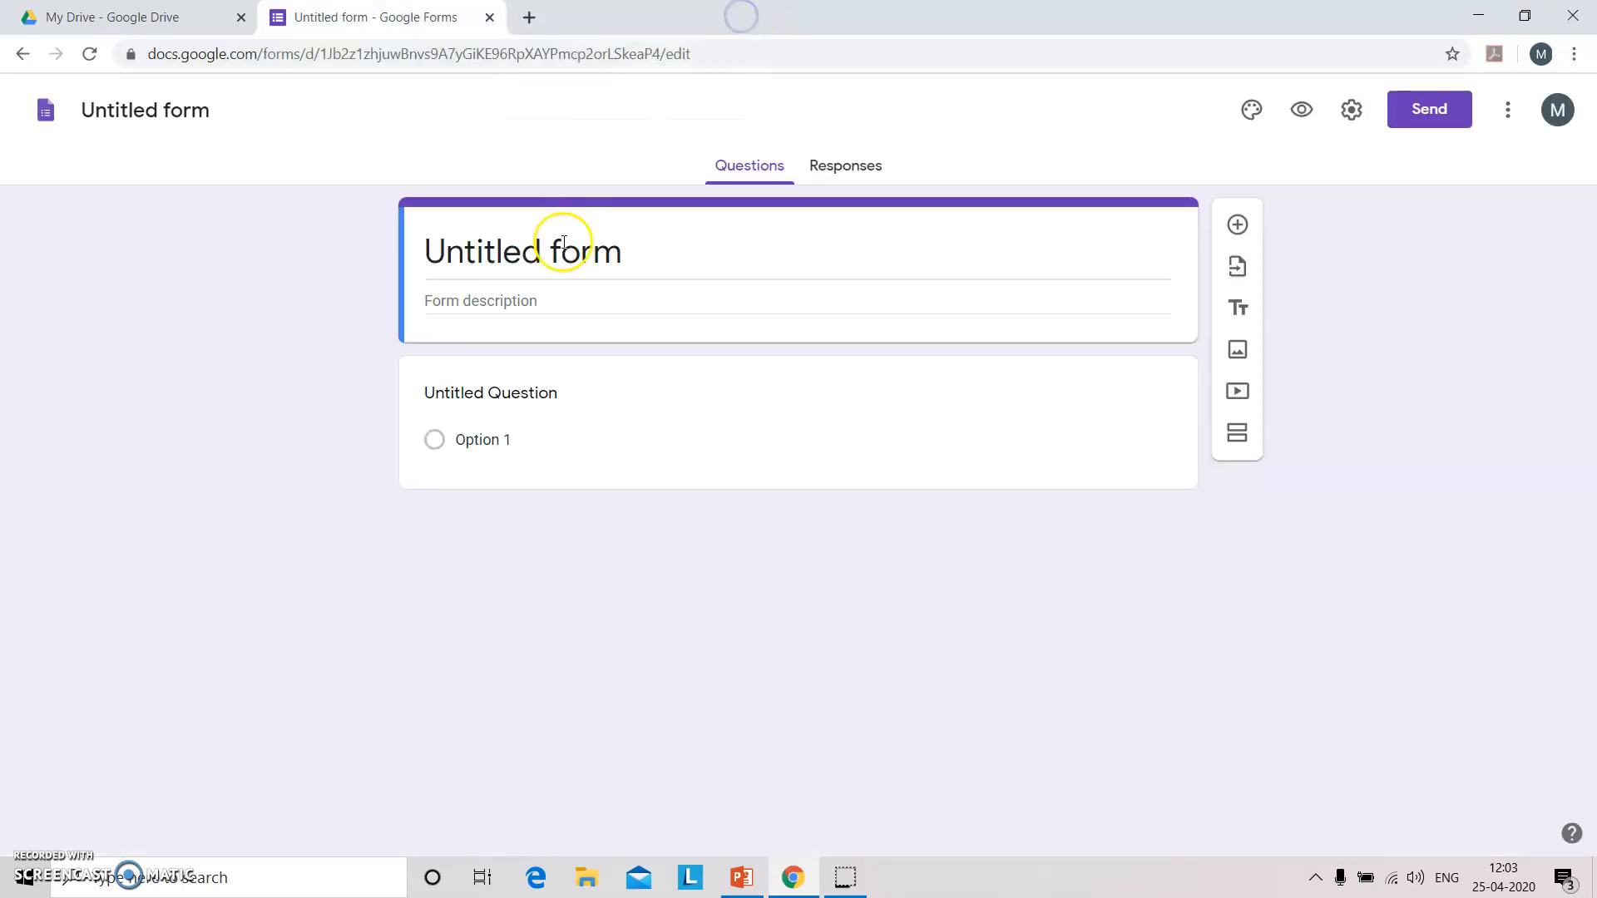
# Title the form 'Admission open for the Academic Year 2020 - 21'.
pyautogui.click(554, 266)
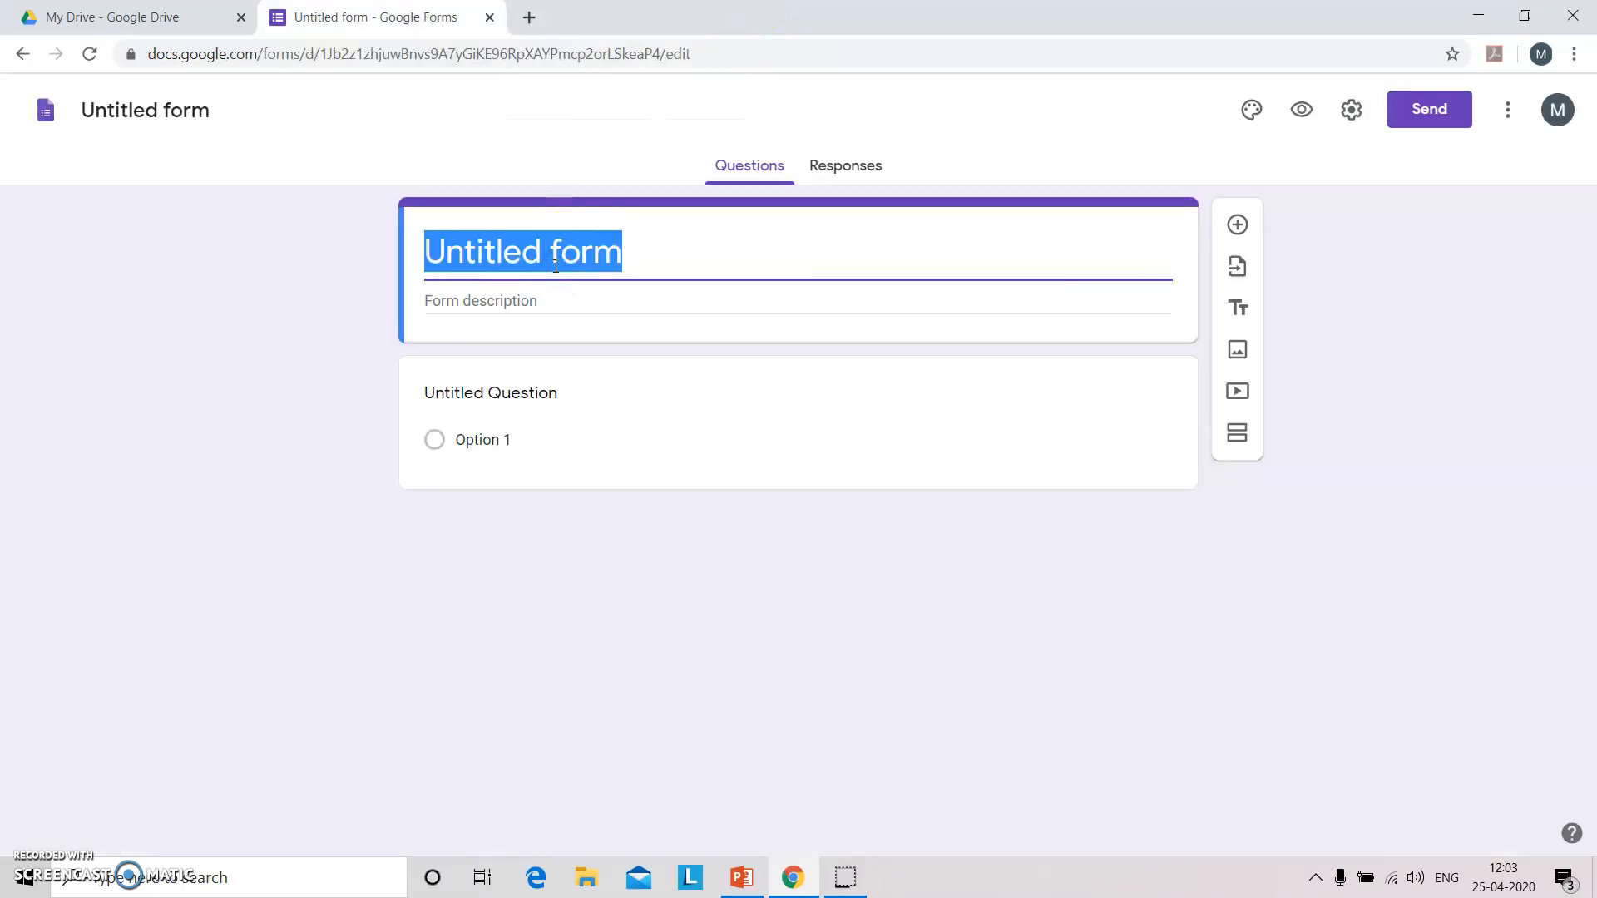
pyautogui.write('Admissi')
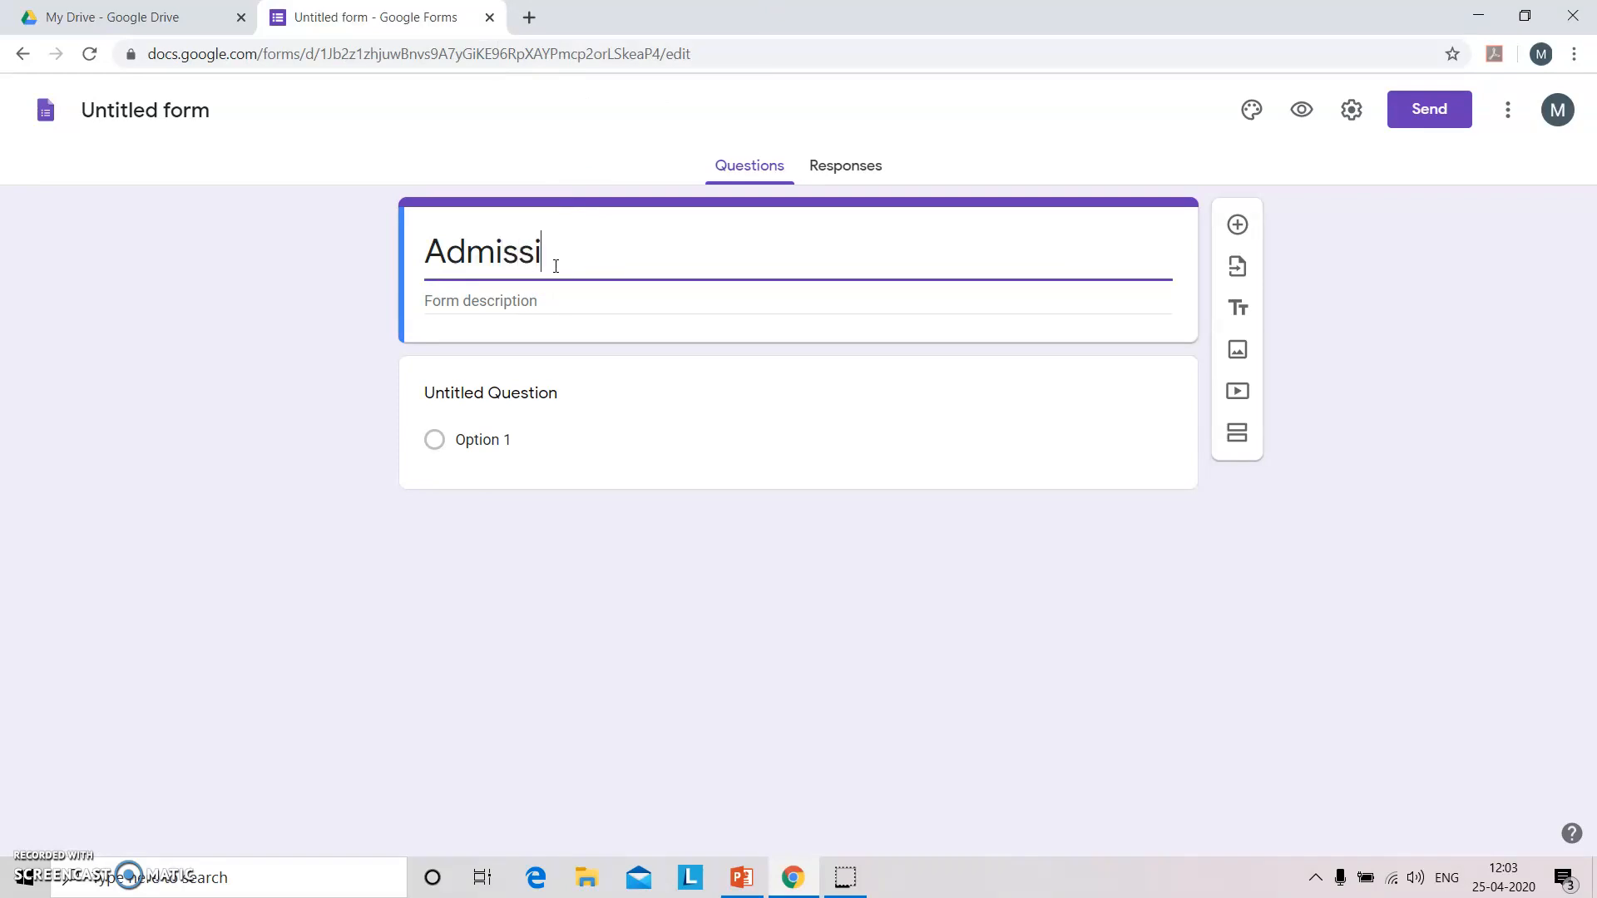
pyautogui.write('on open')
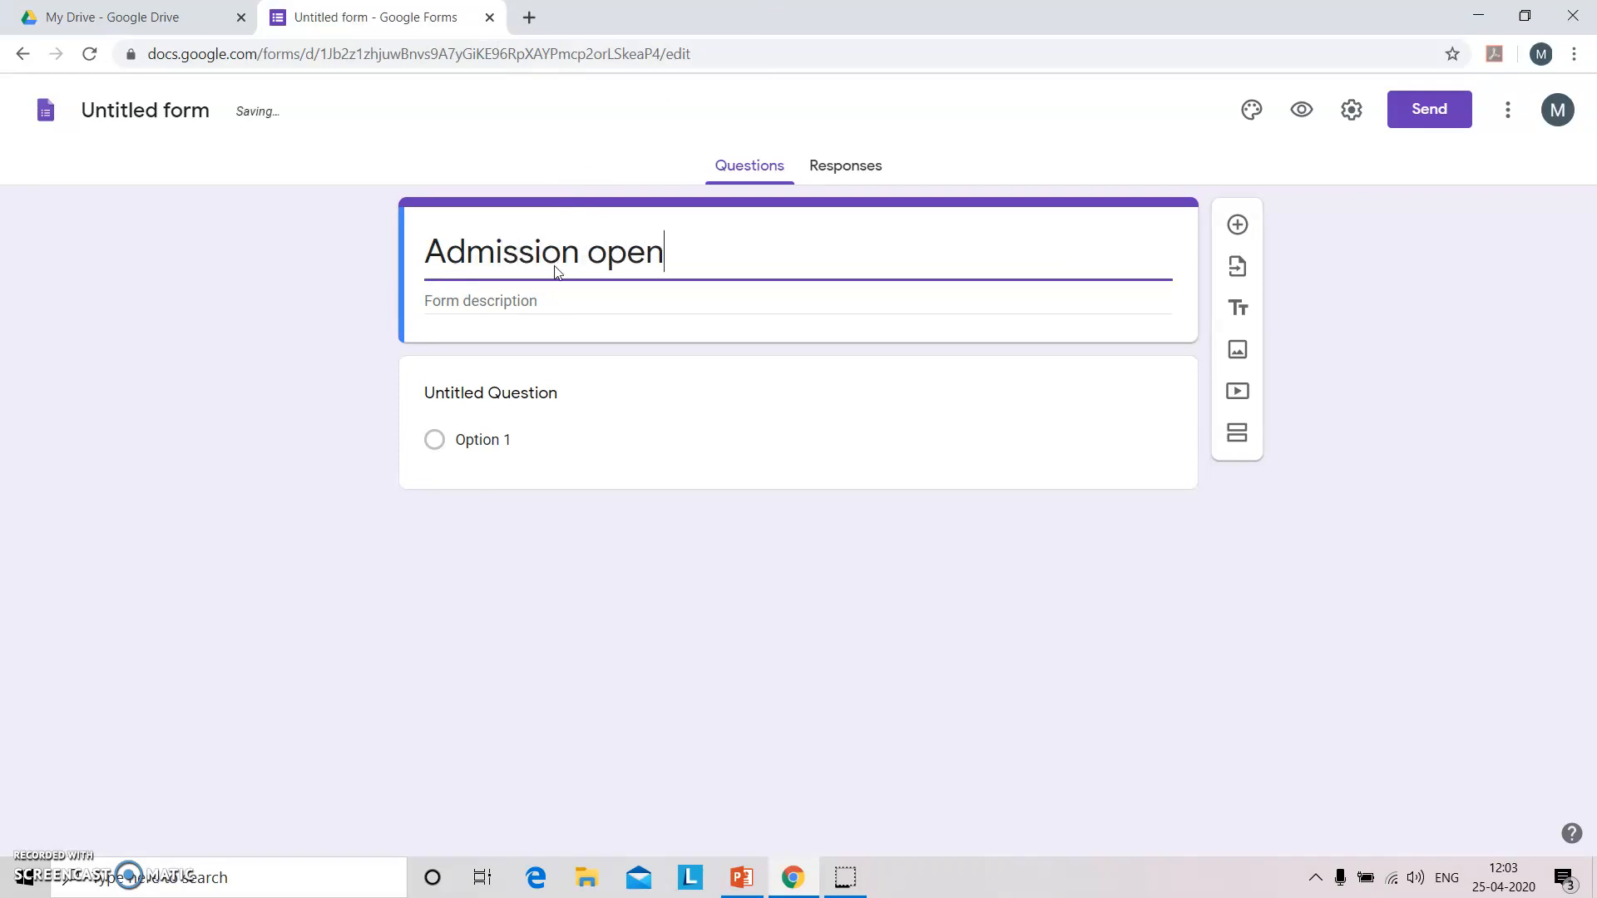
pyautogui.write(' for the ')
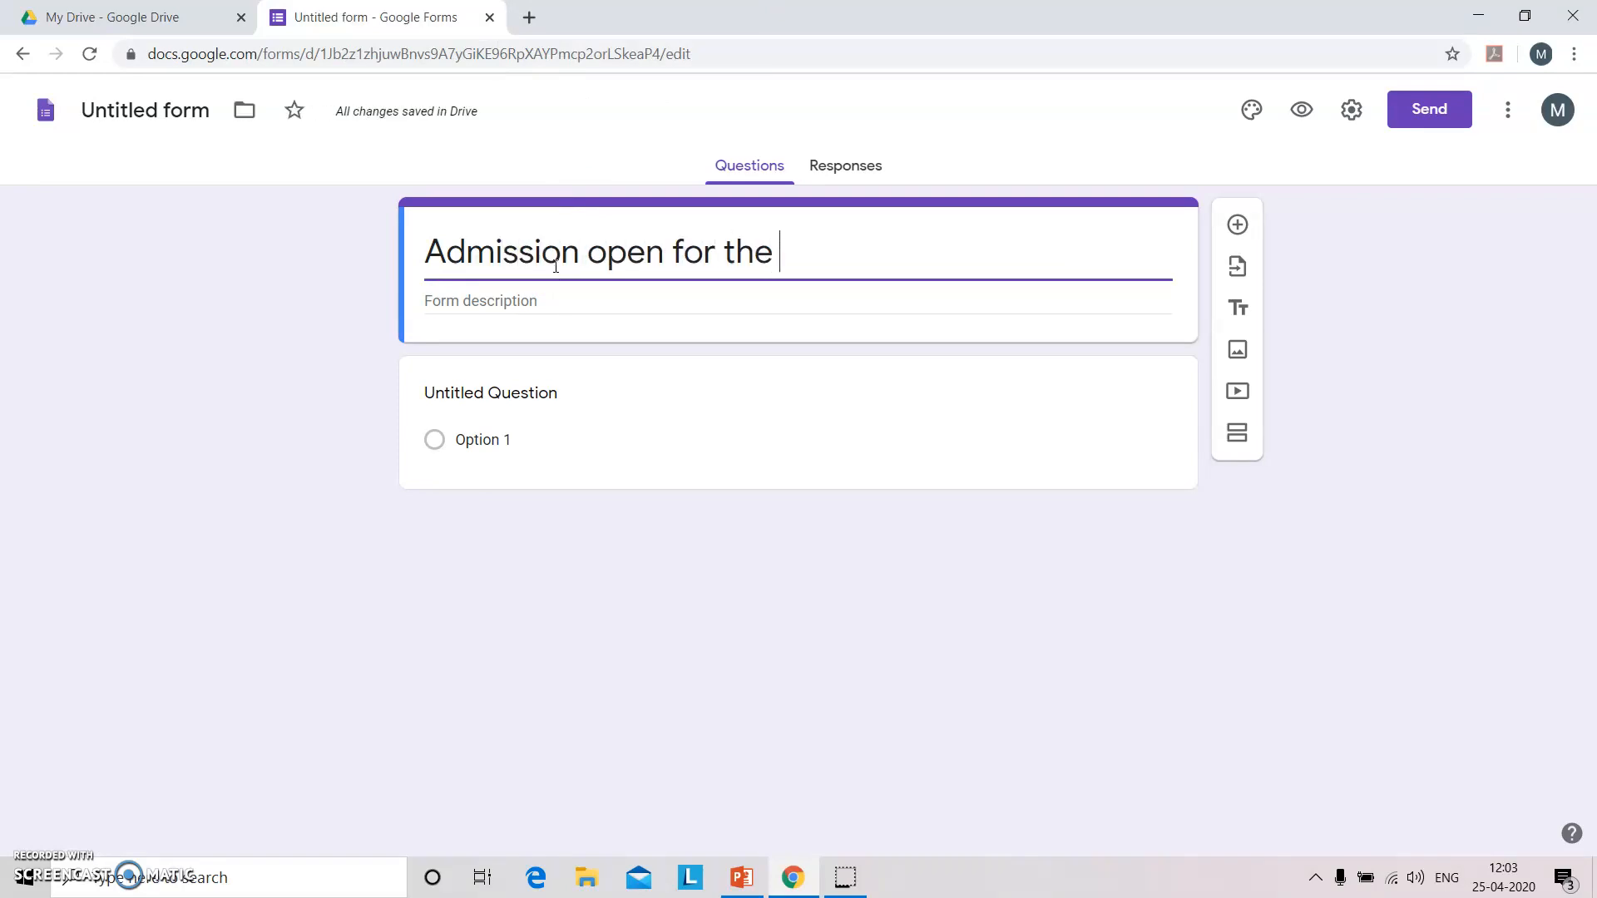
pyautogui.write('Acadr')
pyautogui.press('BackSpace')
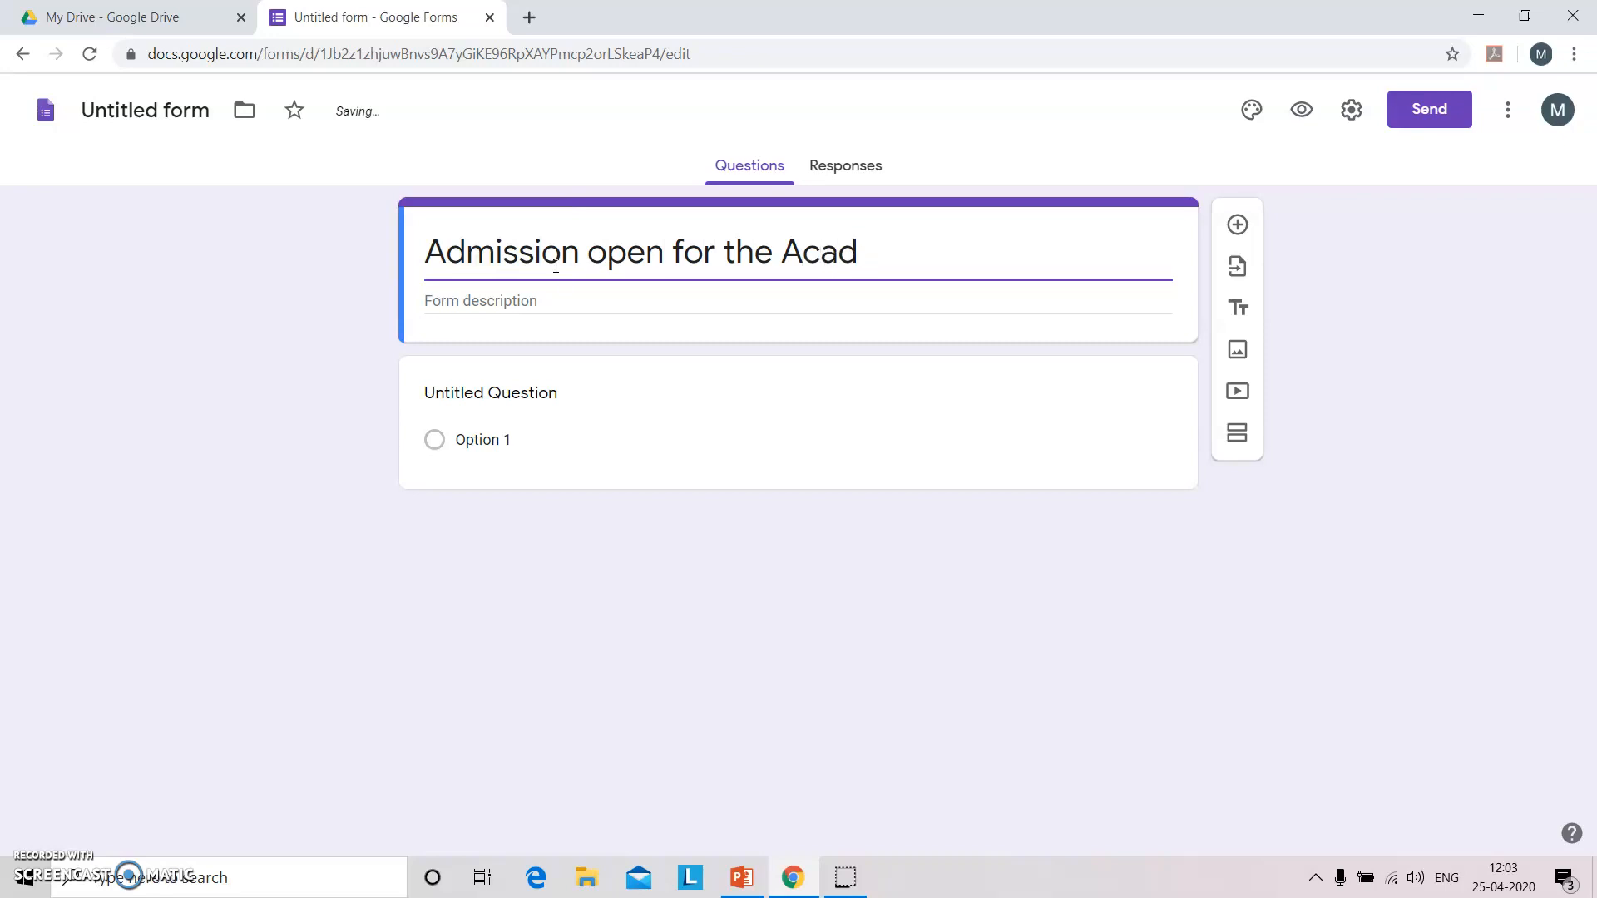
pyautogui.write('emic Year 2020 *')
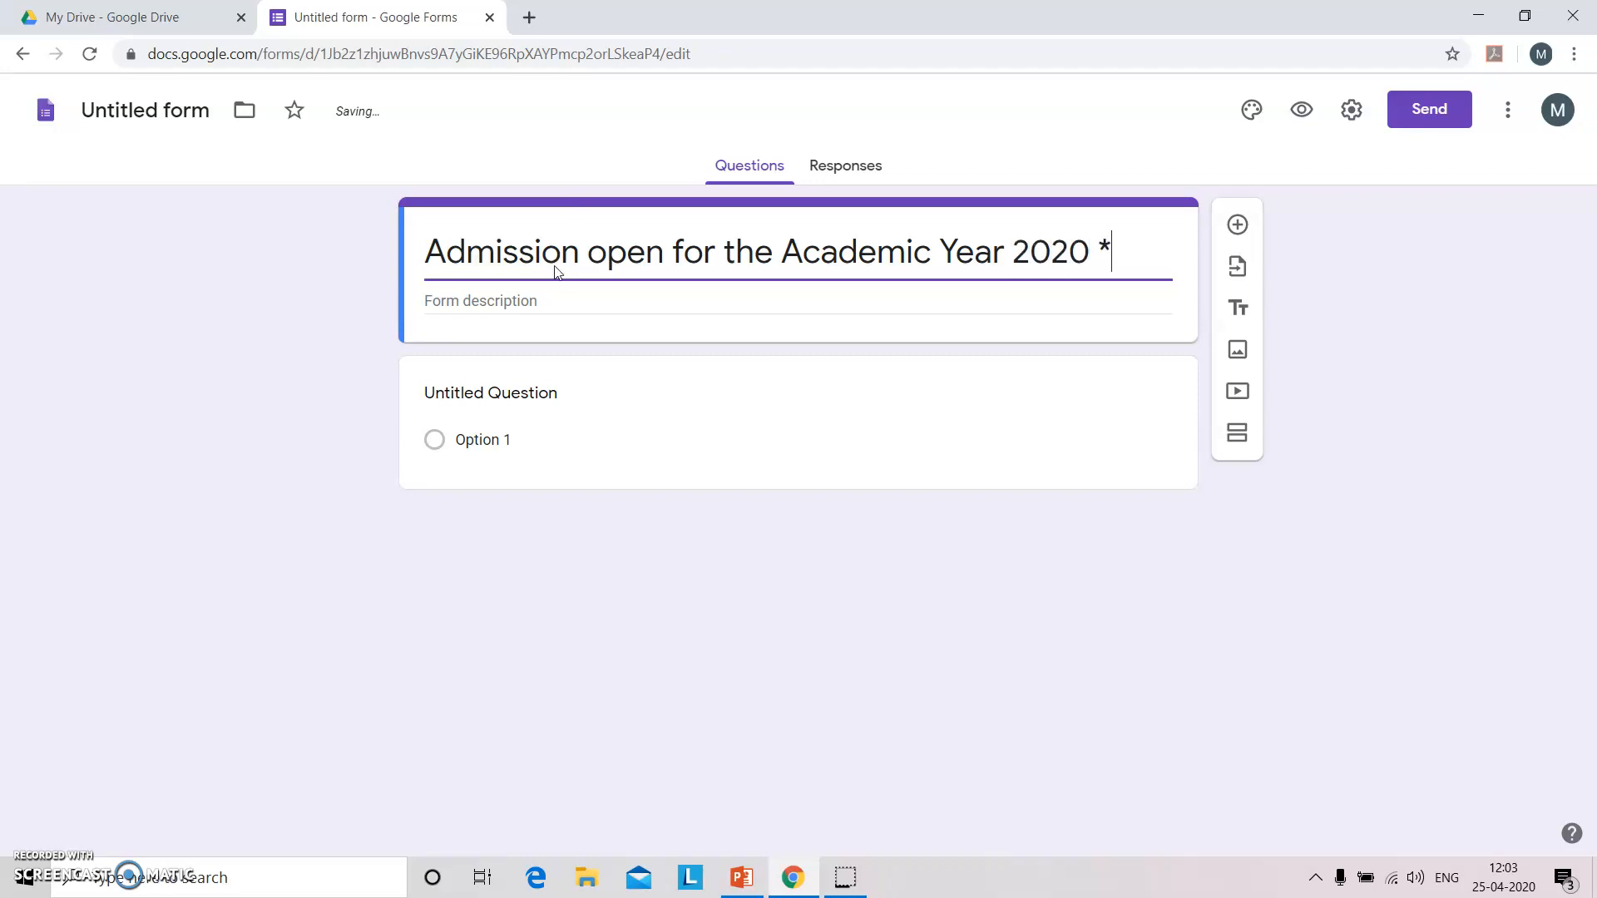
pyautogui.press('BackSpace')
pyautogui.write('- 21')
# Set the form description to 'Features of School / College along the contact information'.
pyautogui.click(485, 302)
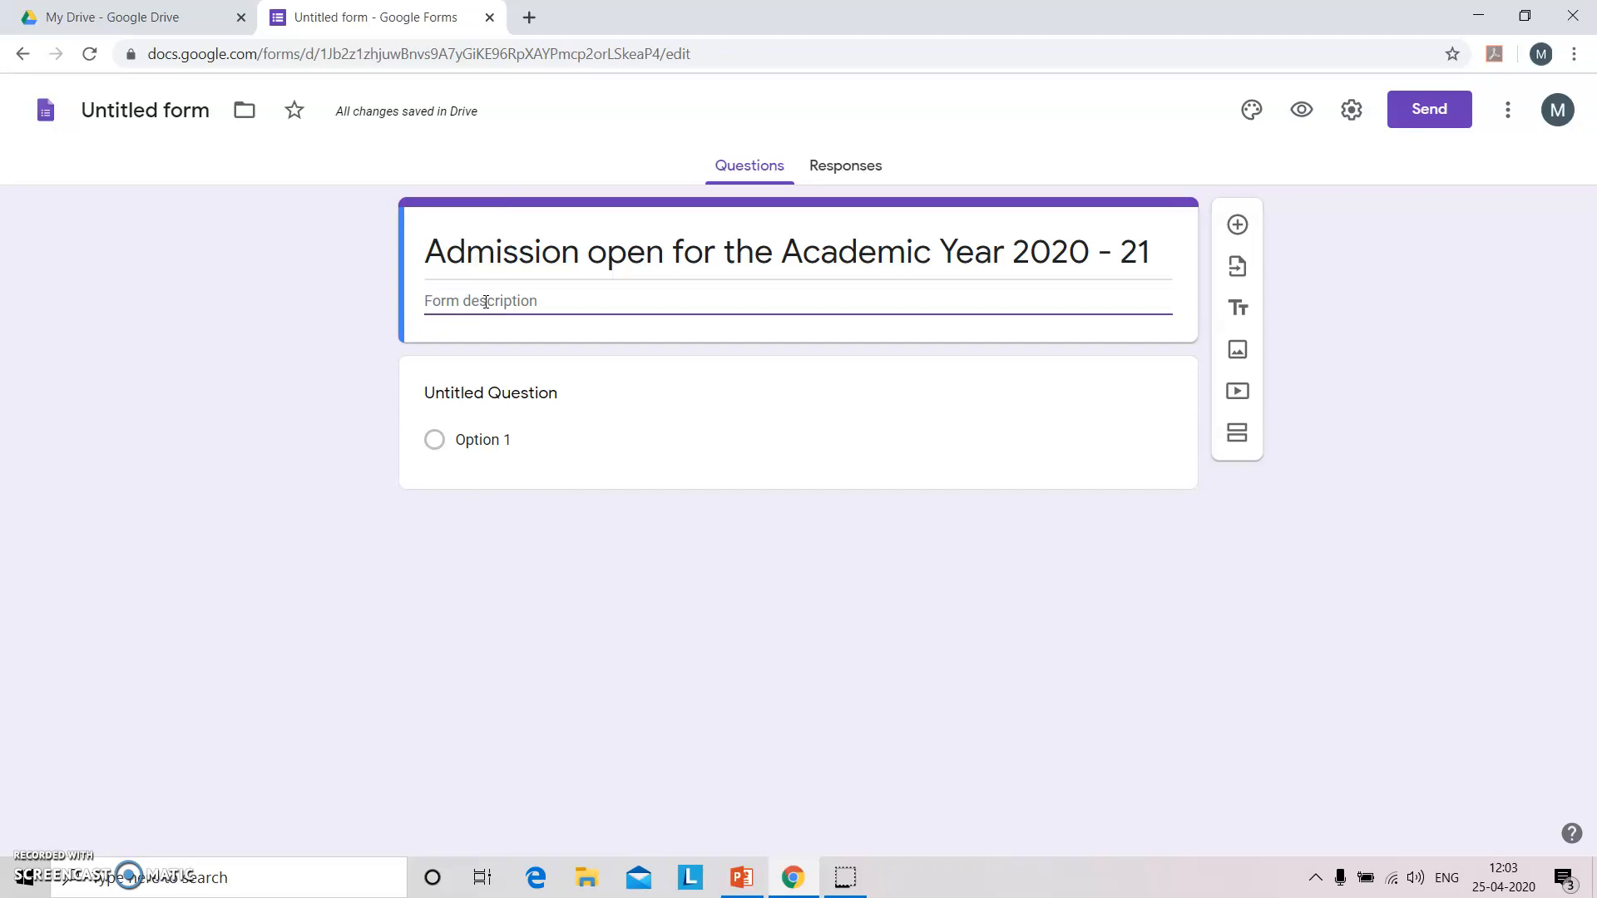
pyautogui.write('Features')
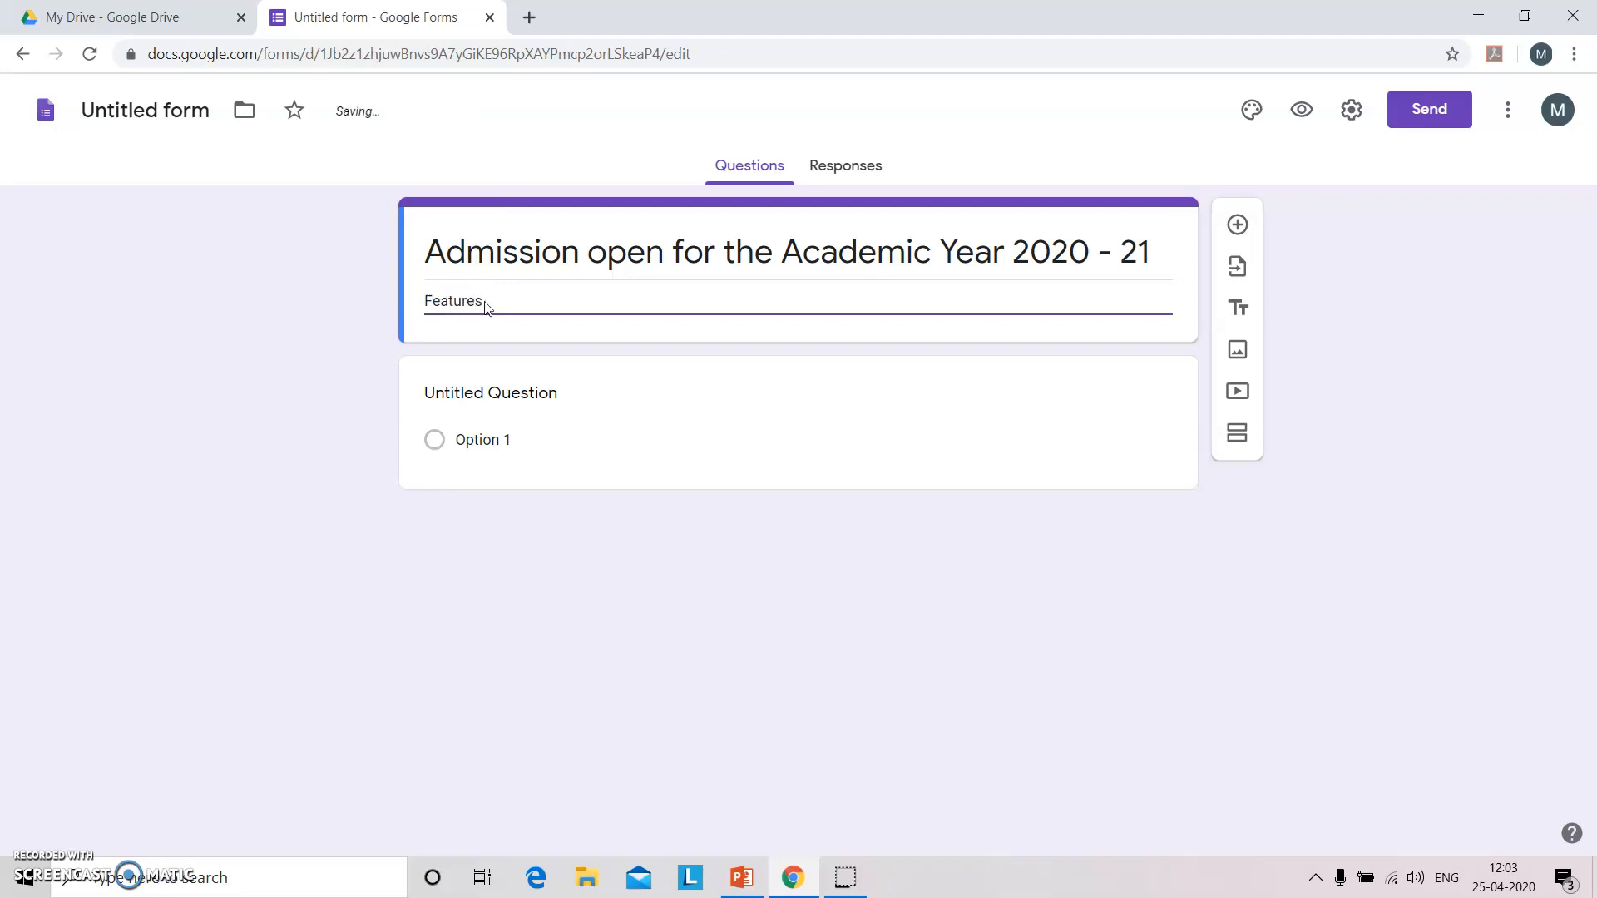
pyautogui.write(' of School / College along the contact')
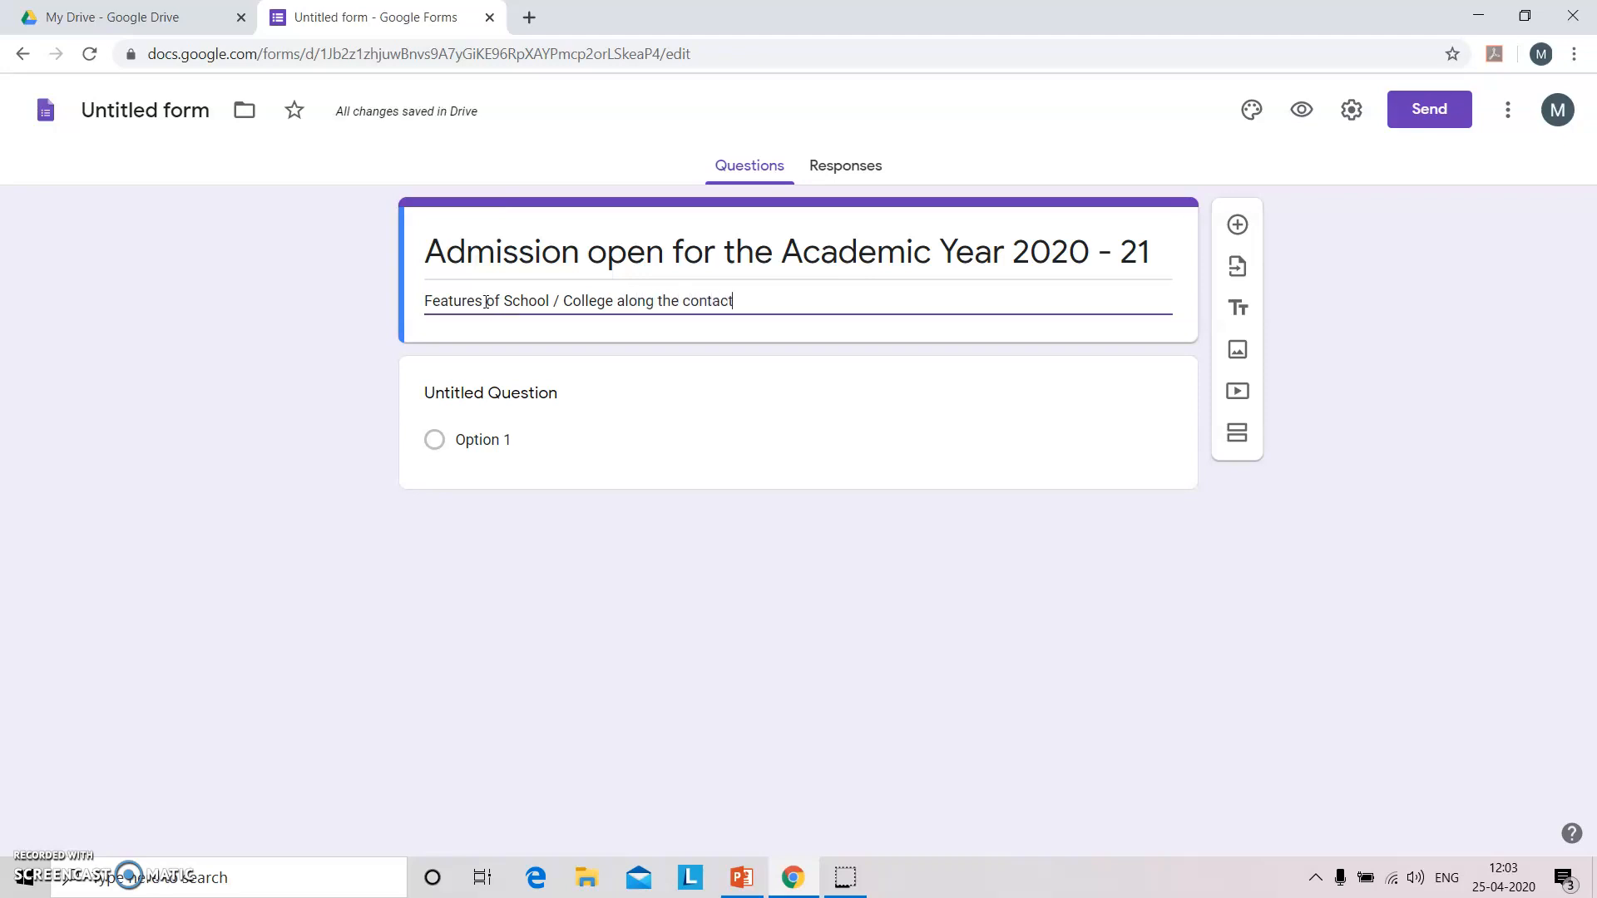
pyautogui.write(' infirm')
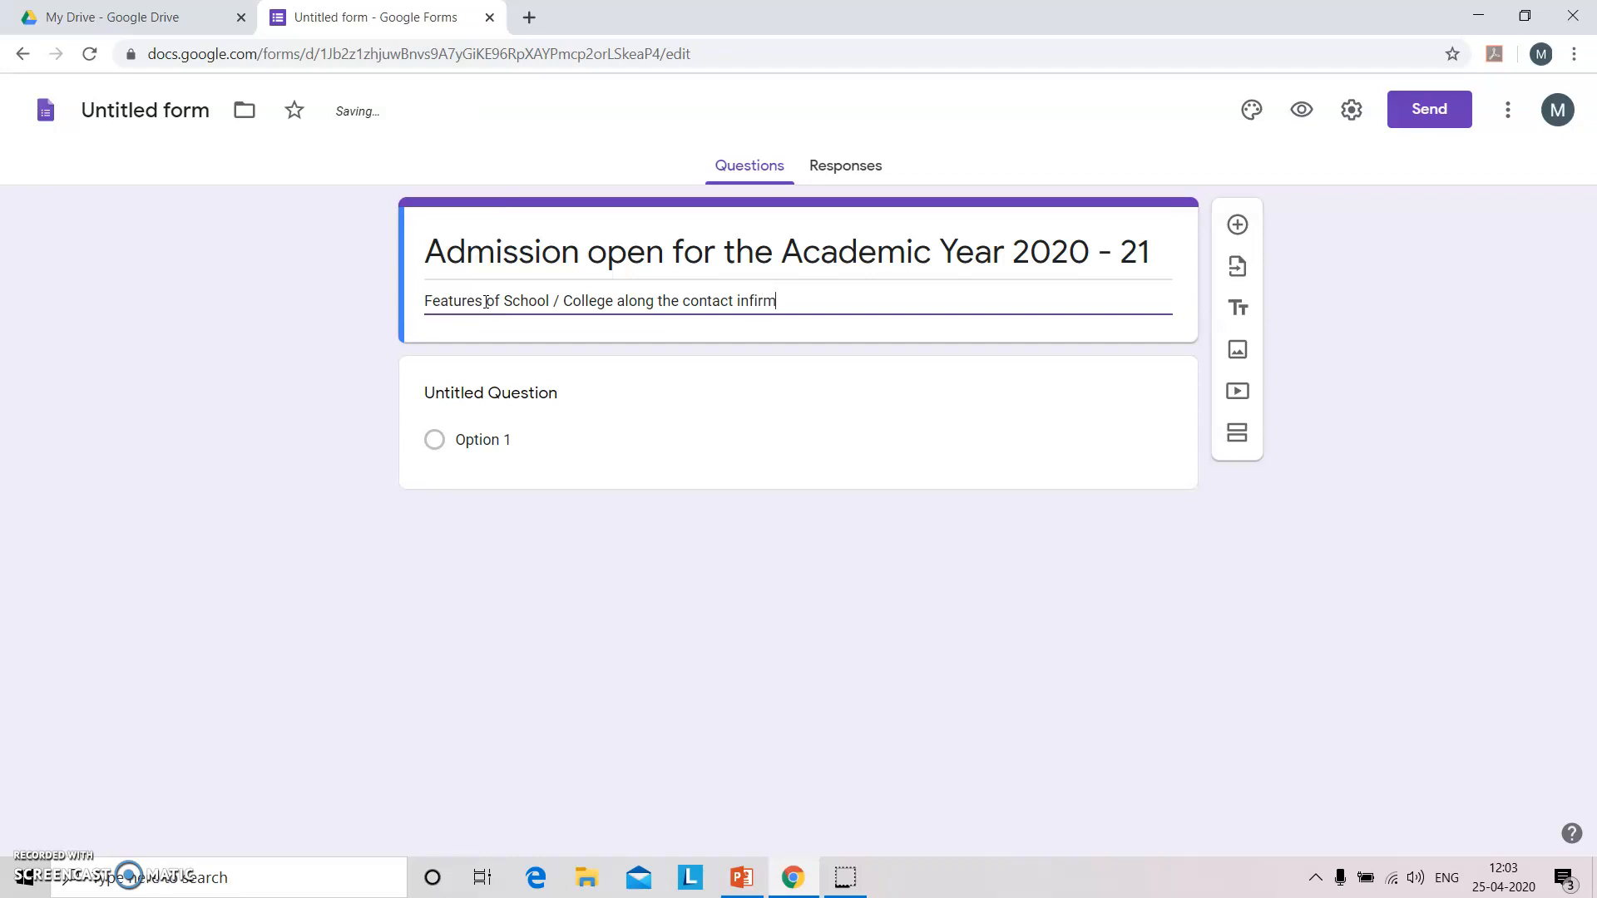
pyautogui.write('ation')
pyautogui.press('BackSpace')
pyautogui.press('BackSpace')
pyautogui.press('BackSpace')
pyautogui.press('BackSpace')
pyautogui.press('BackSpace')
pyautogui.press('BackSpace')
pyautogui.write('ormation')
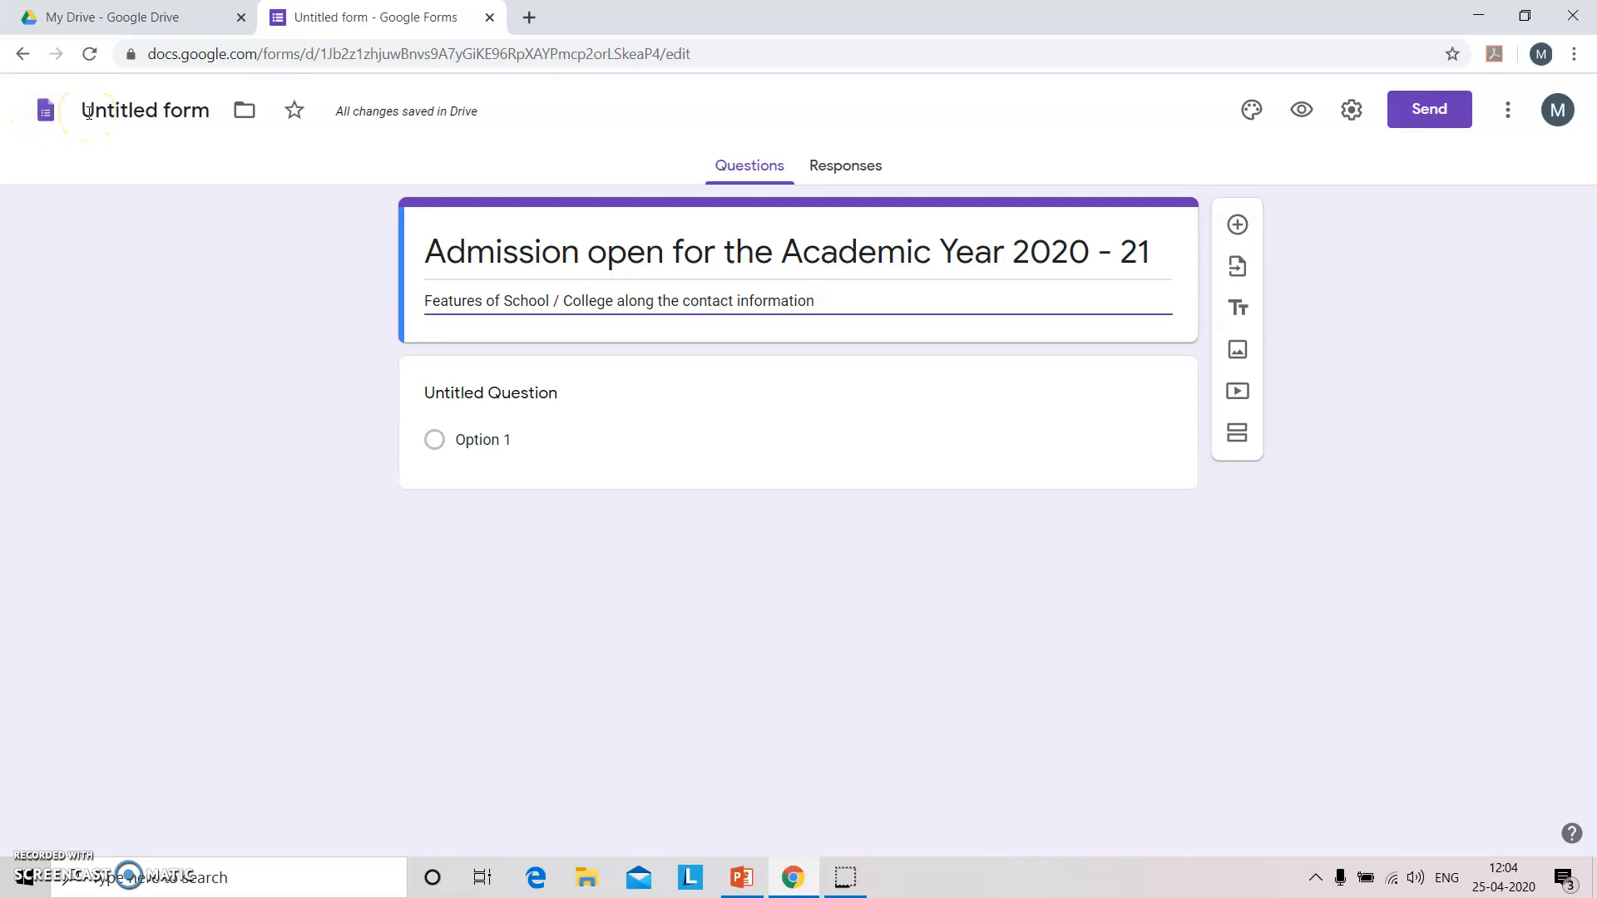
# Rename the file after the form heading and upload the College Photo image into the form.
pyautogui.click(88, 112)
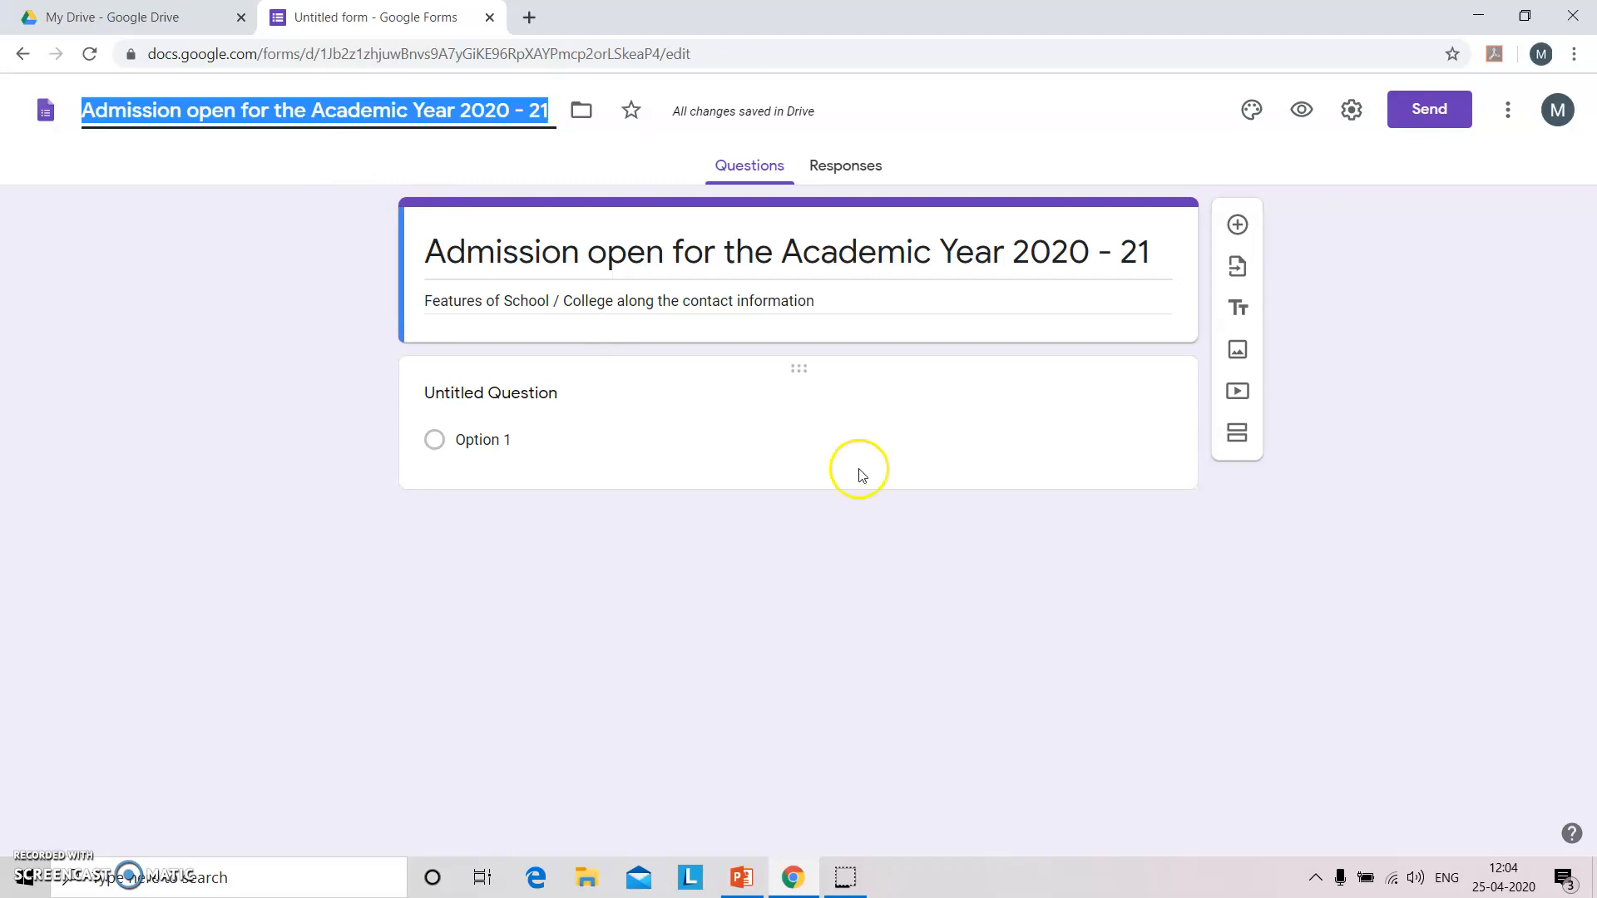
pyautogui.click(1238, 352)
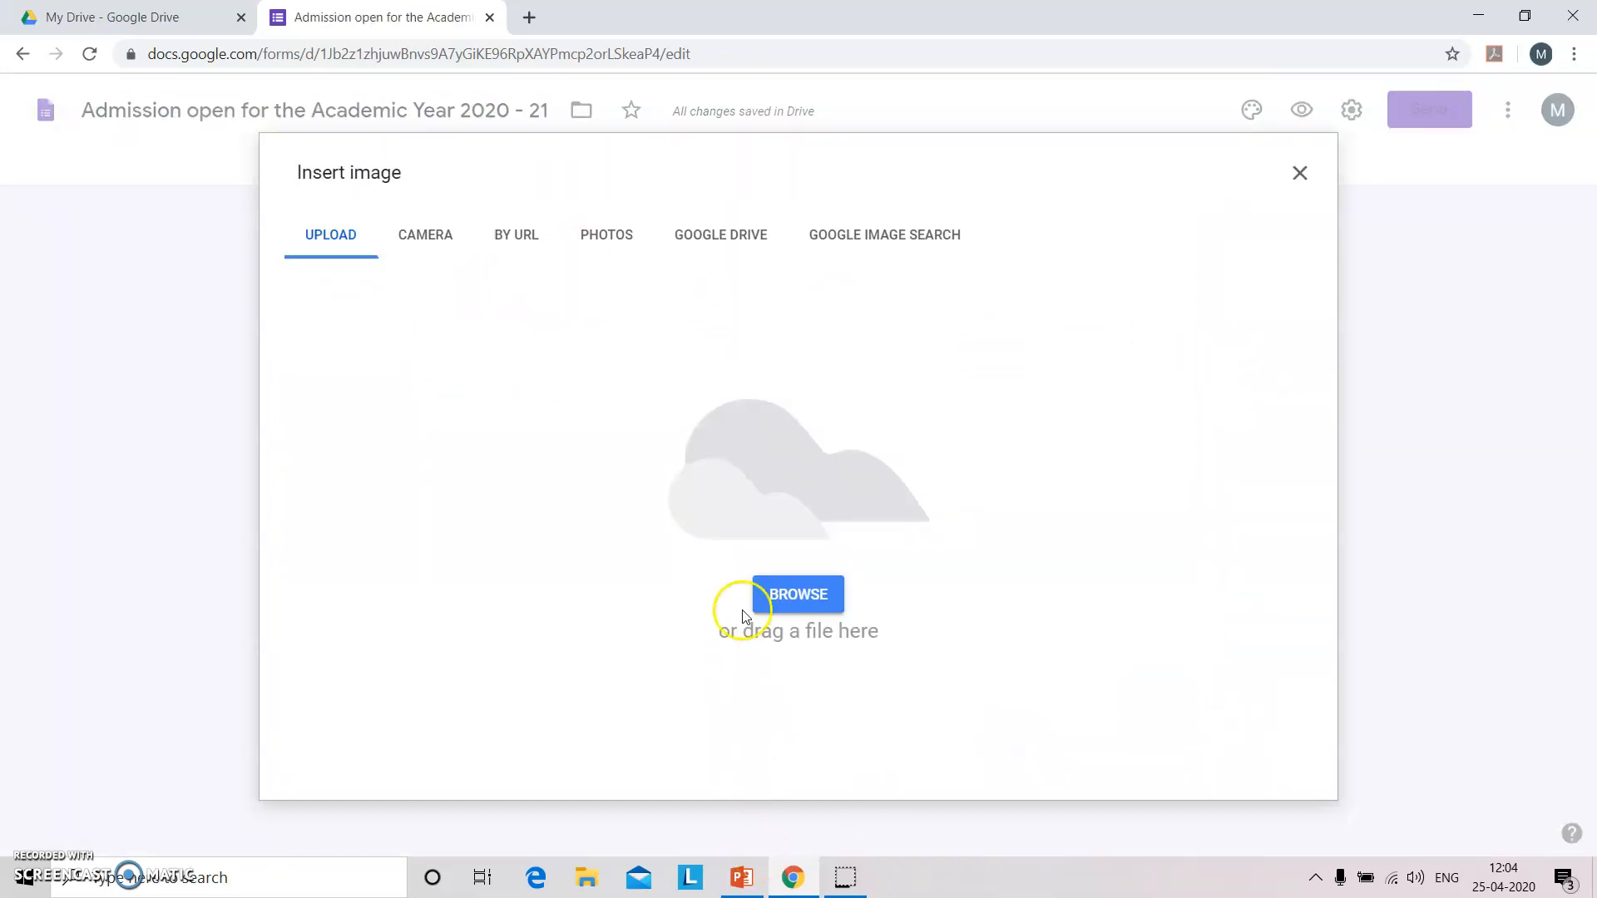
pyautogui.click(801, 603)
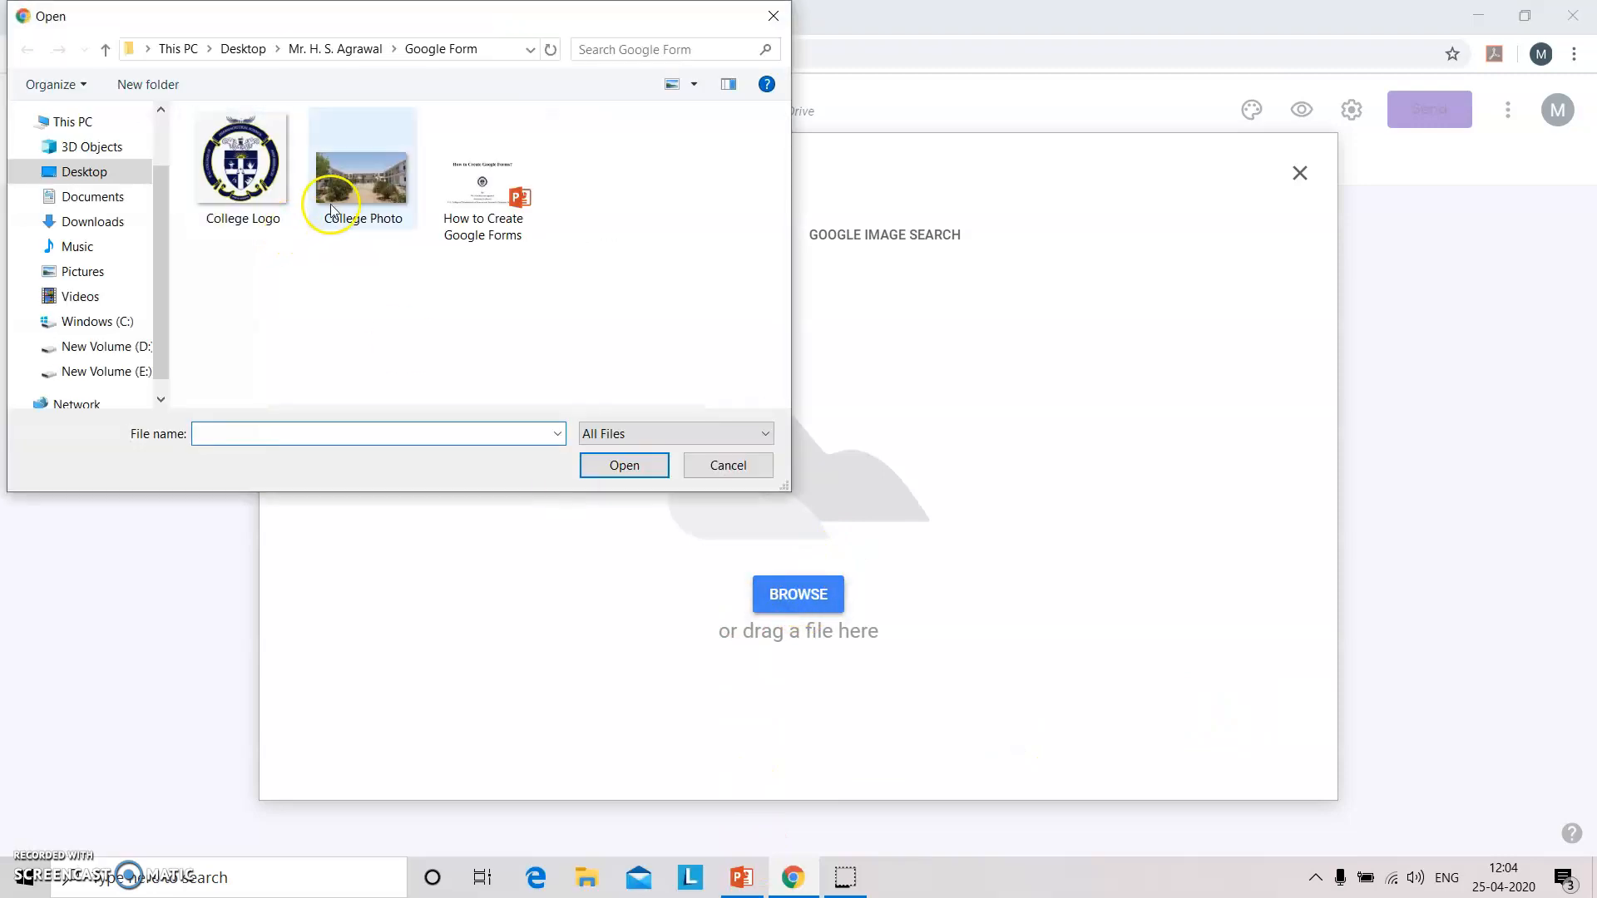
pyautogui.click(335, 204)
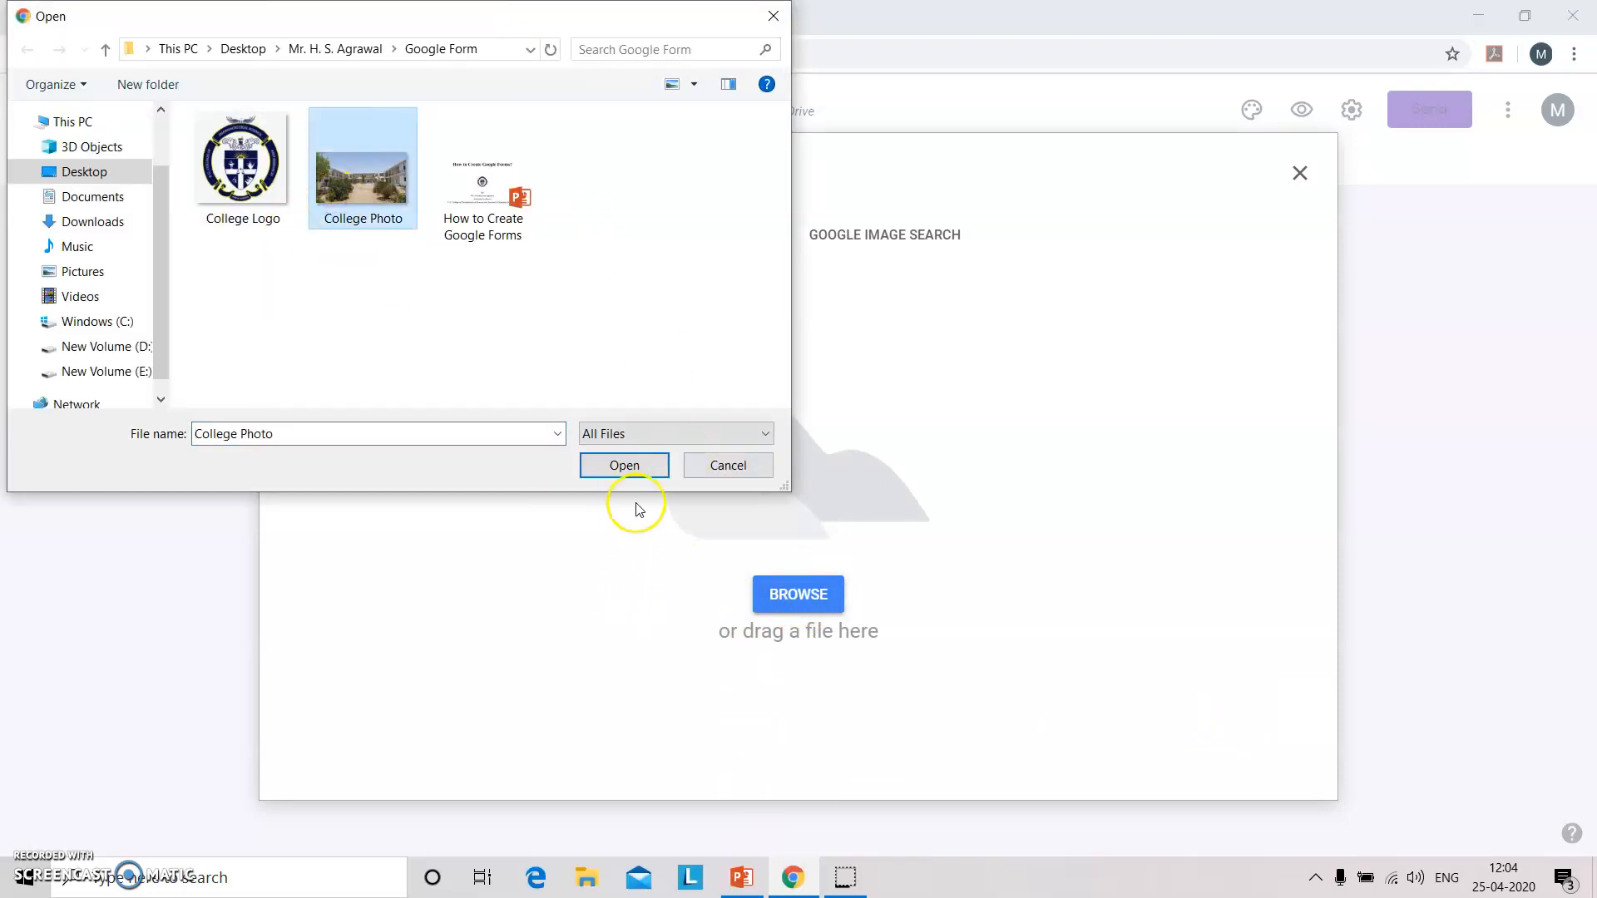
pyautogui.click(624, 467)
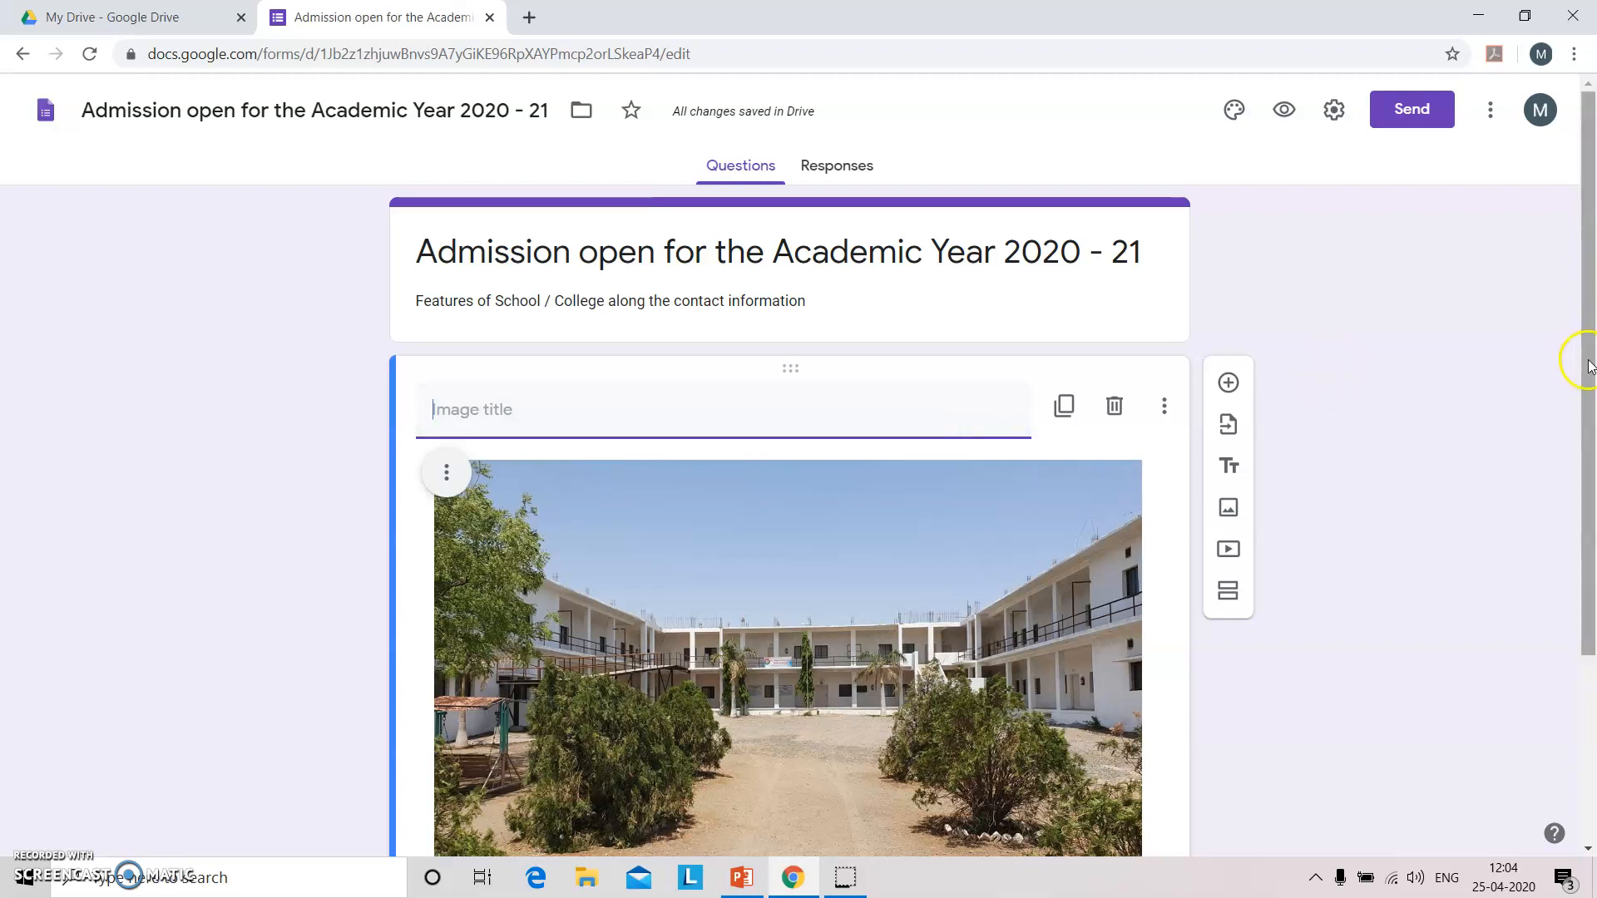
# Title the campus image 'College Overview' and bring the Untitled Question into view.
pyautogui.moveTo(1590, 366)
pyautogui.mouseDown()
pyautogui.moveTo(1590, 472)
pyautogui.moveTo(1571, 385)
pyautogui.mouseUp()
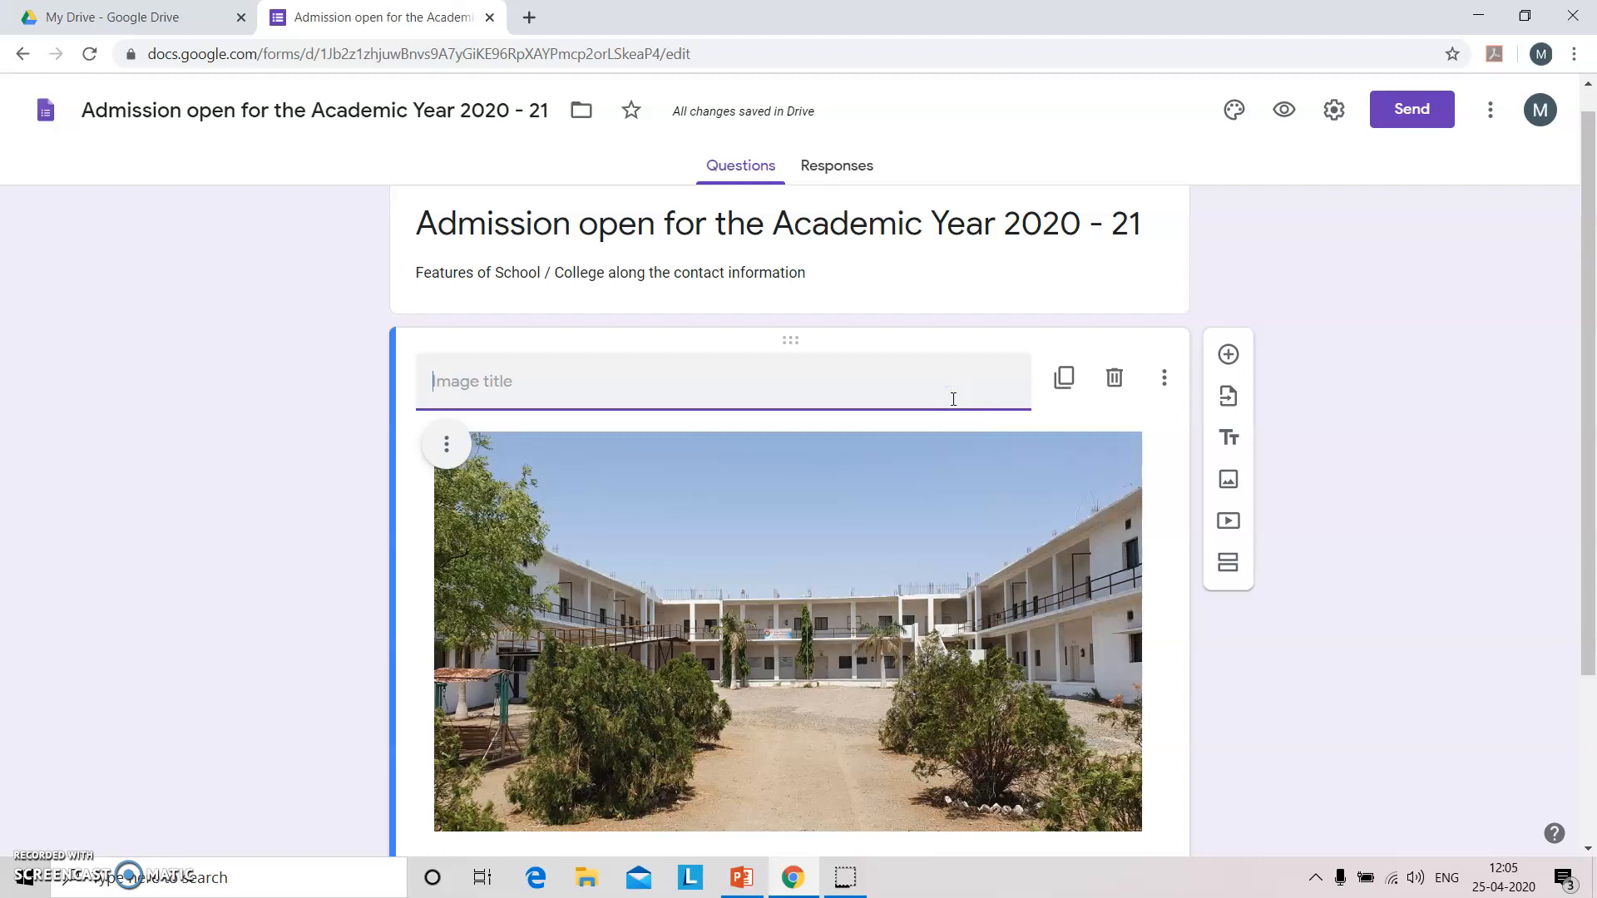
pyautogui.write('College Overview')
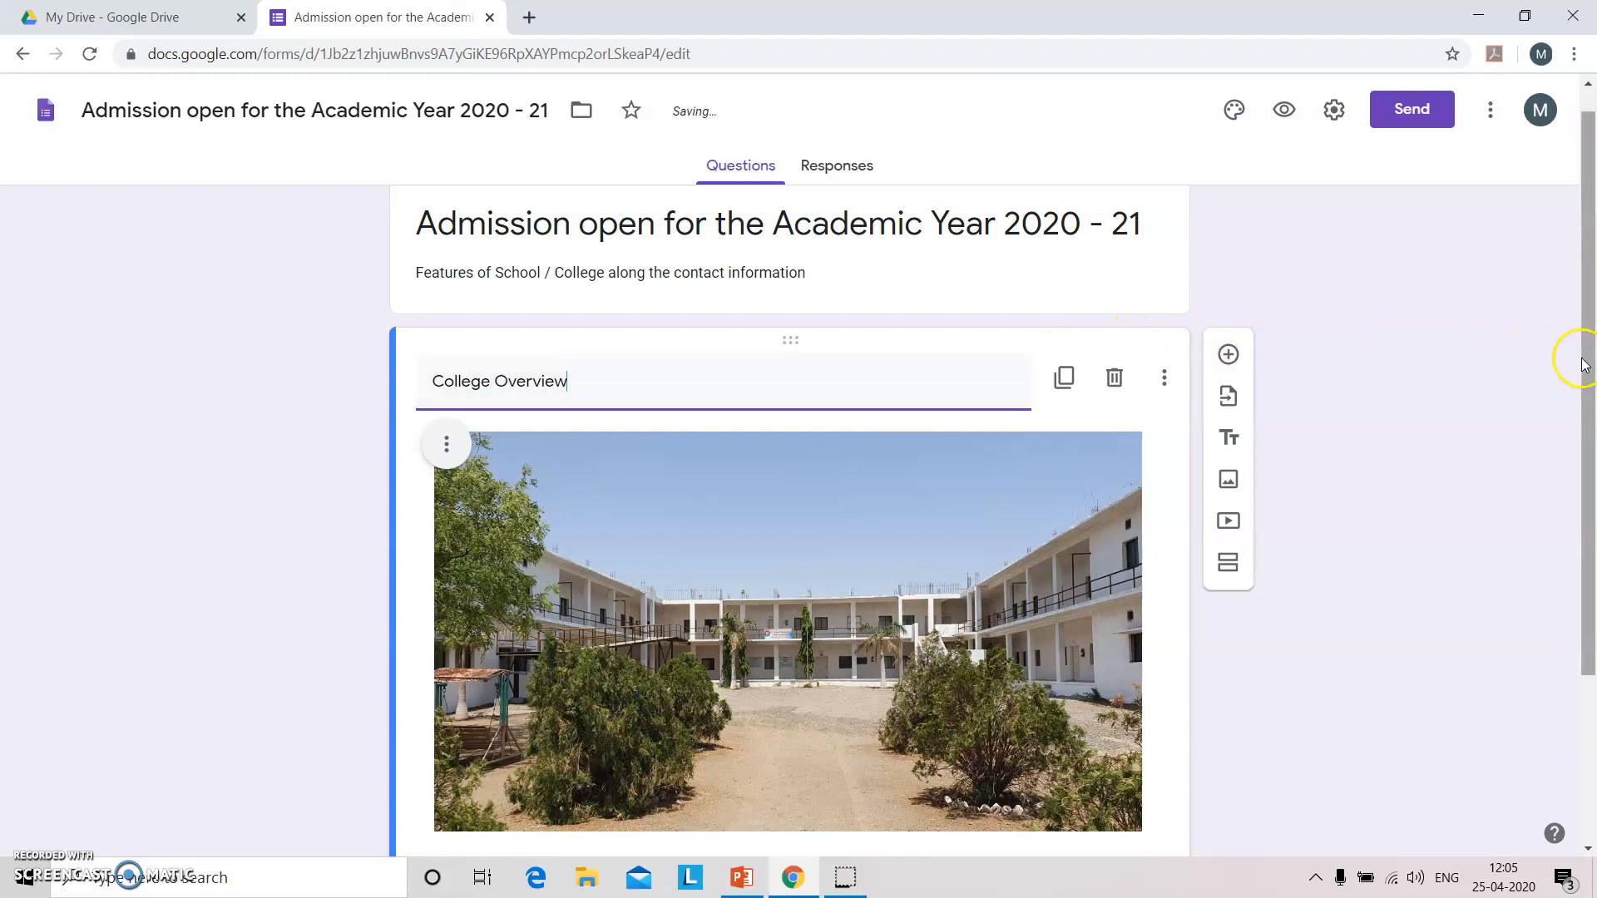
pyautogui.moveTo(1584, 363)
pyautogui.mouseDown()
pyautogui.moveTo(1585, 503)
pyautogui.moveTo(1586, 353)
pyautogui.moveTo(1585, 466)
pyautogui.moveTo(1566, 387)
pyautogui.mouseUp()
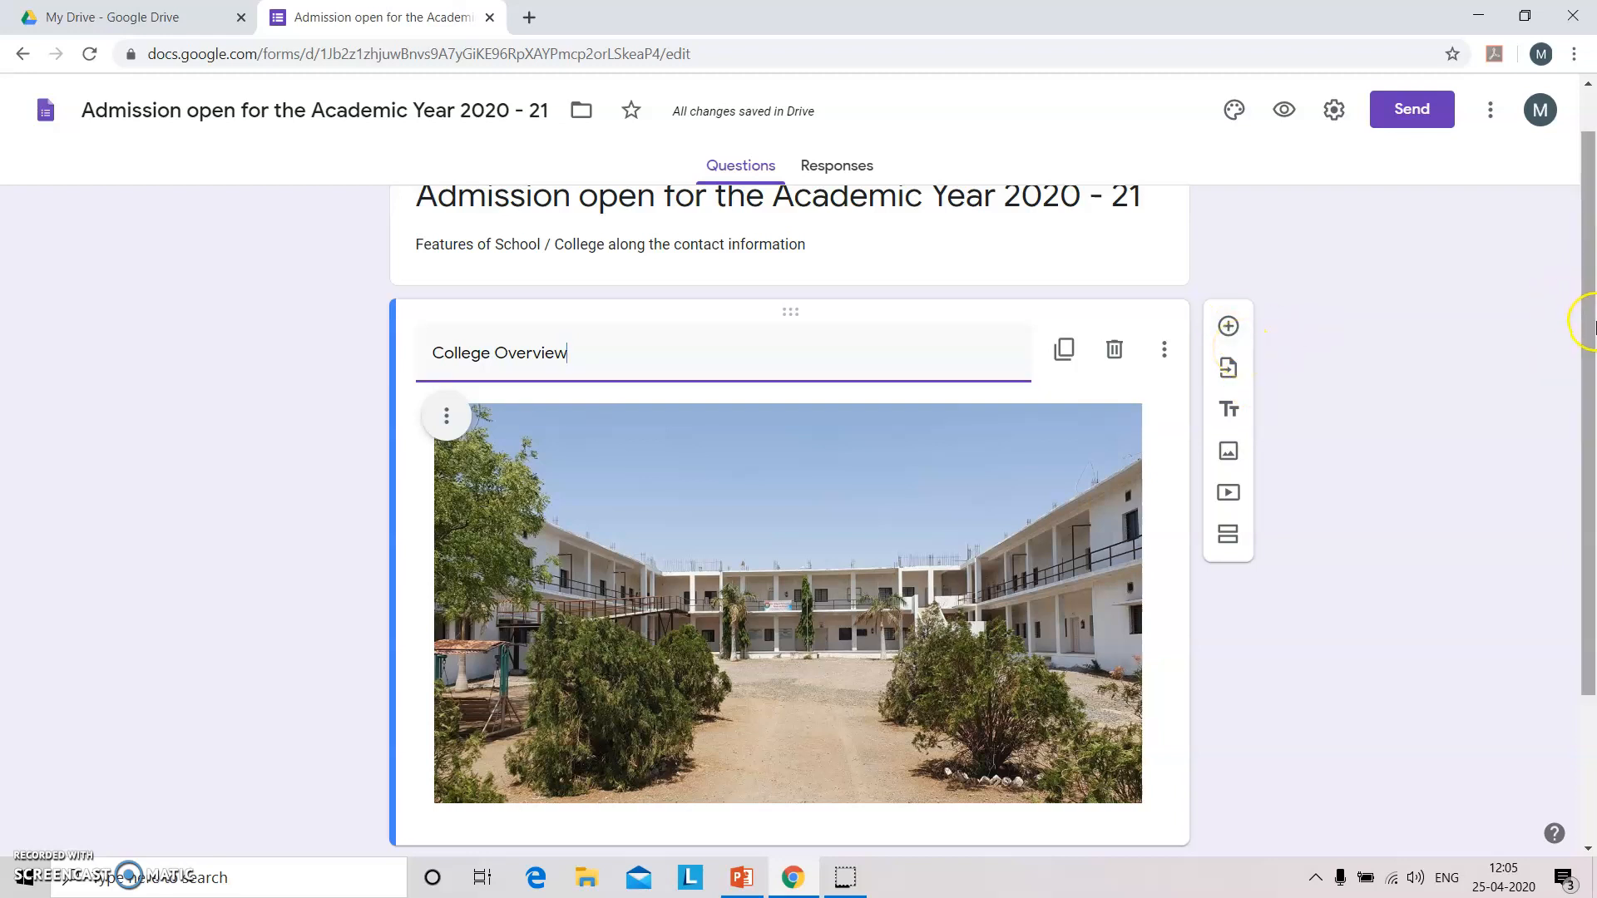
pyautogui.scroll(-3, 1590, 329)
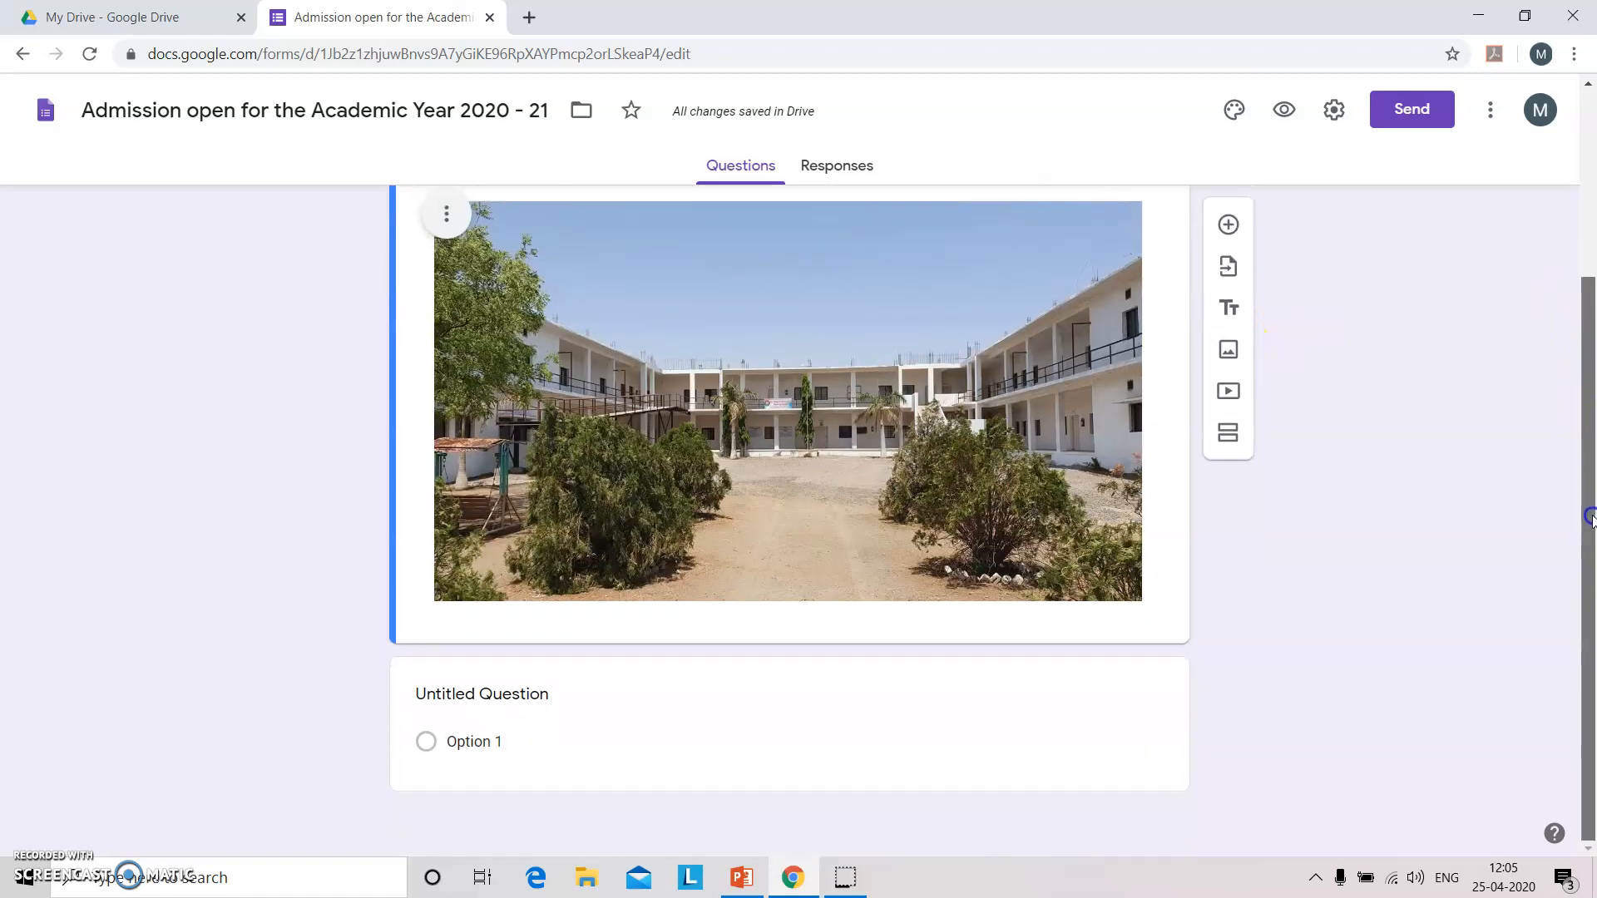
# Turn the first question into a required Short answer question 'Name of the Student'.
pyautogui.click(539, 695)
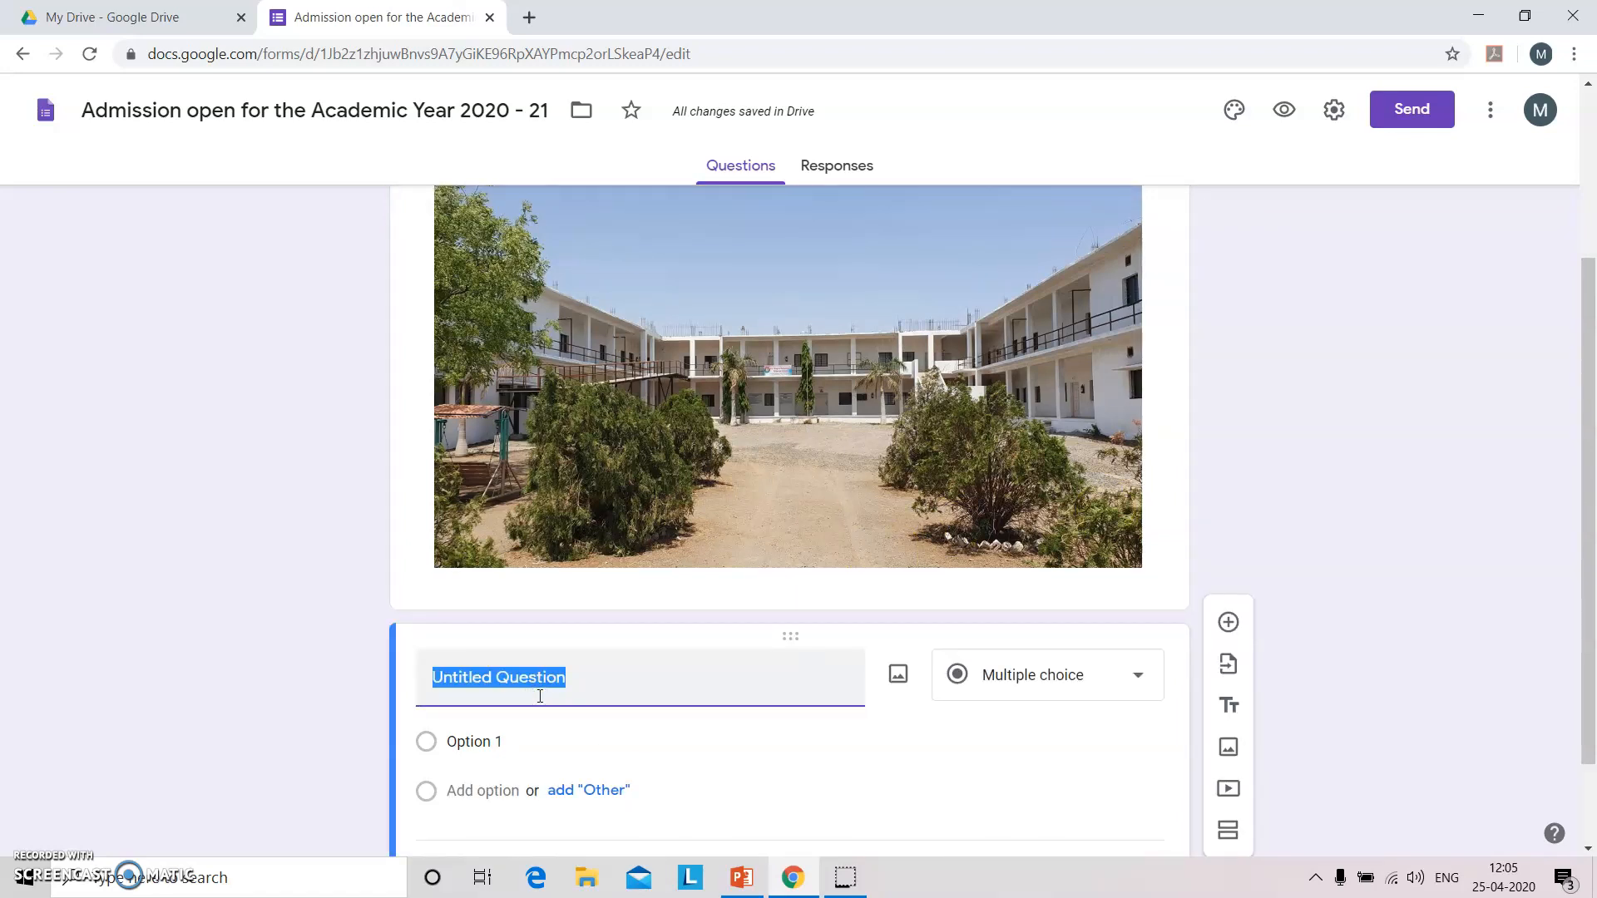
pyautogui.write('Name ')
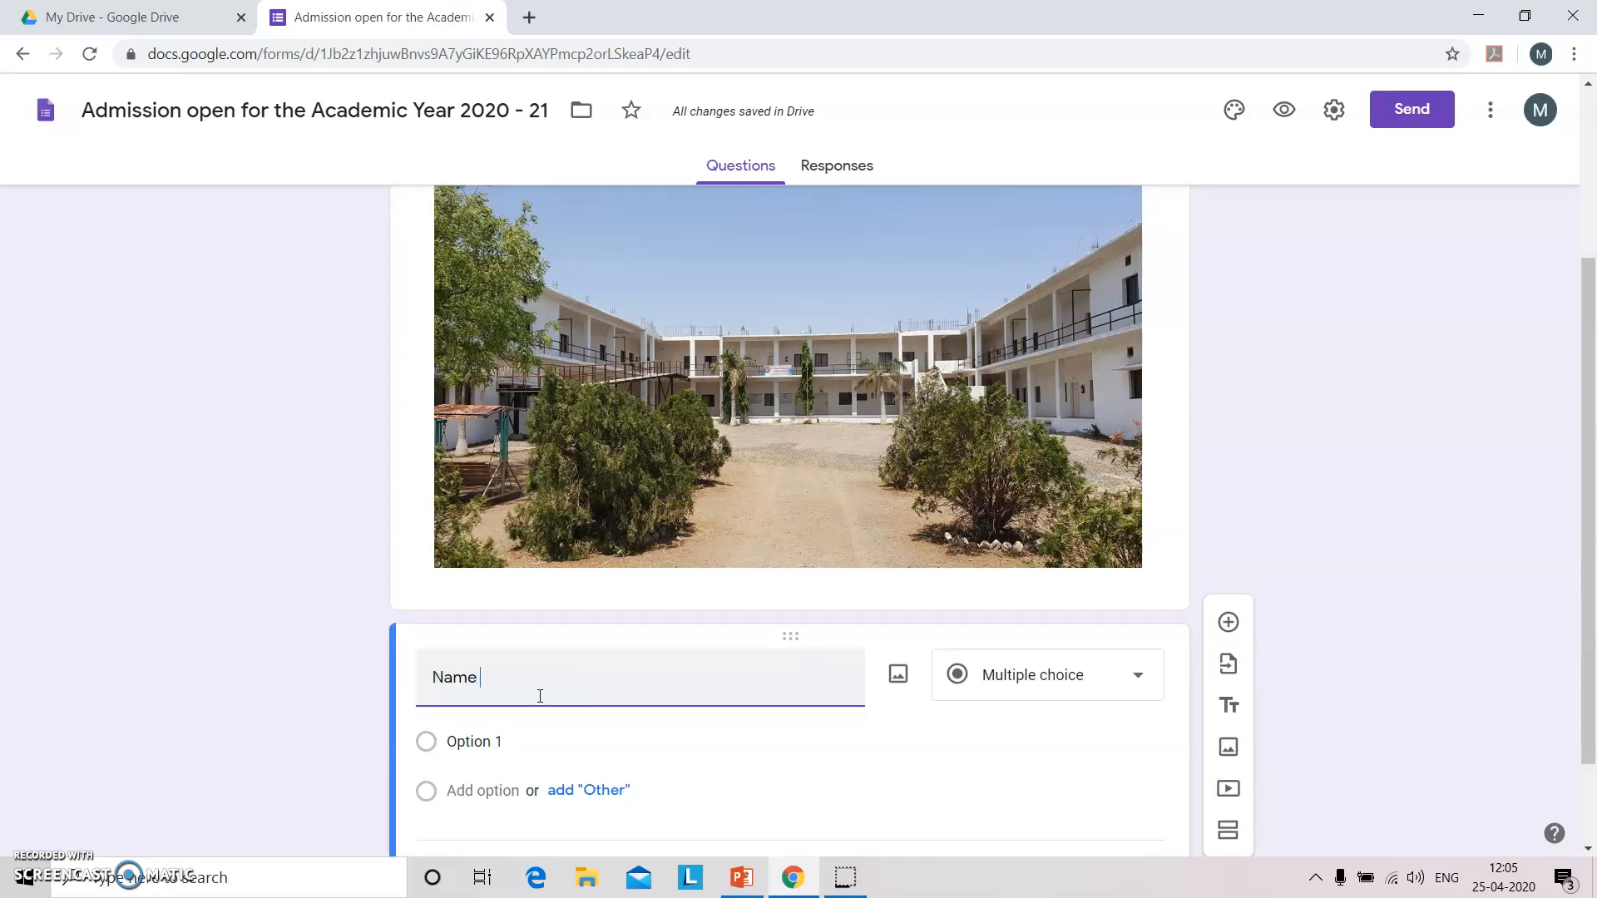
pyautogui.write('of the Student')
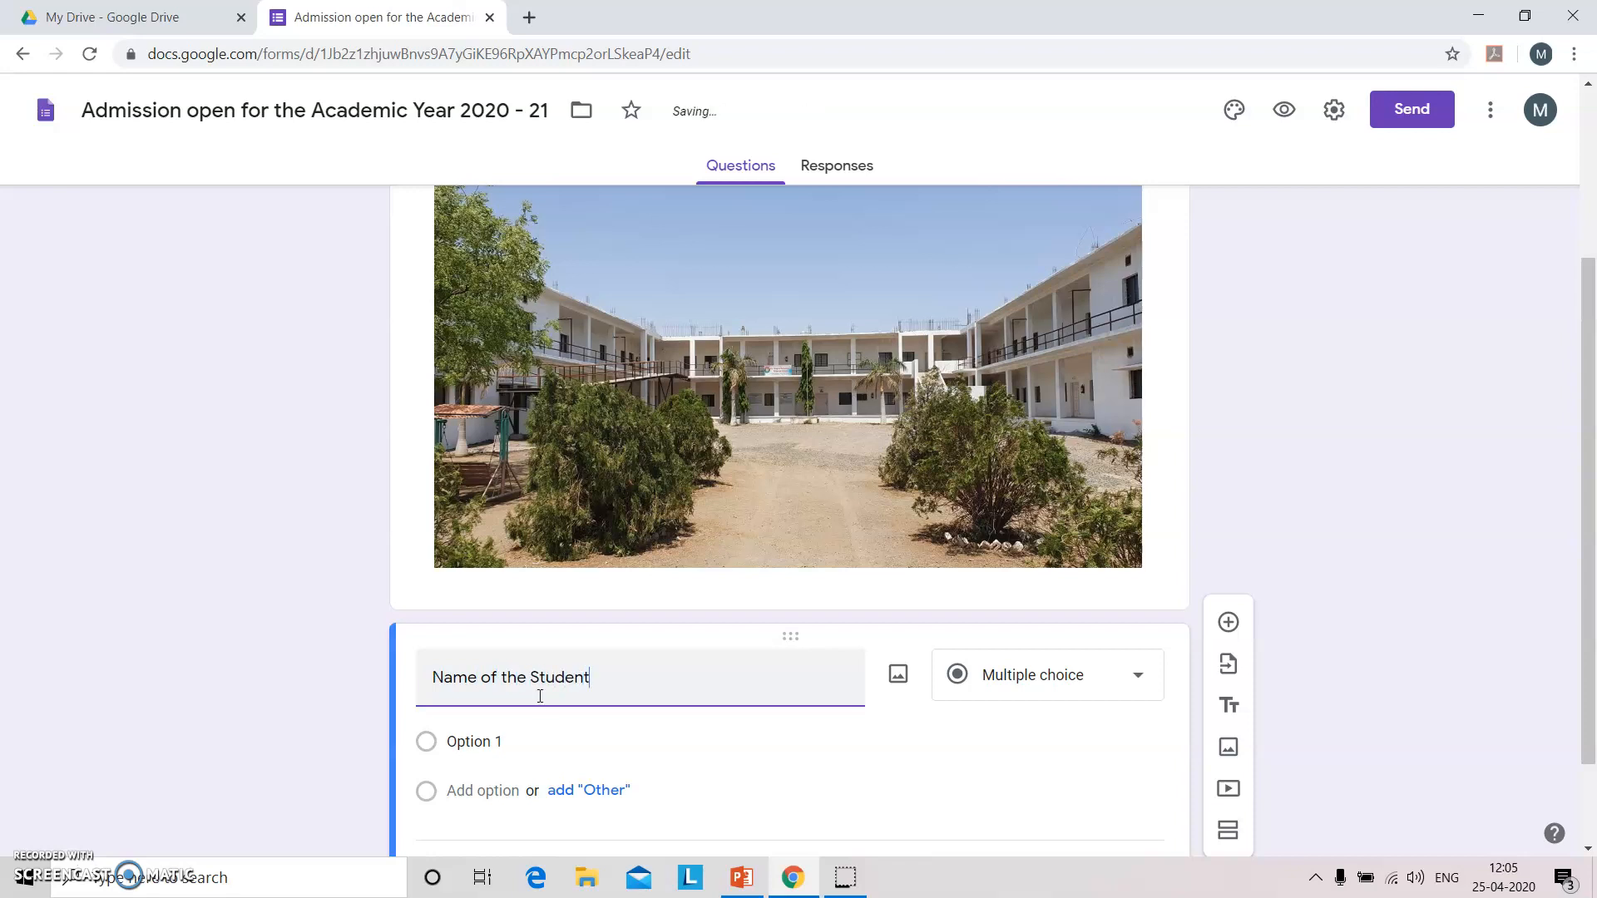
pyautogui.click(1079, 673)
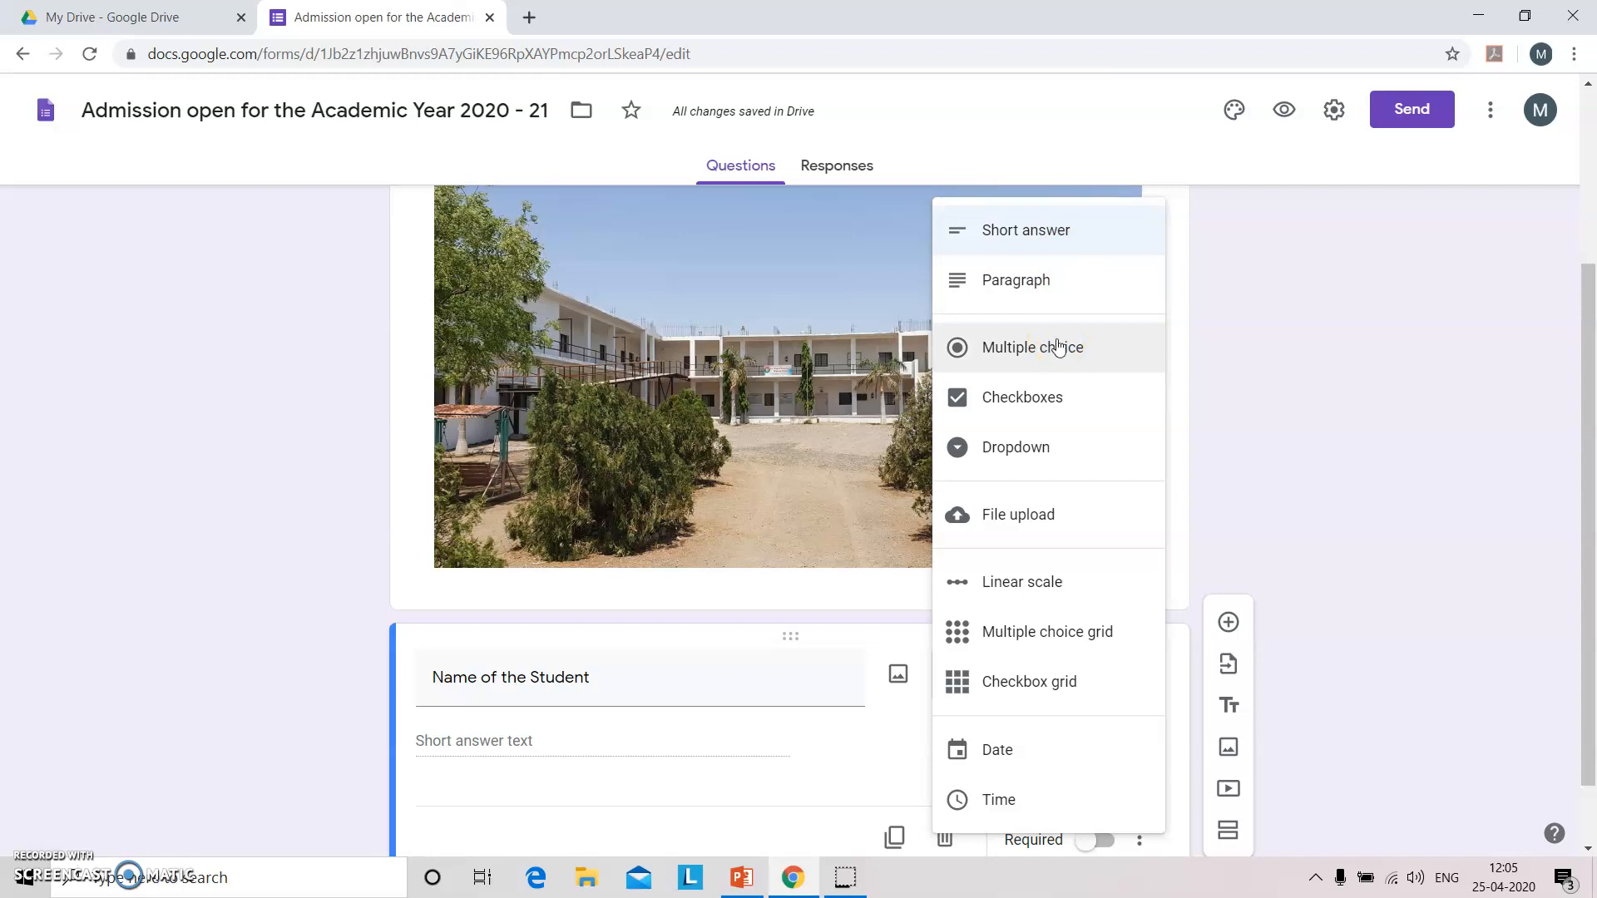
pyautogui.click(1047, 401)
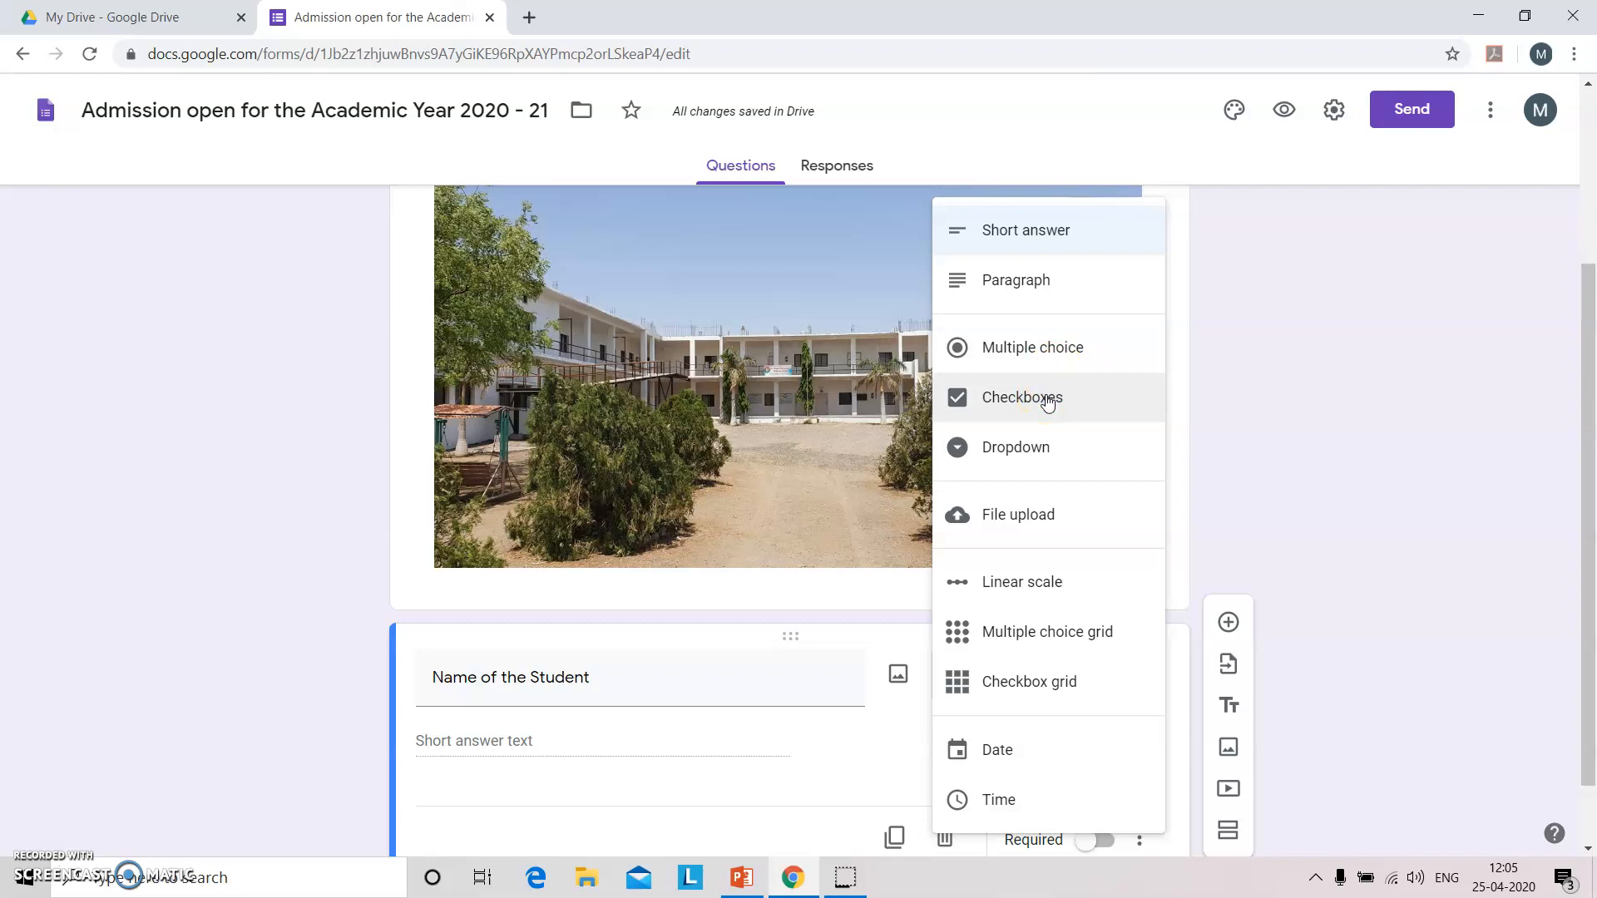
pyautogui.click(1042, 449)
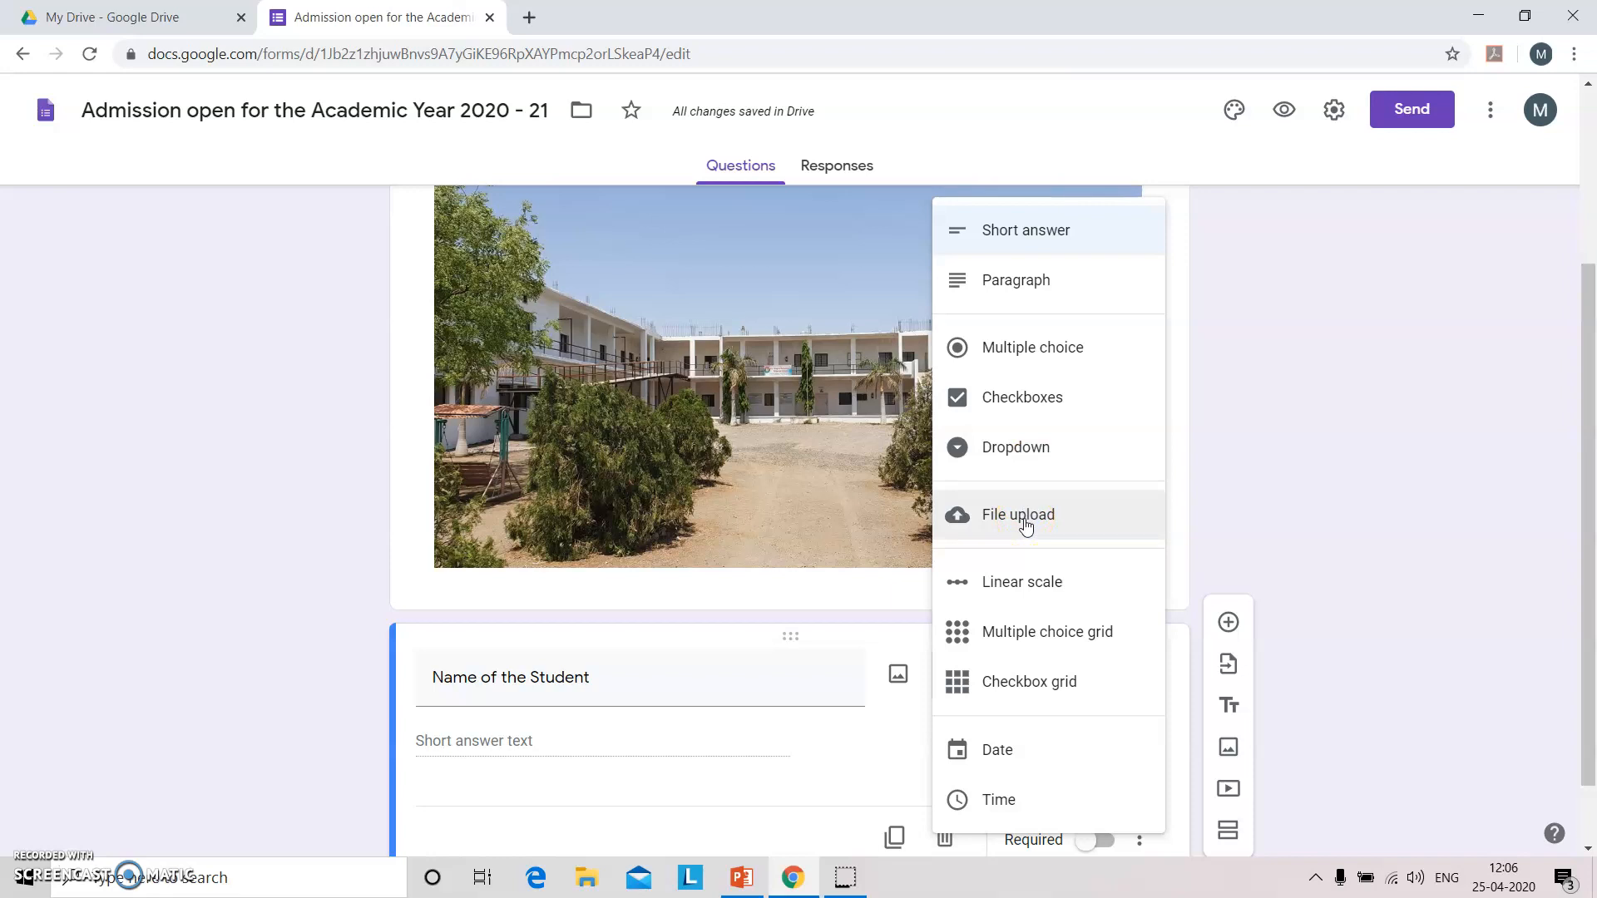
pyautogui.click(547, 748)
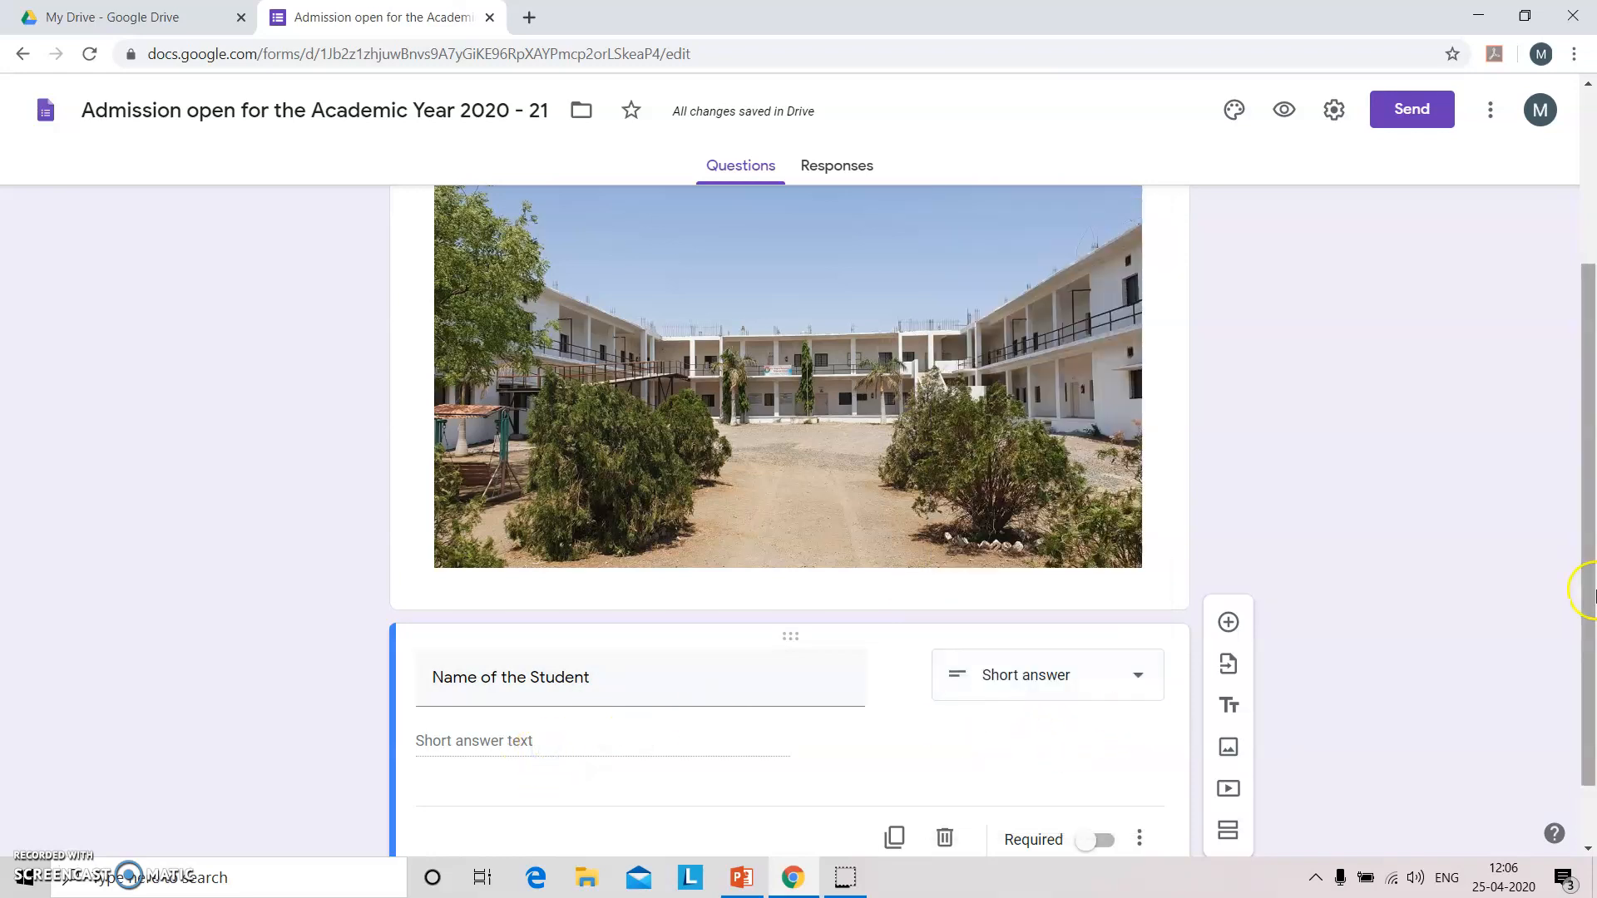
pyautogui.moveTo(1590, 595); pyautogui.dragTo(1590, 649)
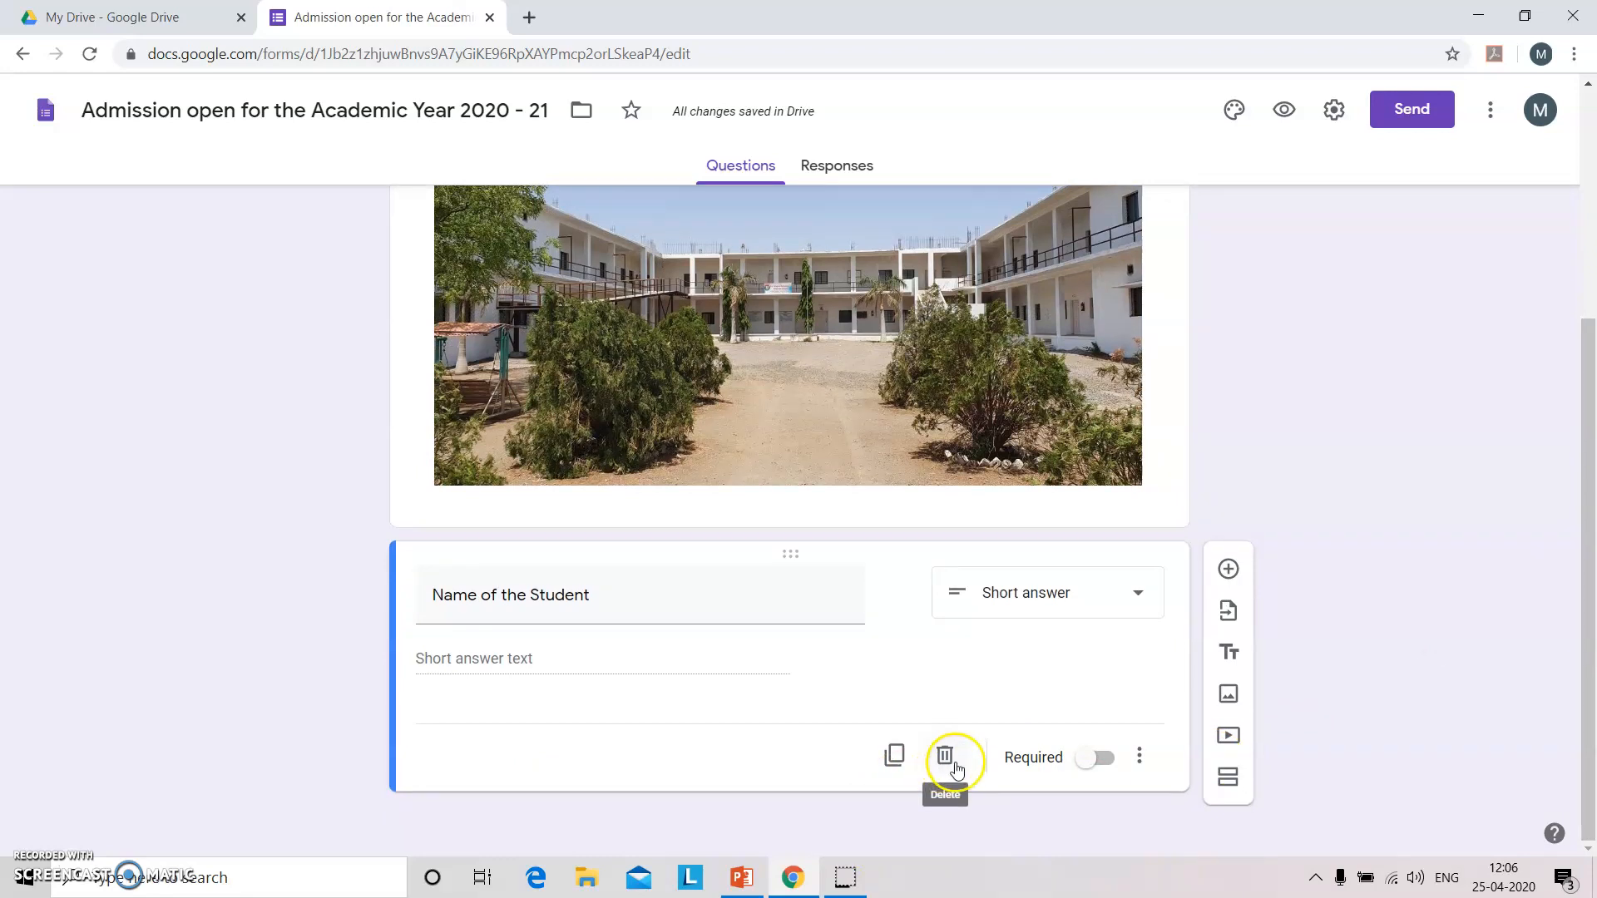
pyautogui.click(1103, 761)
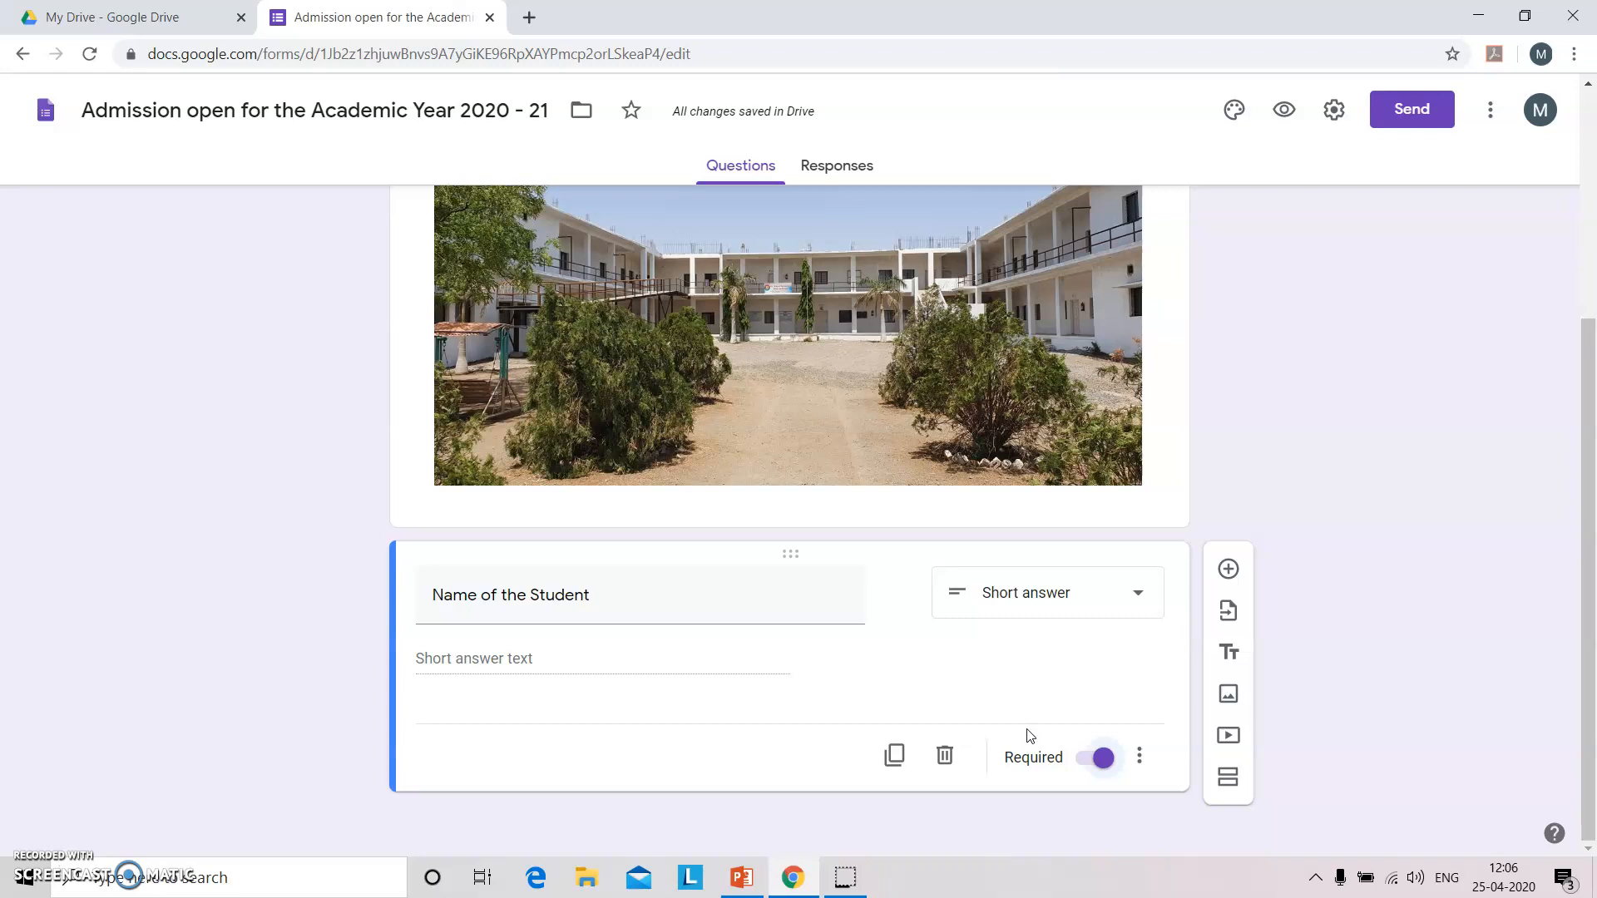
# Add a 'Gender' question with only the Female and Male options.
pyautogui.click(1228, 569)
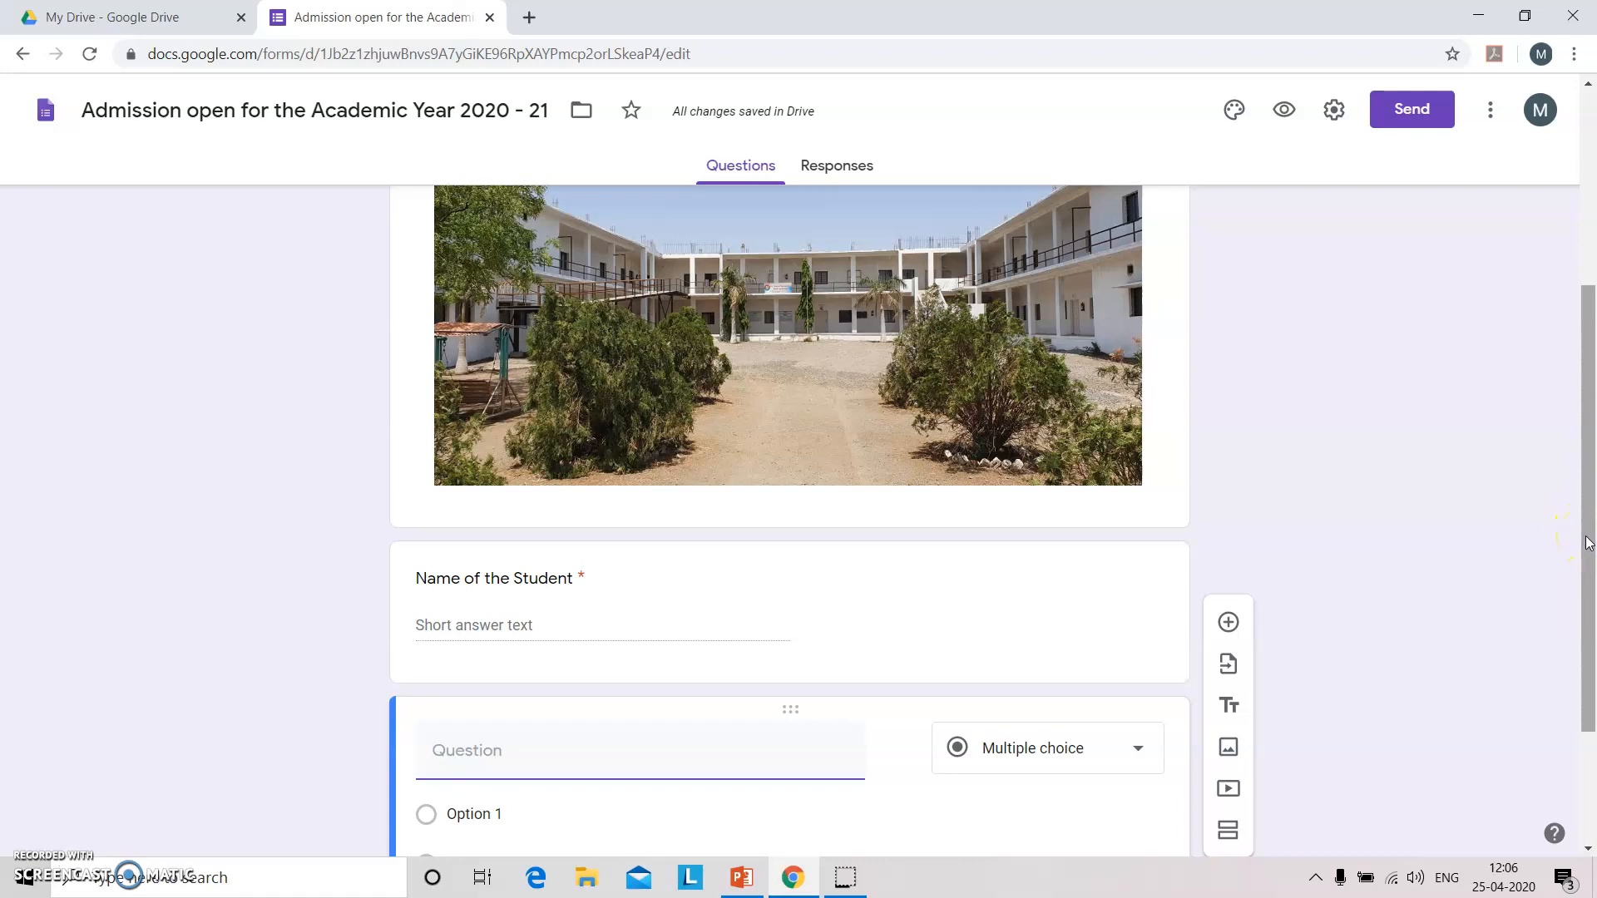
pyautogui.scroll(-2, 1588, 542)
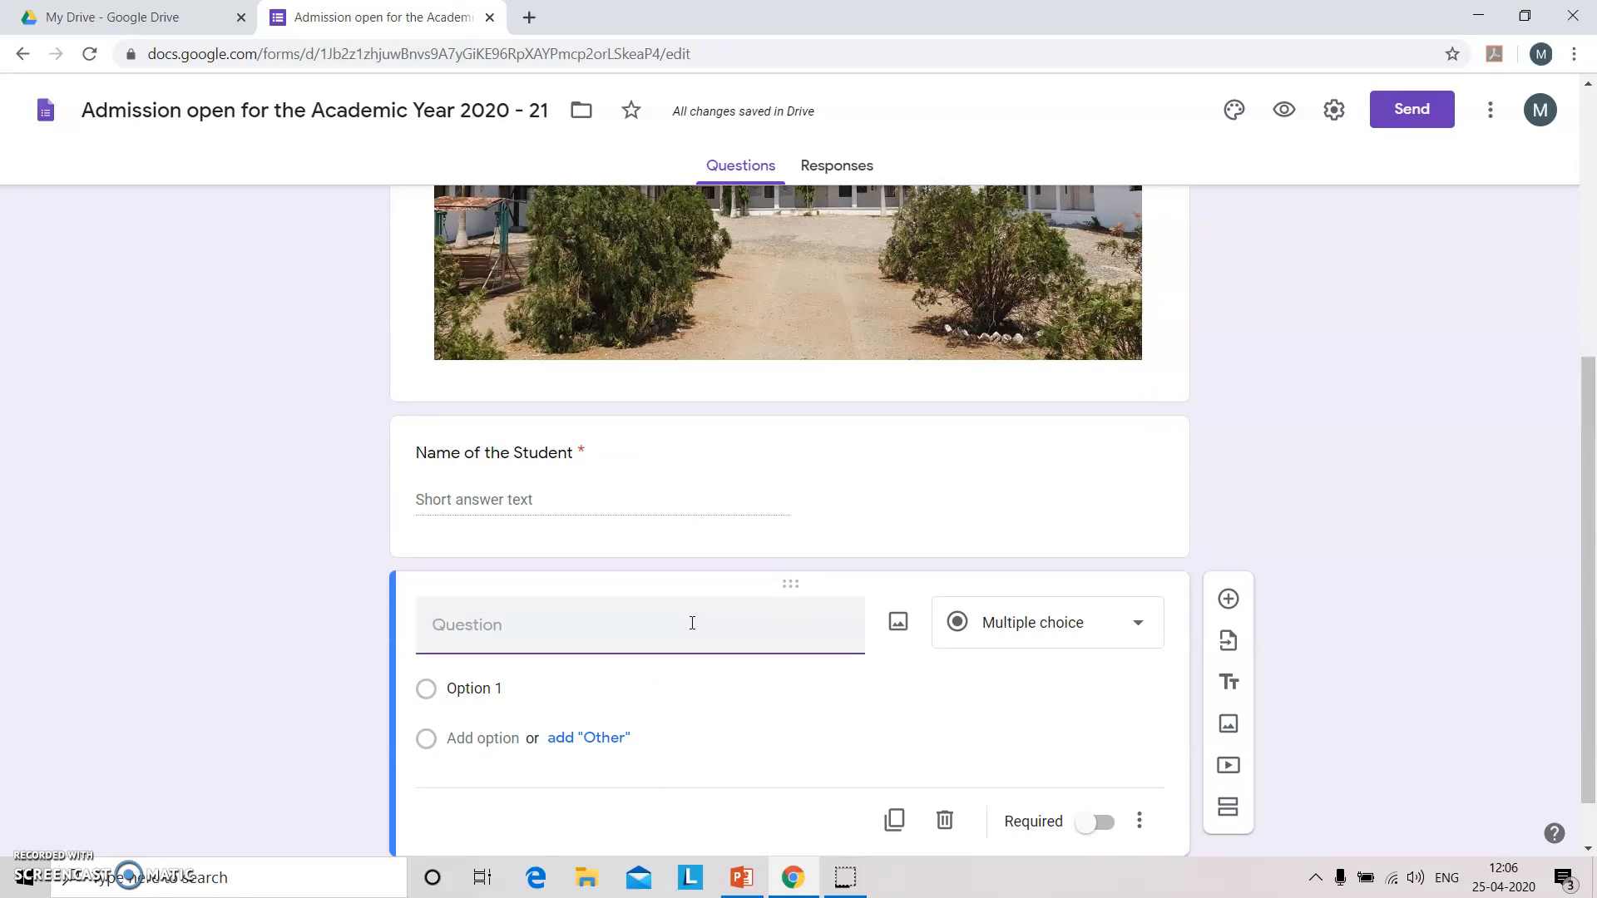
pyautogui.write('Gendwr')
pyautogui.press('BackSpace')
pyautogui.press('BackSpace')
pyautogui.write('er')
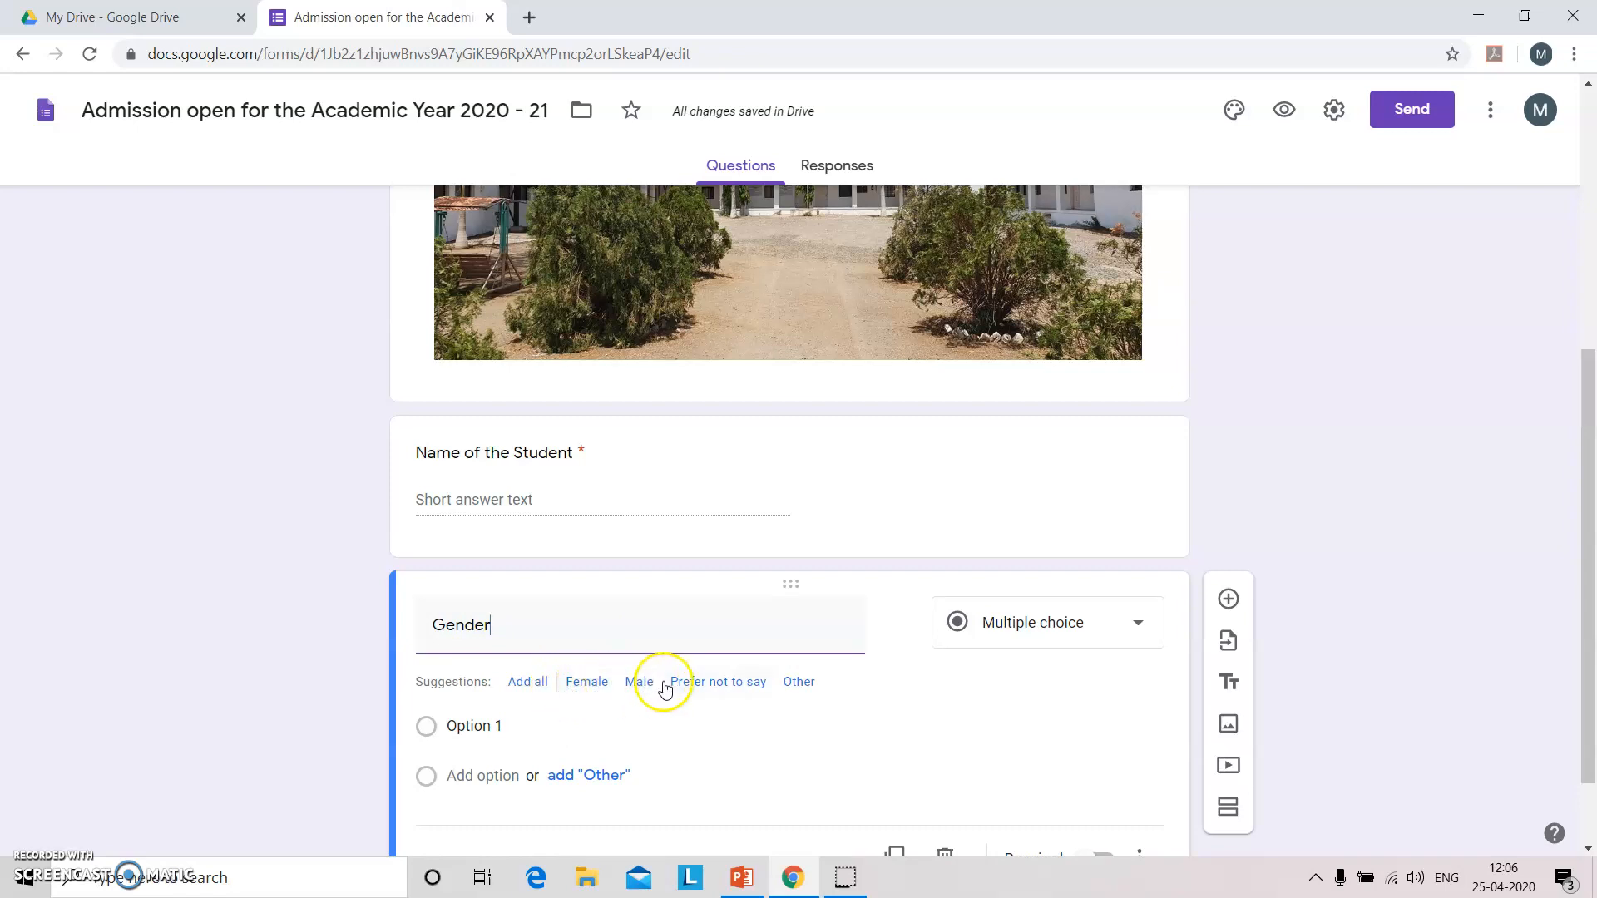
pyautogui.click(527, 682)
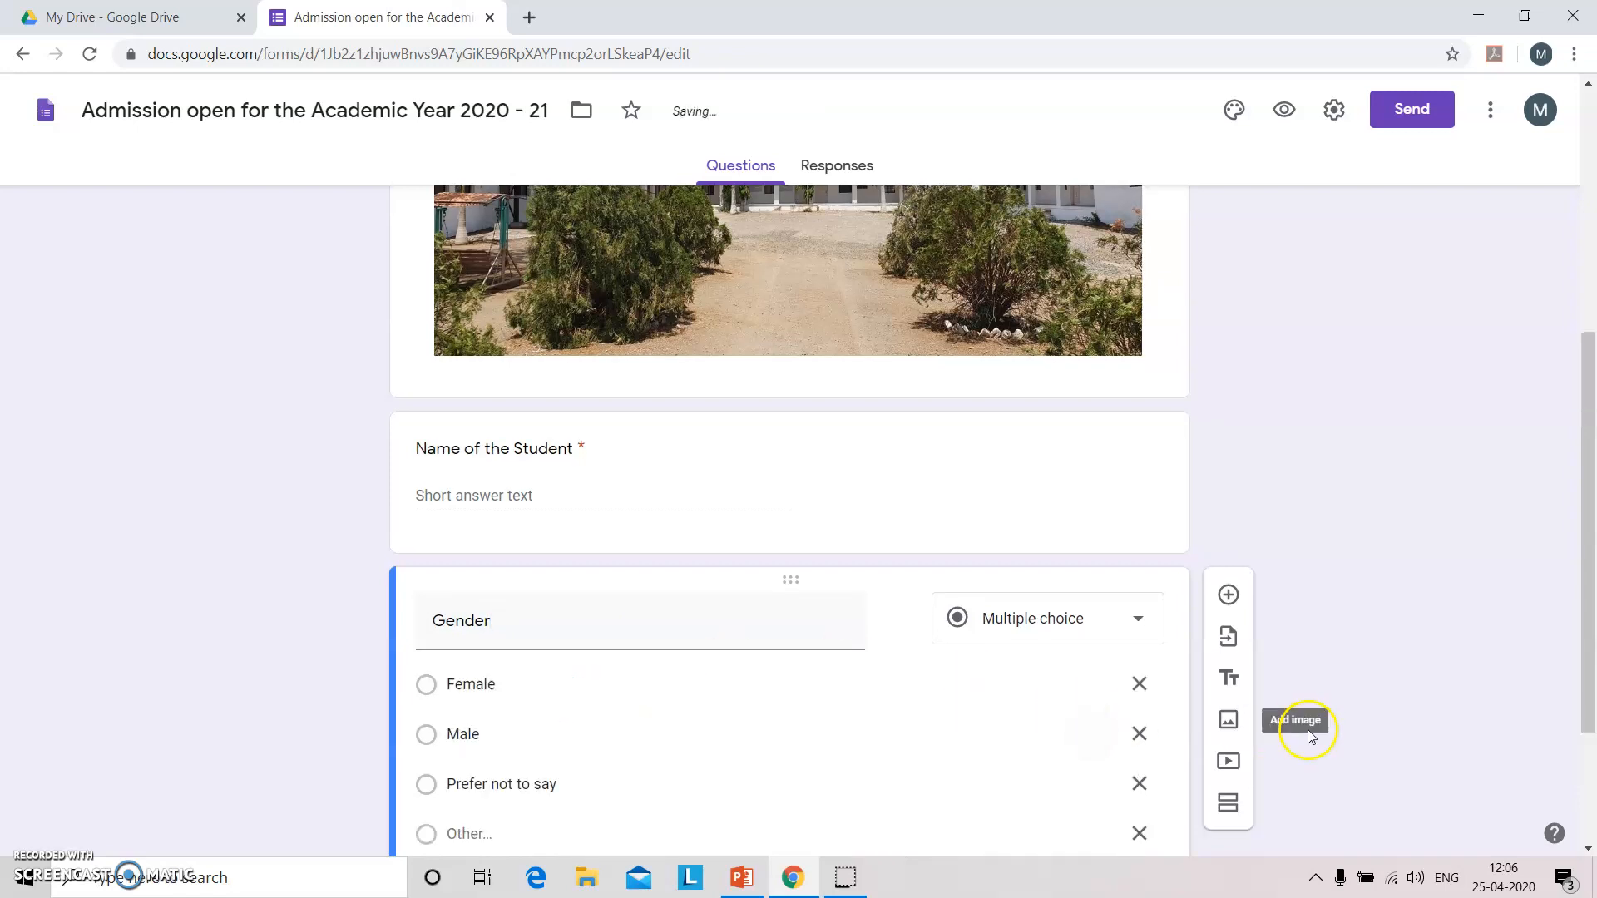
pyautogui.click(1140, 783)
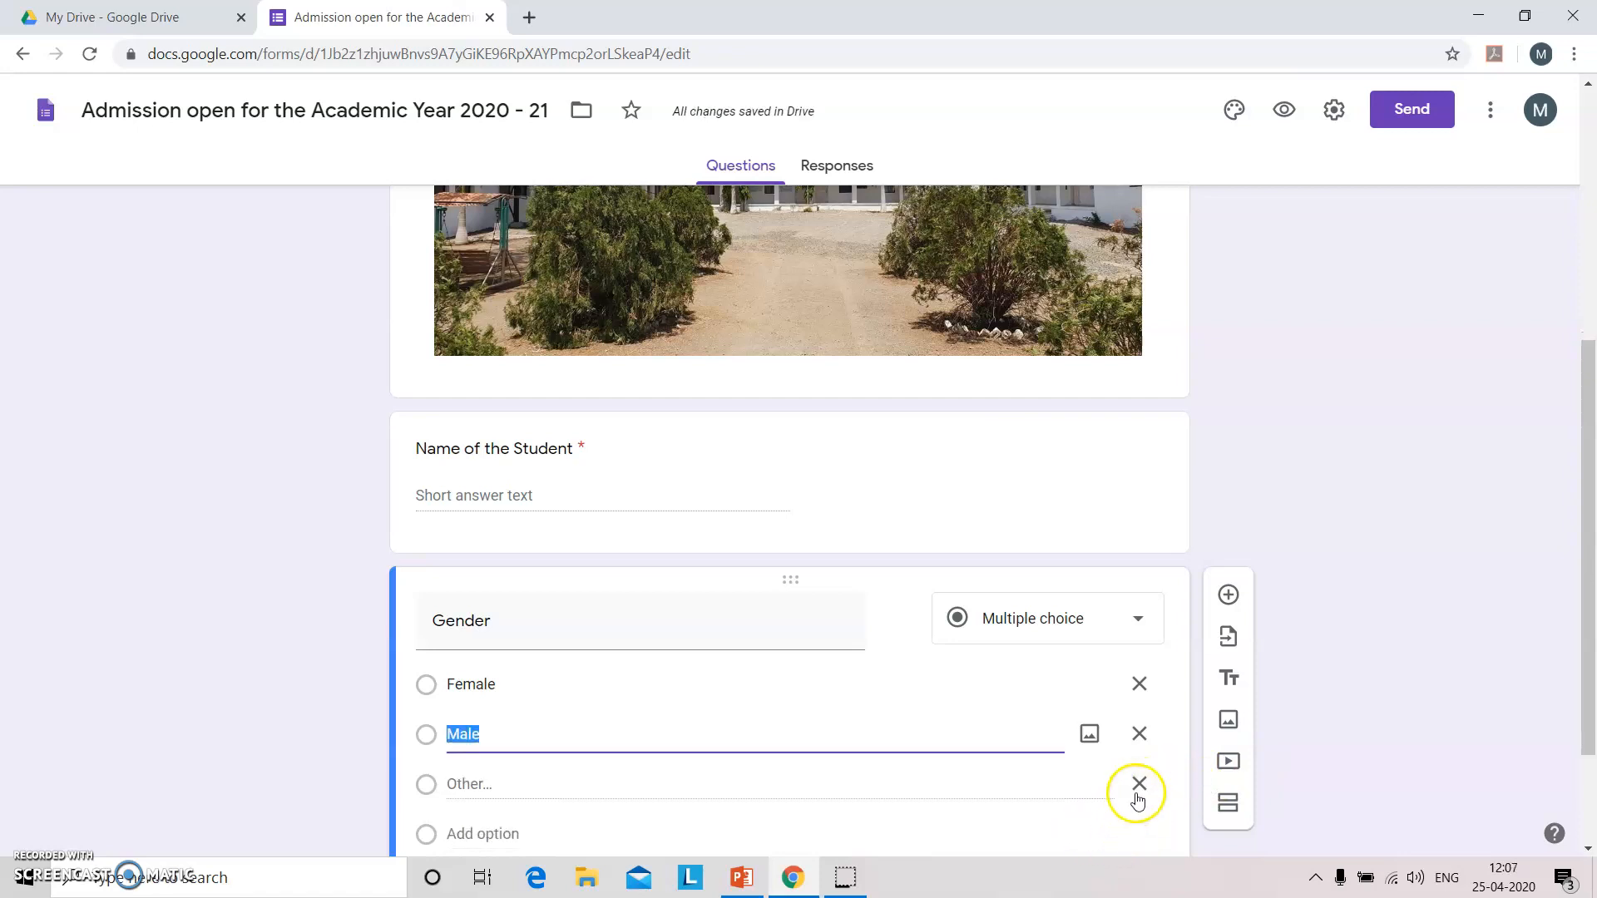
pyautogui.click(1138, 789)
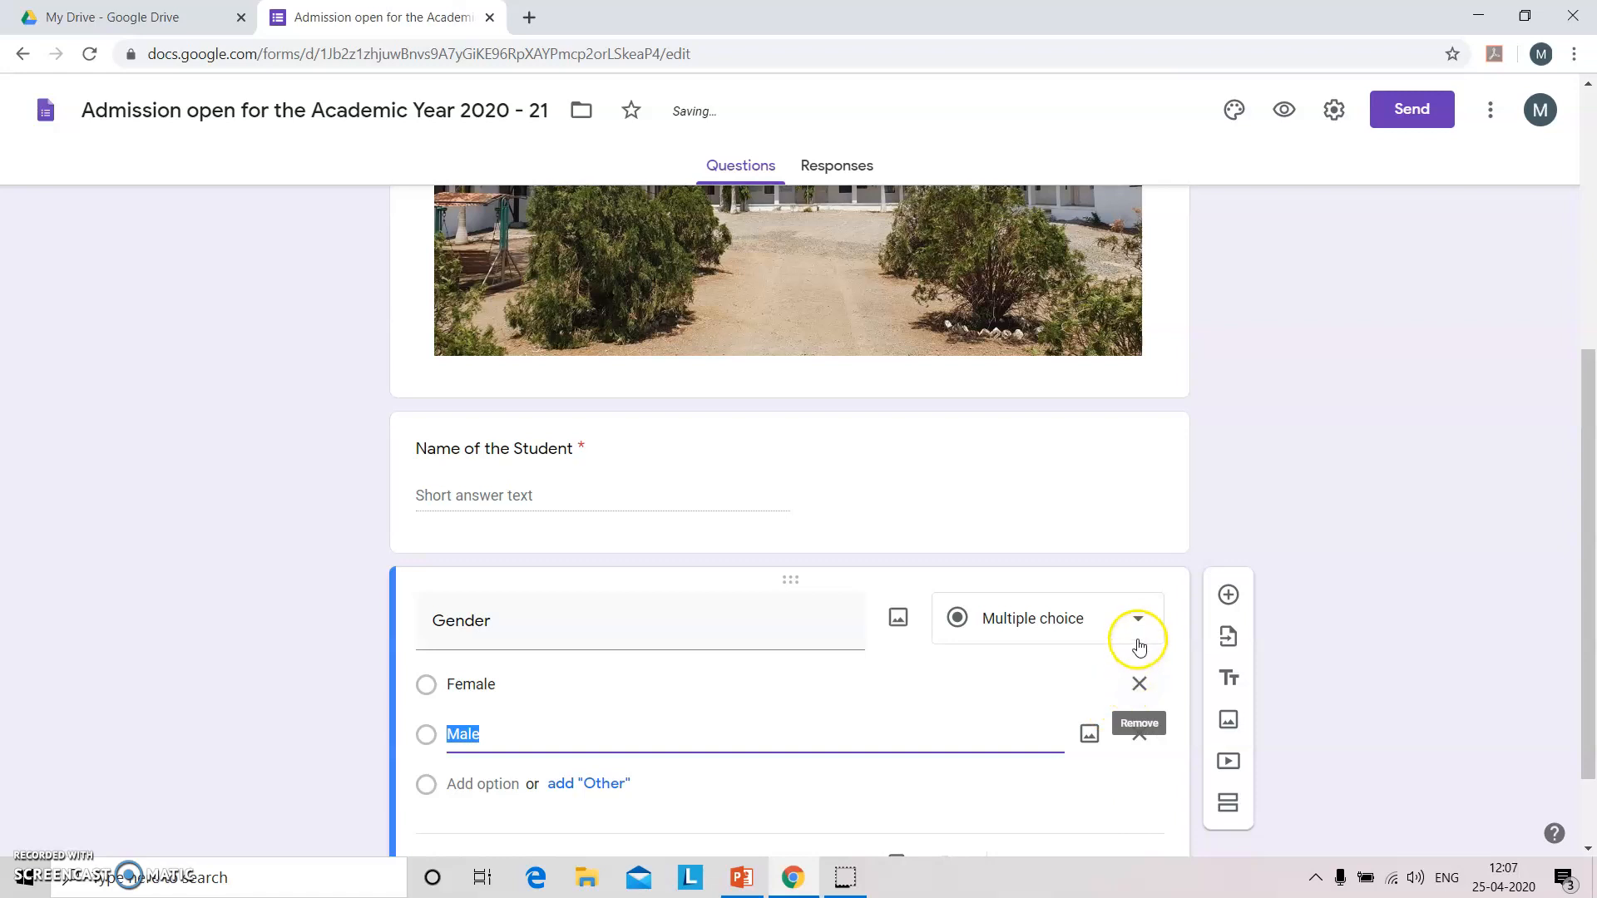
# Make the Gender question a required Dropdown.
pyautogui.click(1132, 615)
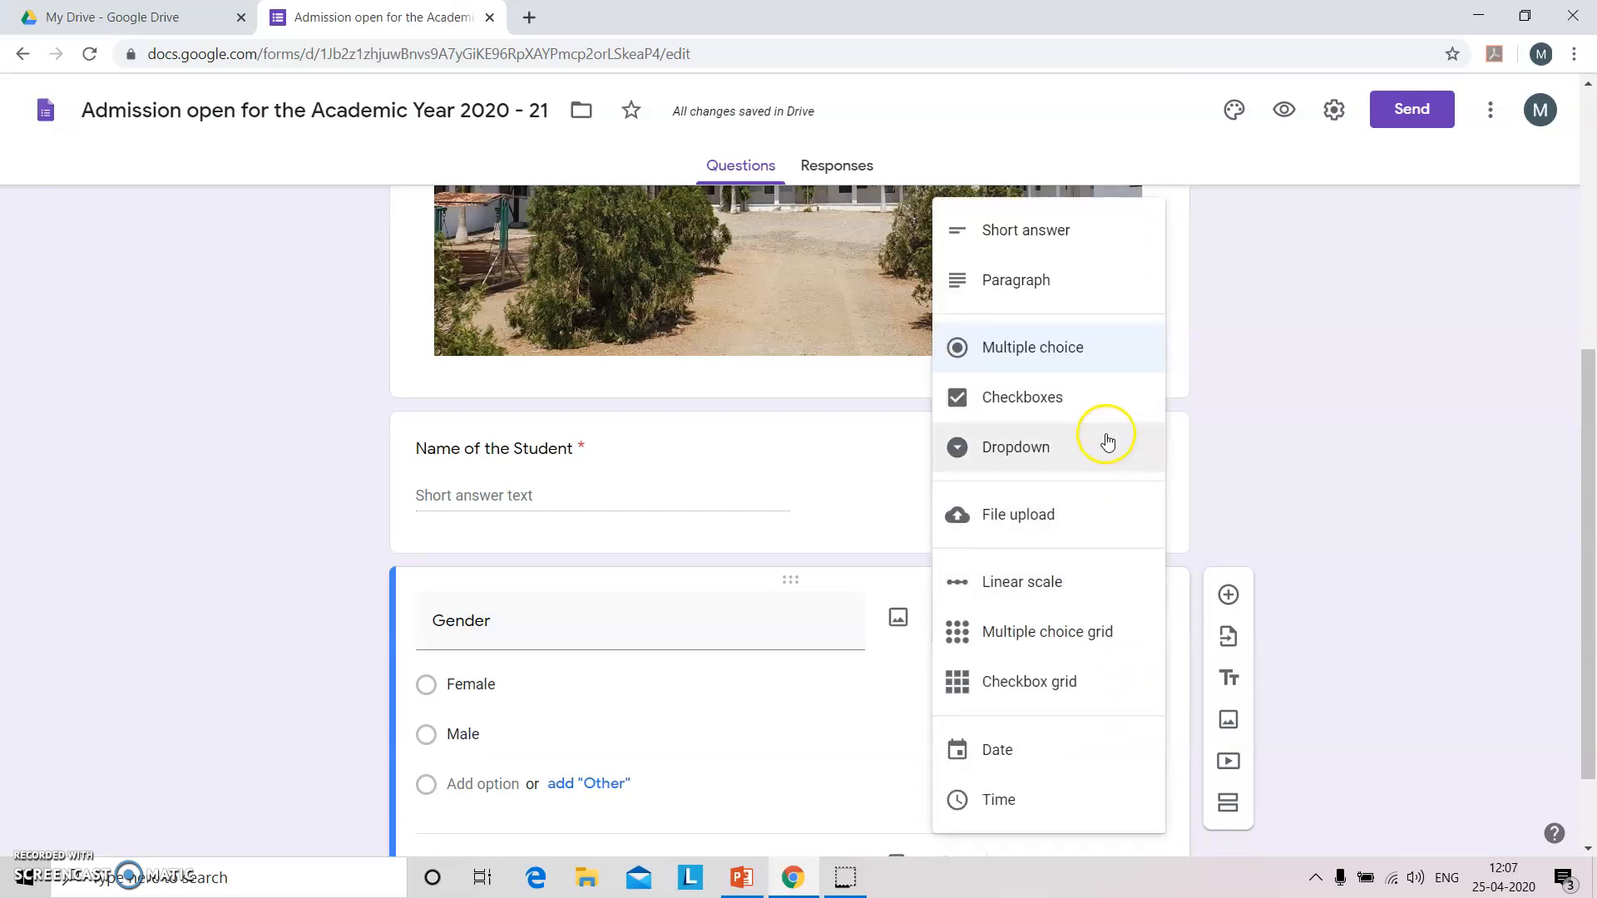
pyautogui.click(1079, 349)
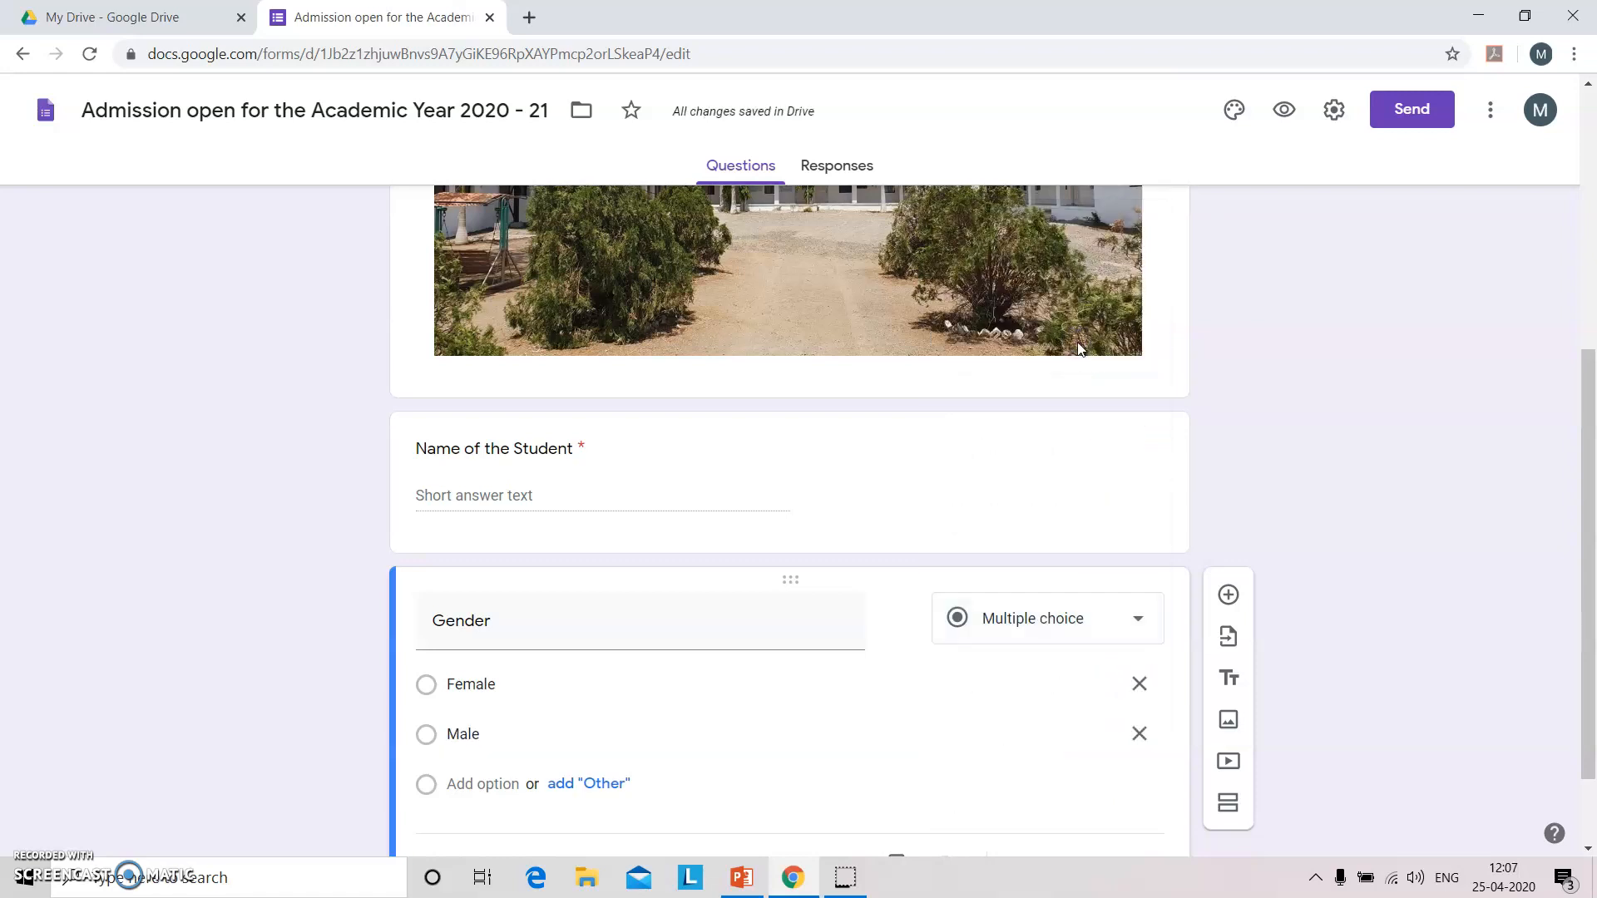
pyautogui.click(1070, 632)
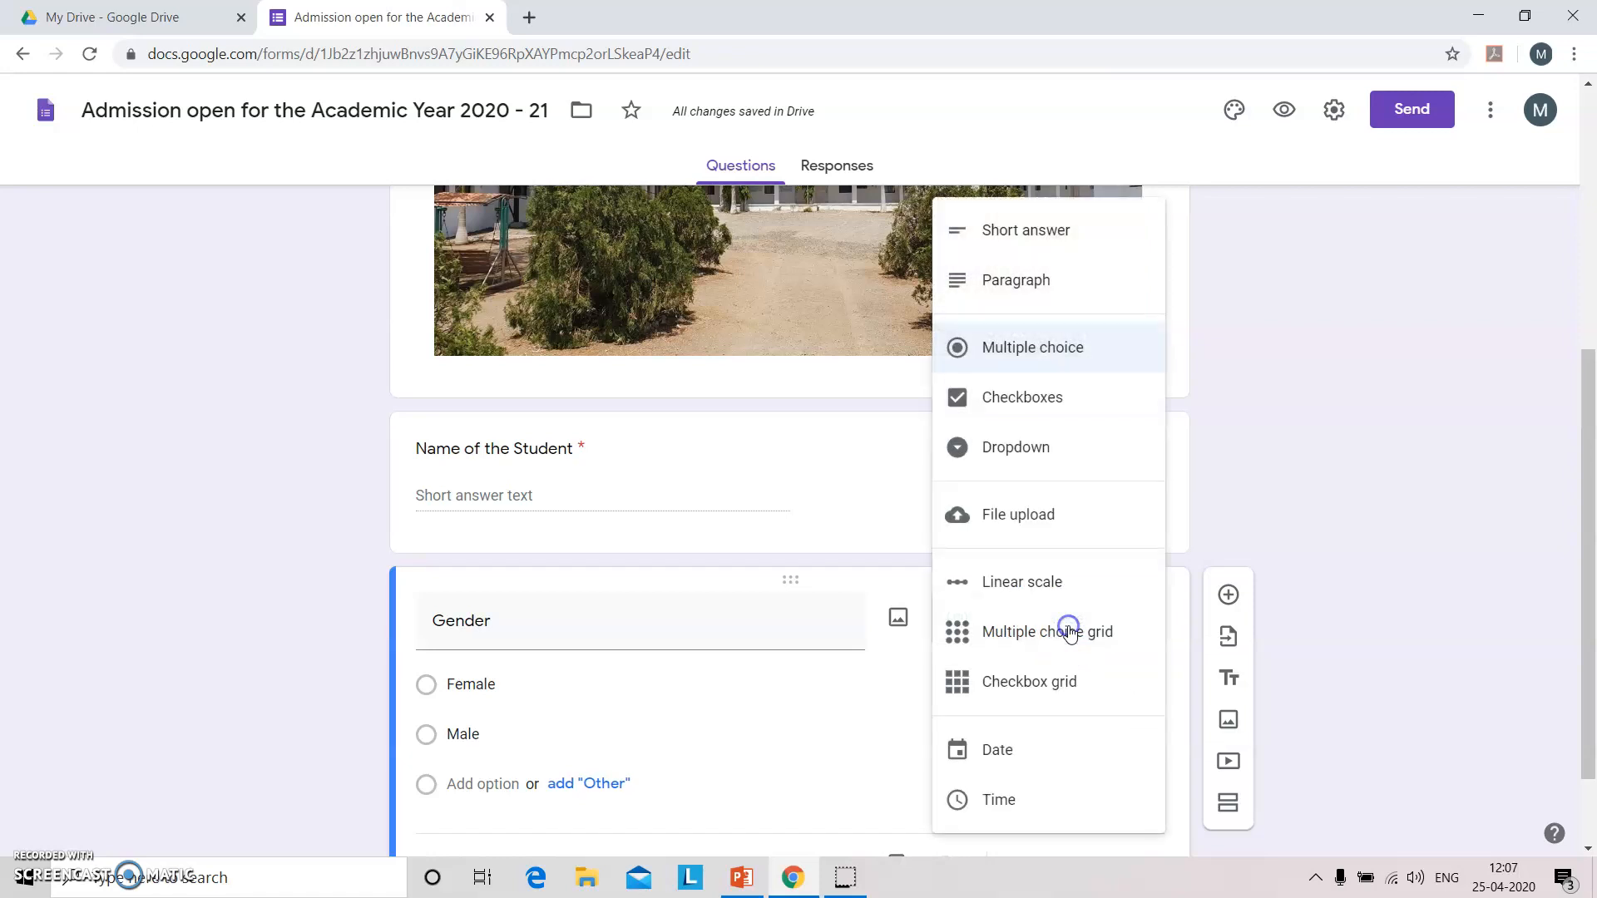
pyautogui.click(1076, 438)
pyautogui.click(1076, 439)
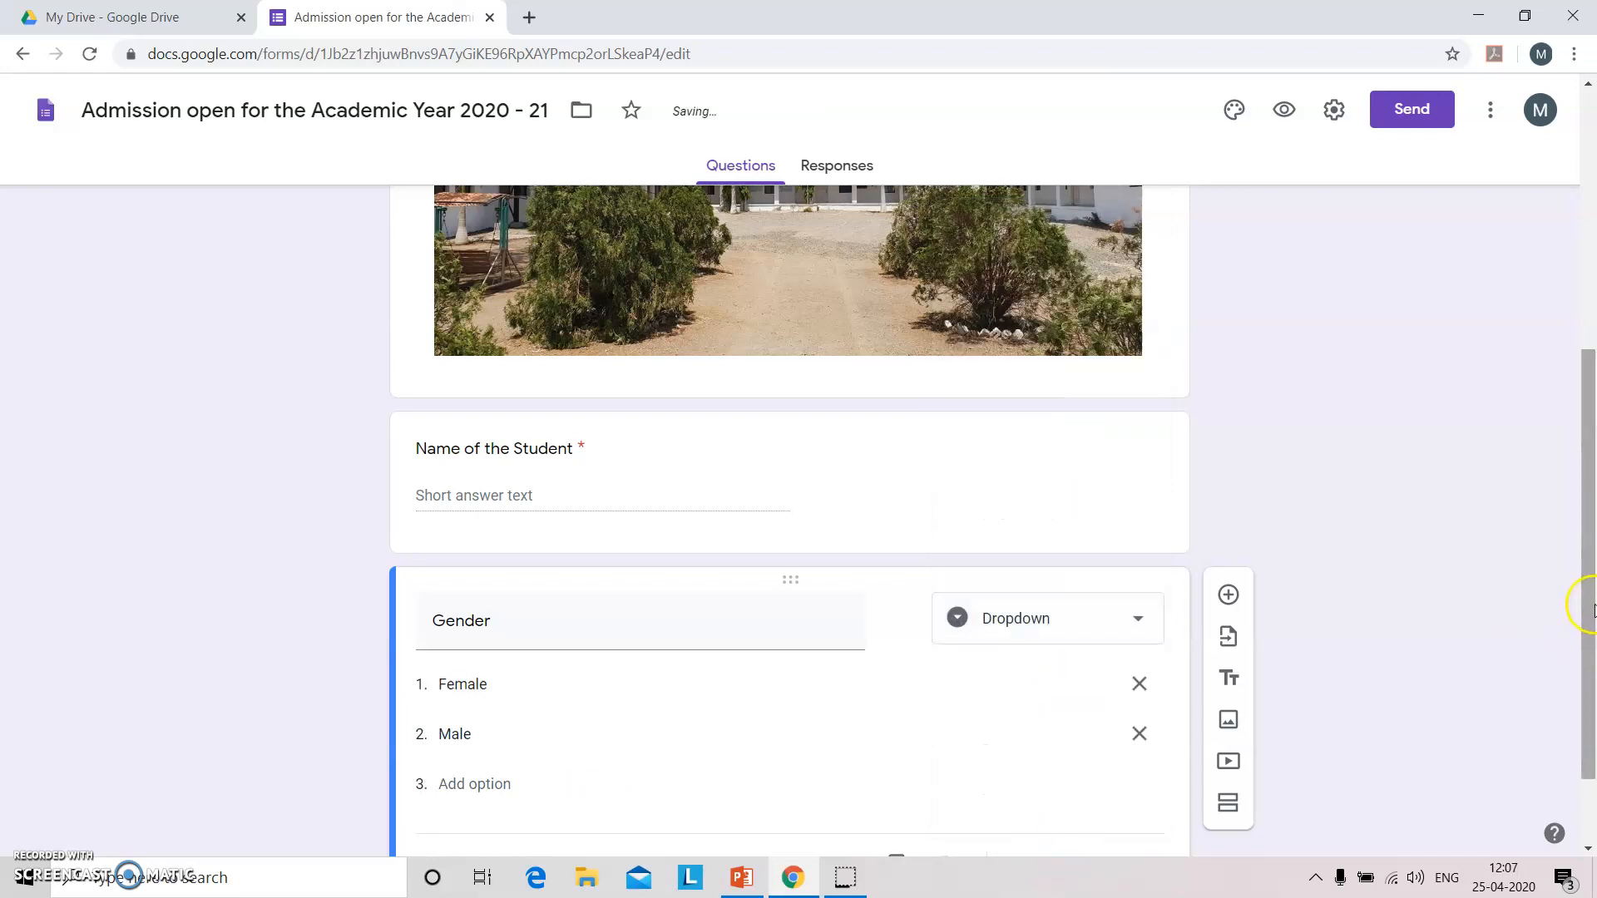
pyautogui.moveTo(1588, 614); pyautogui.dragTo(1589, 675)
pyautogui.click(1104, 759)
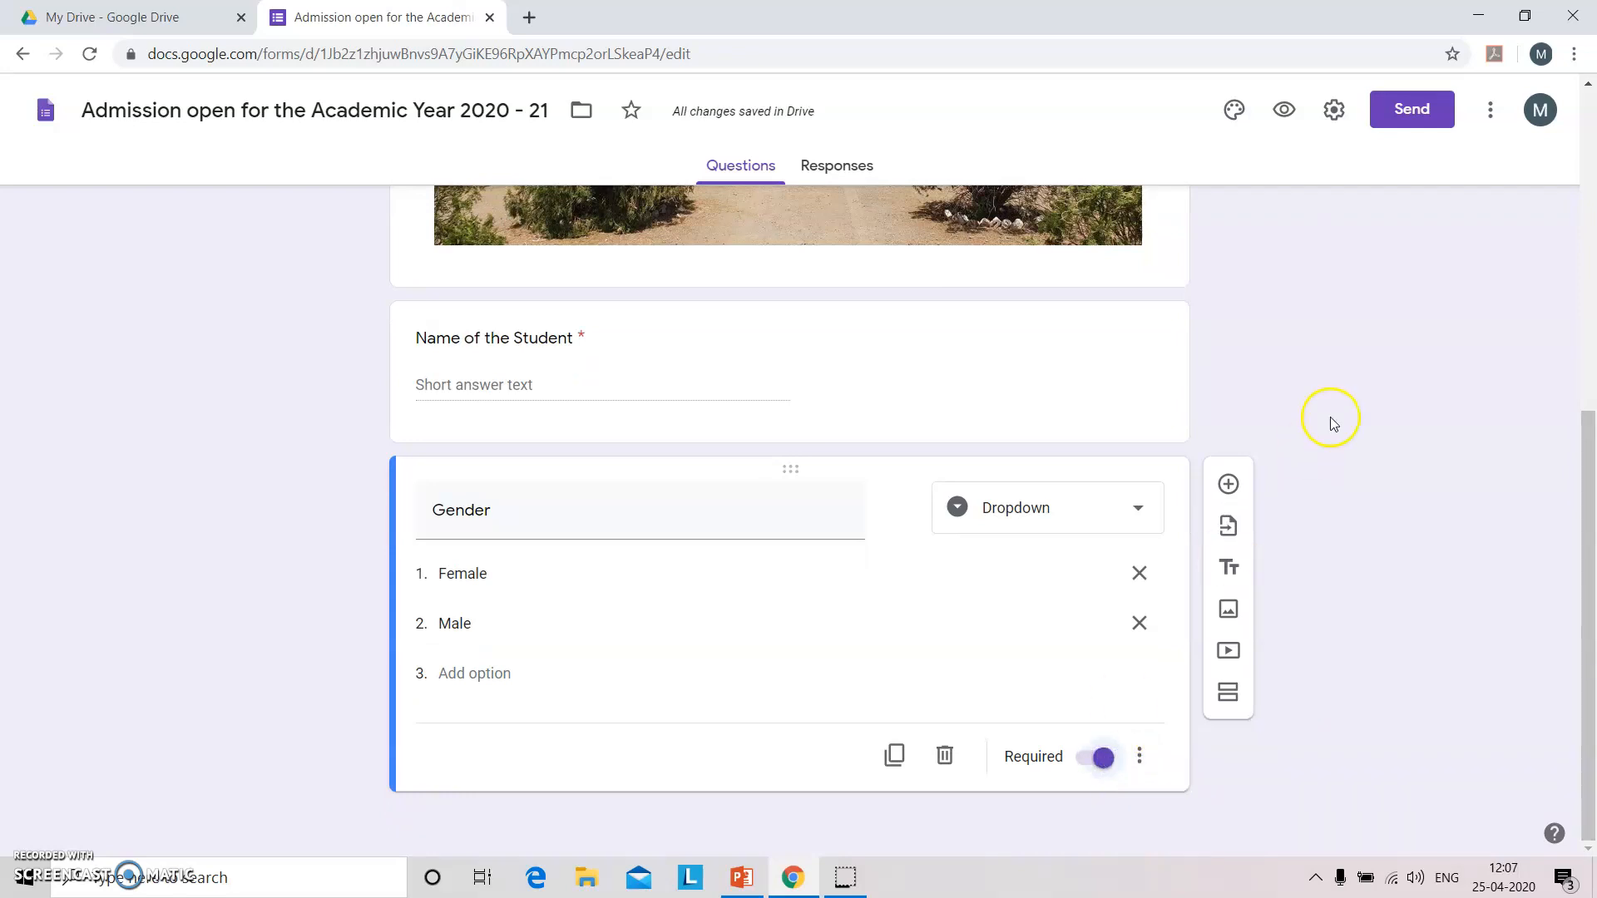
# Add a Multiple choice question titled 'Your Present School or College'.
pyautogui.click(1228, 484)
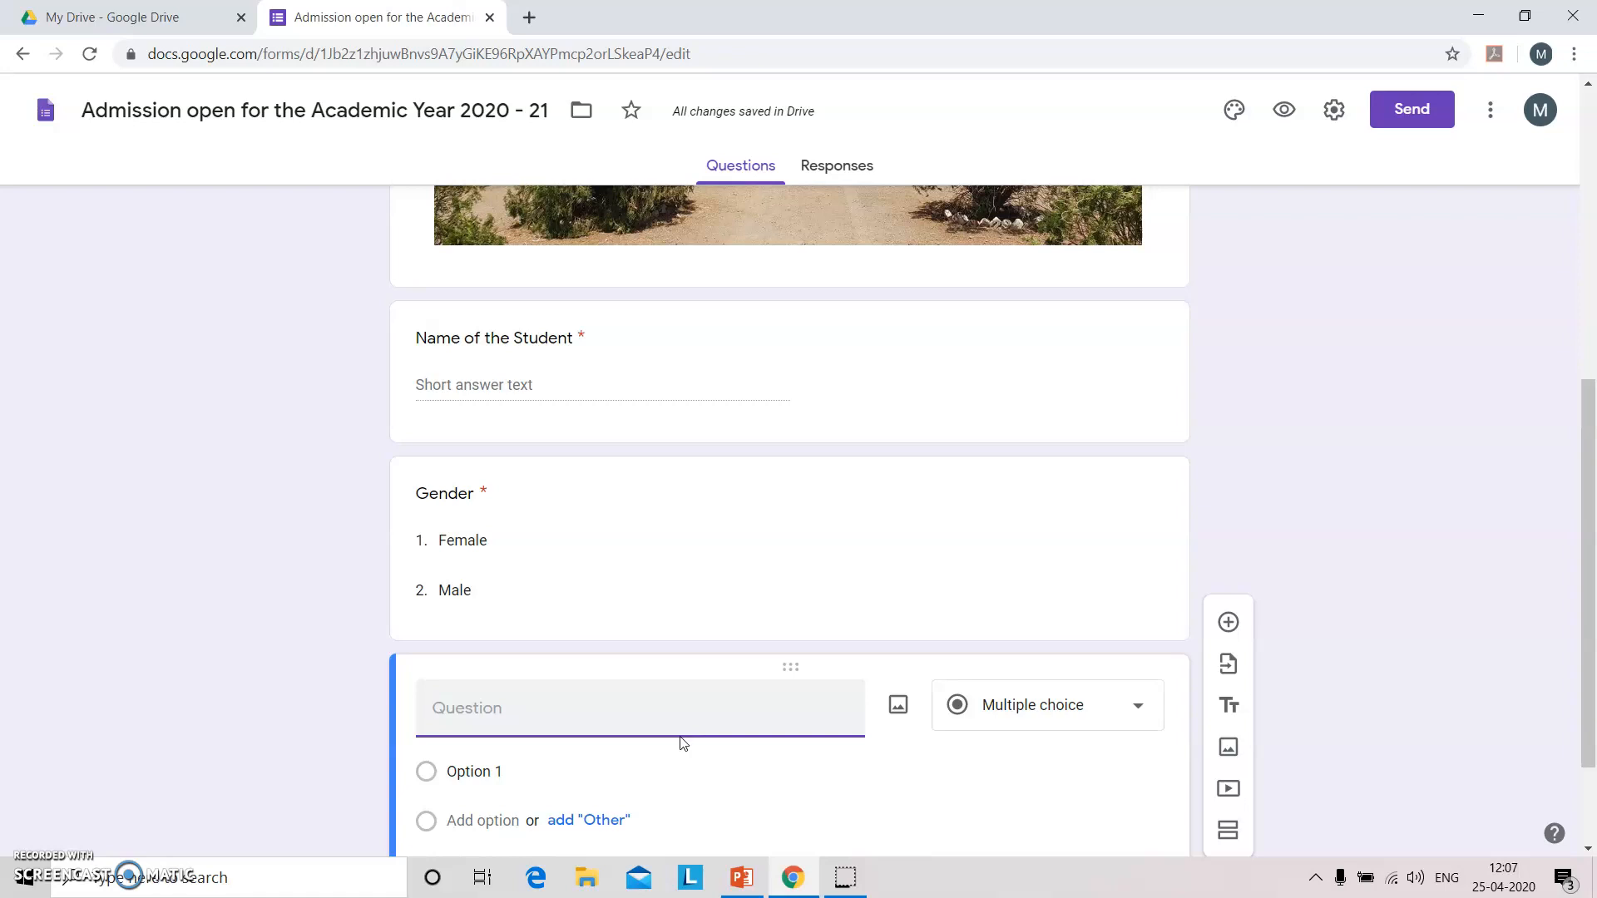
pyautogui.write('Your Pre')
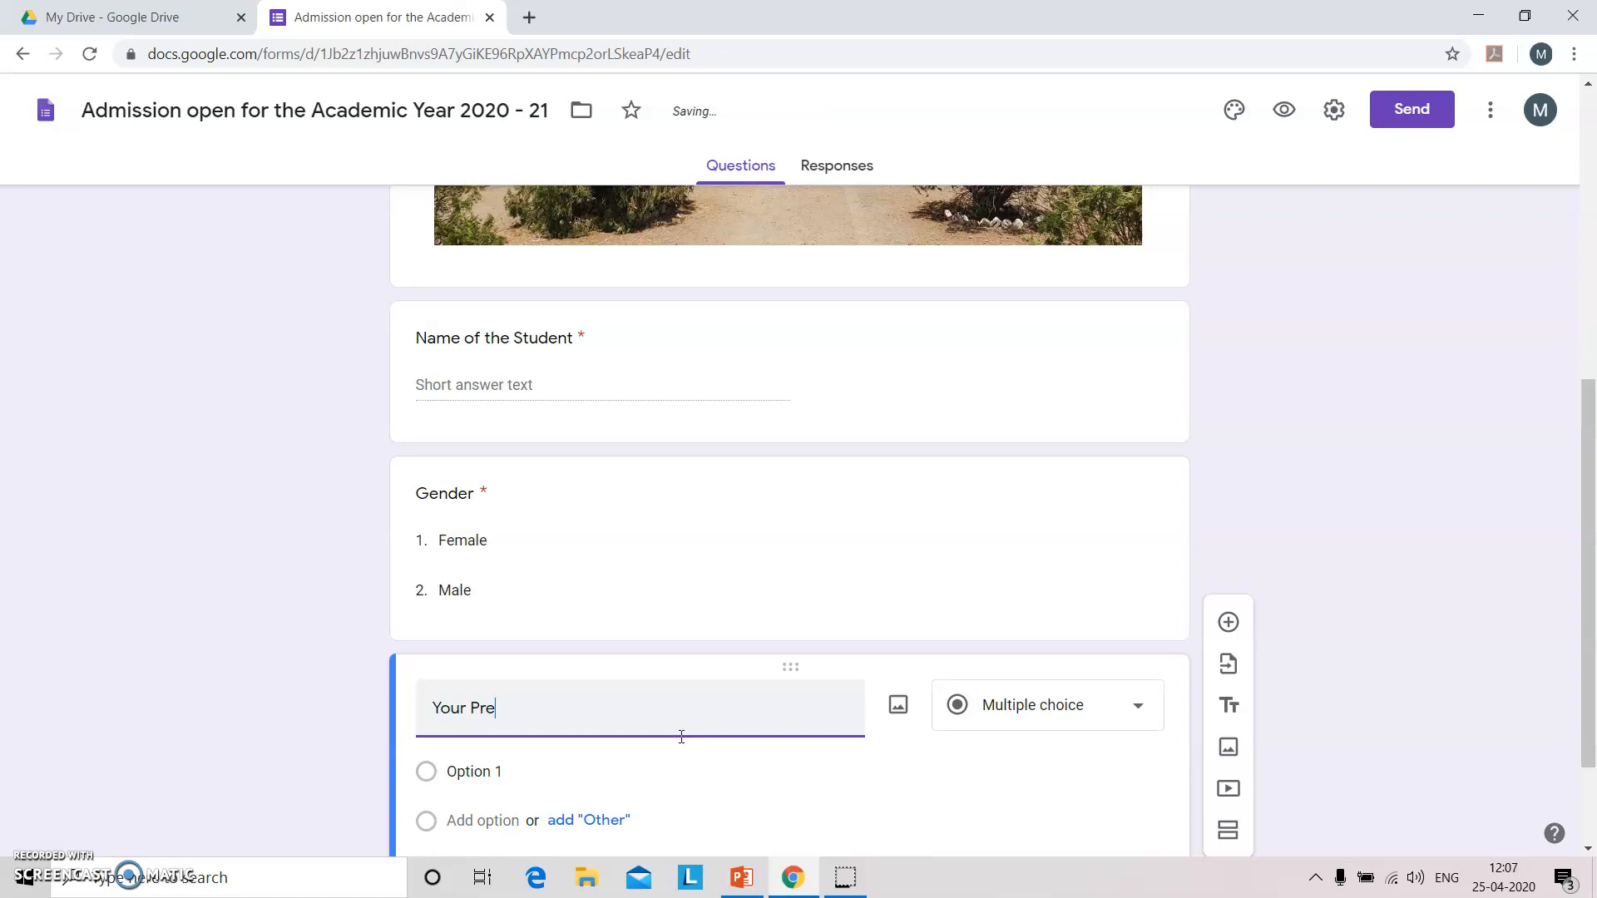
pyautogui.write('sent Scholl')
pyautogui.press('BackSpace')
pyautogui.write('ol or Colleg')
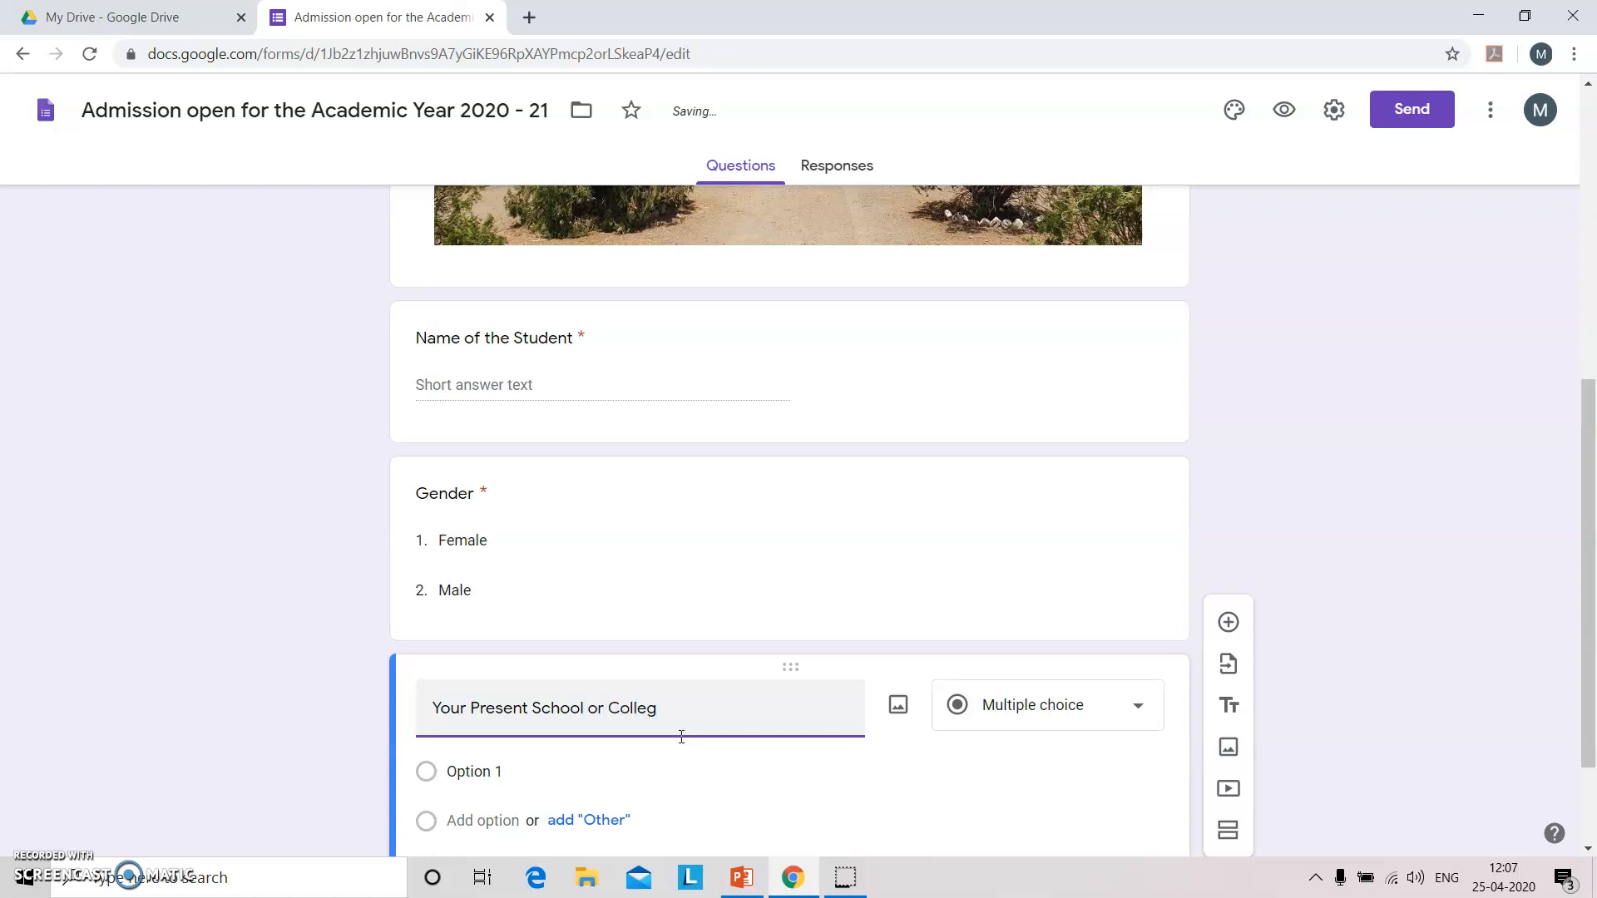
pyautogui.write('e')
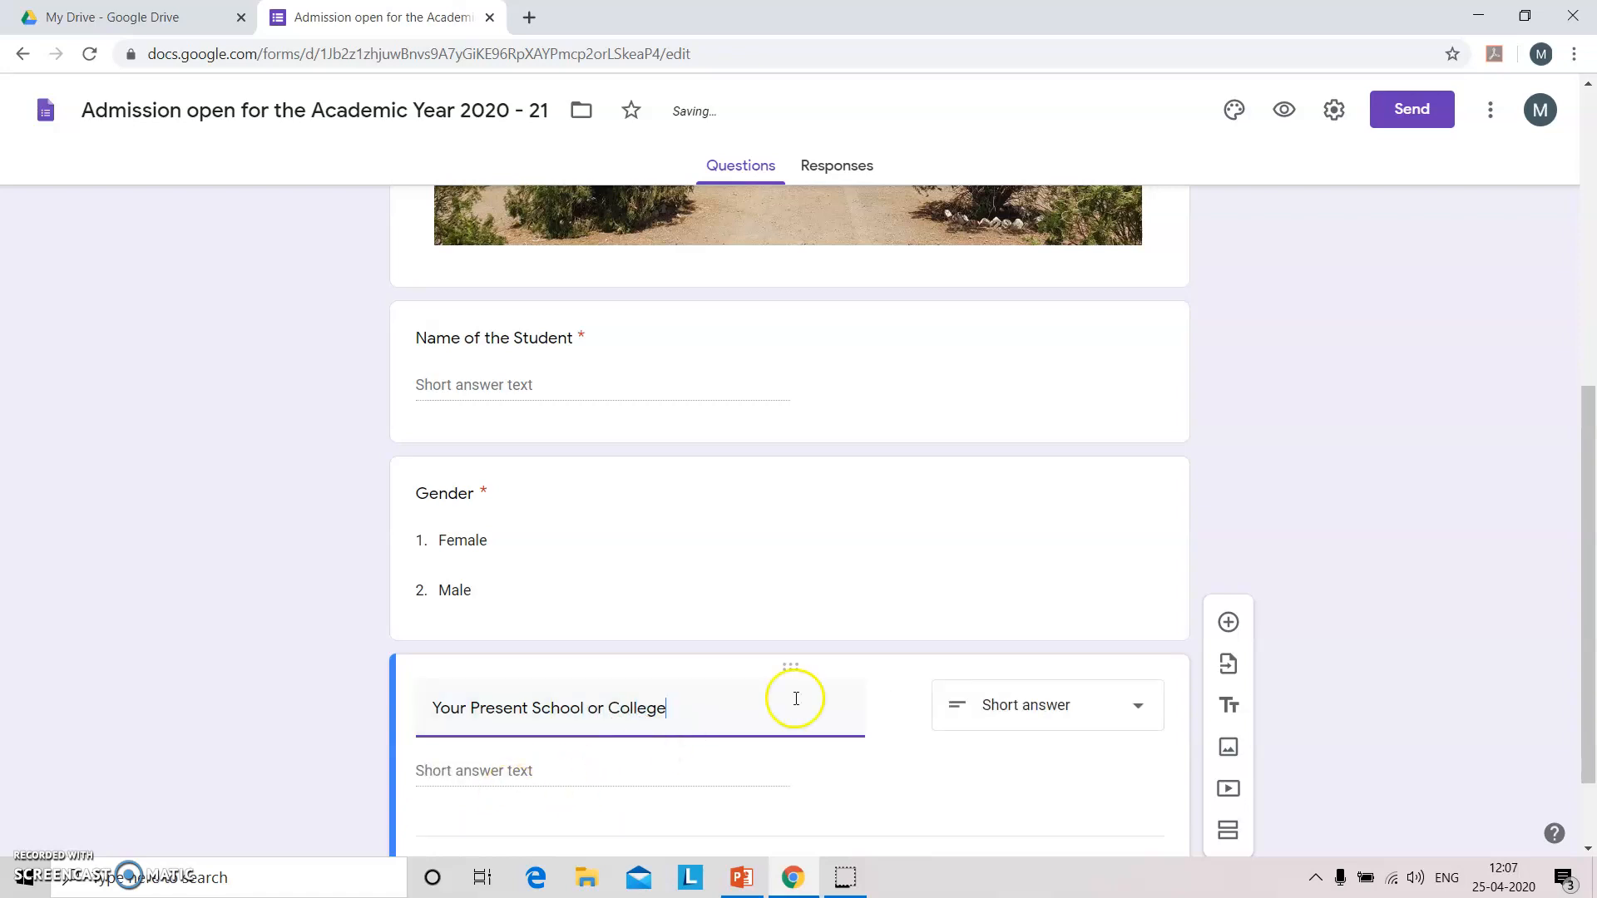
pyautogui.click(1056, 717)
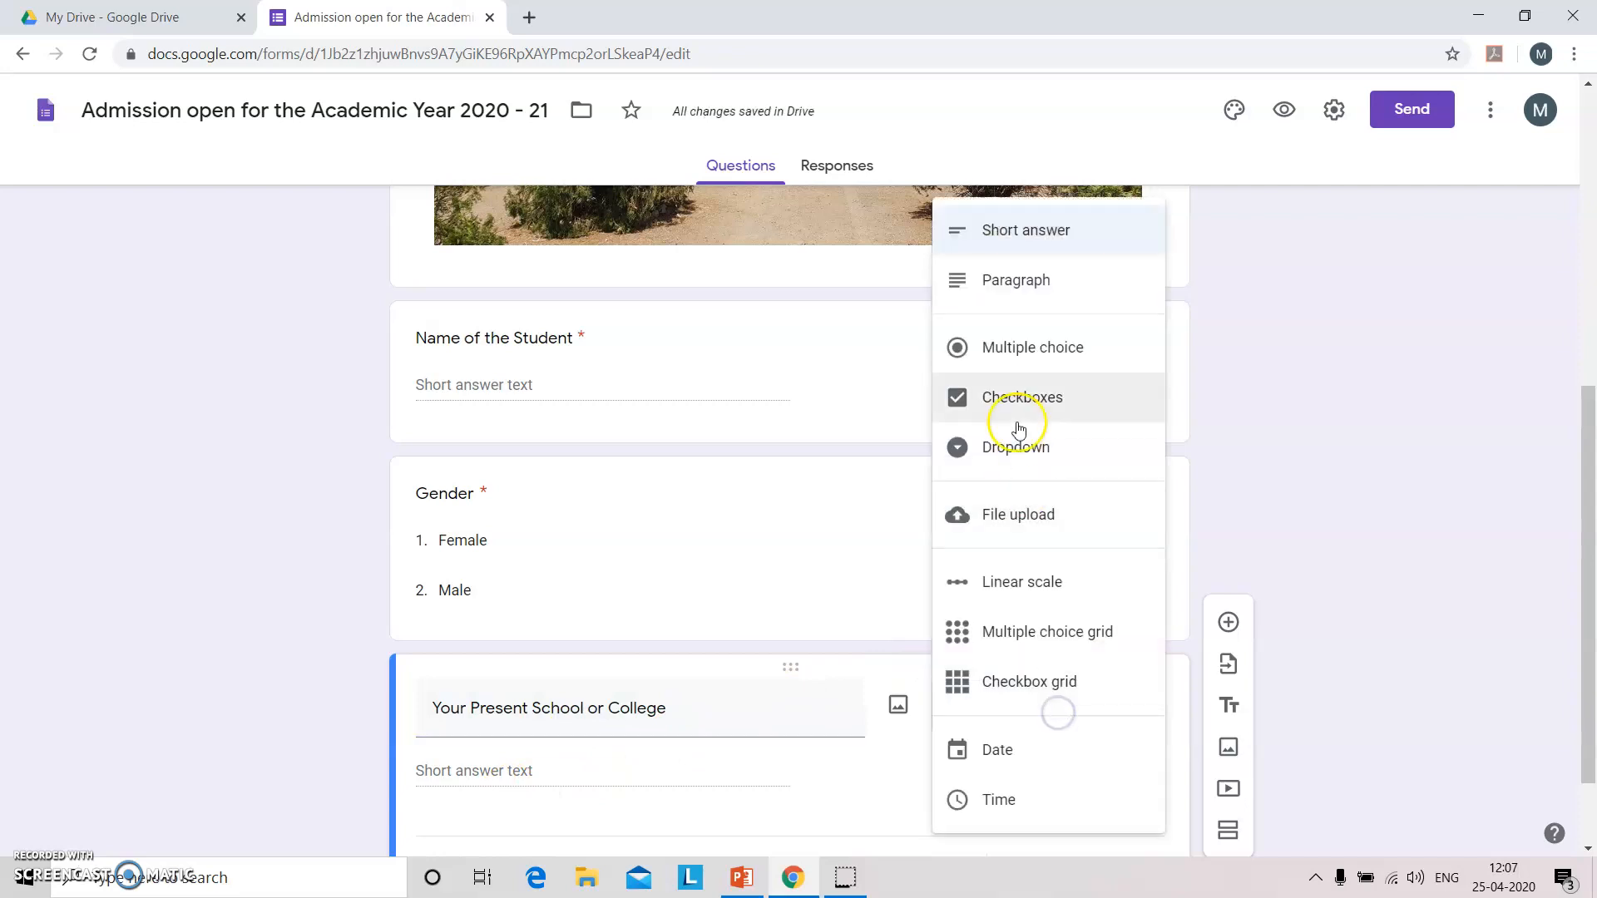
pyautogui.click(1049, 366)
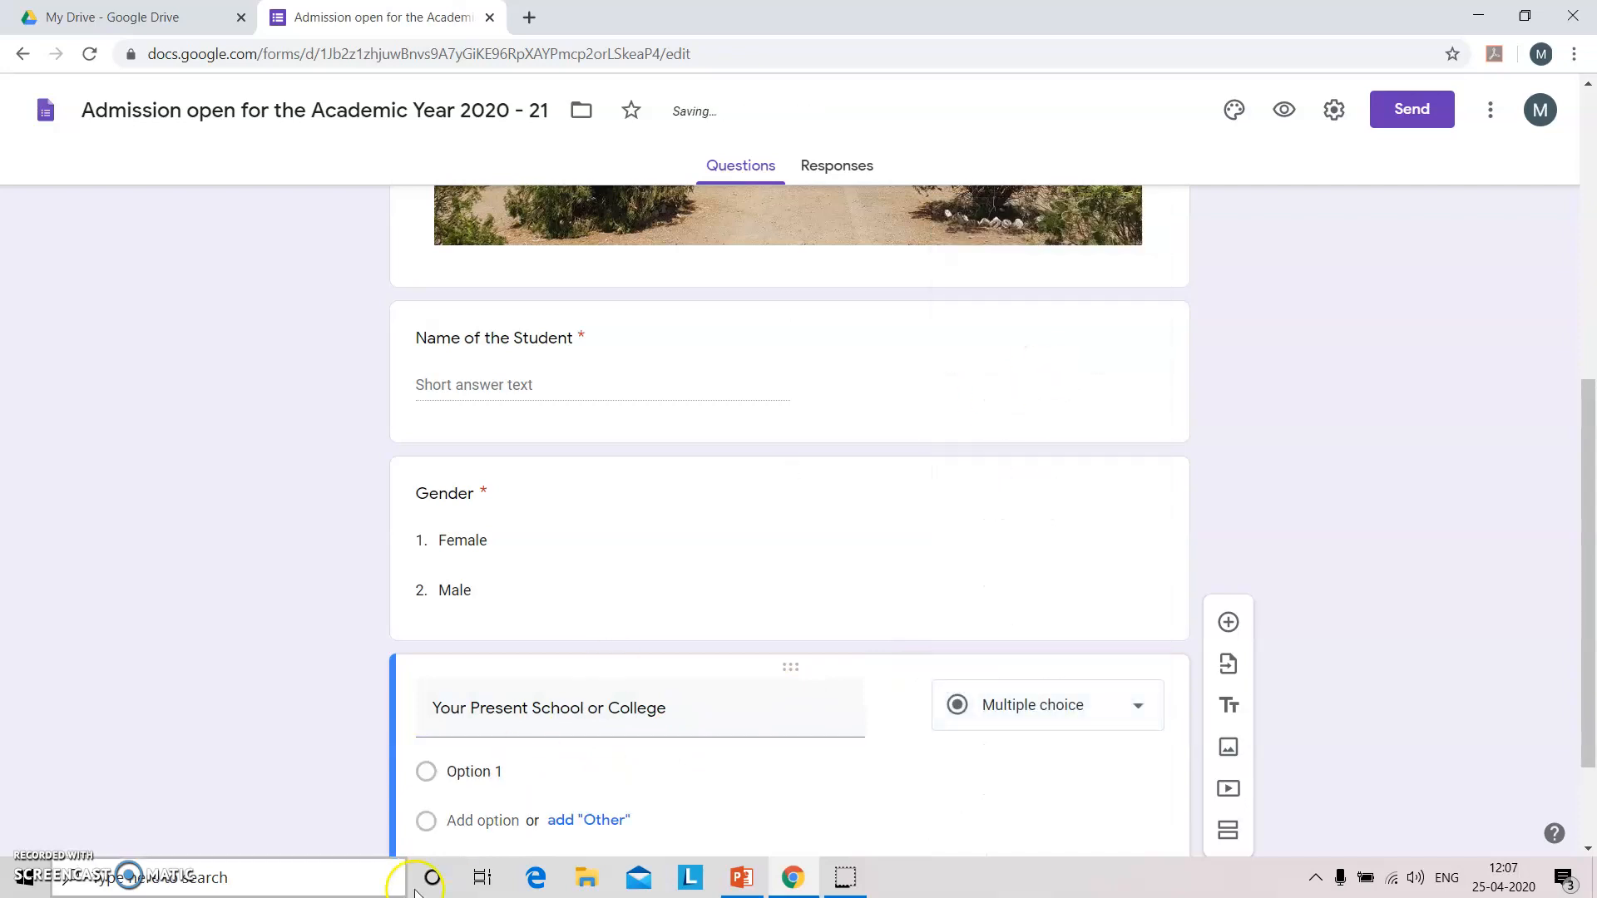
# Give it options 'Current School / College' and Other, and make it required.
pyautogui.click(508, 768)
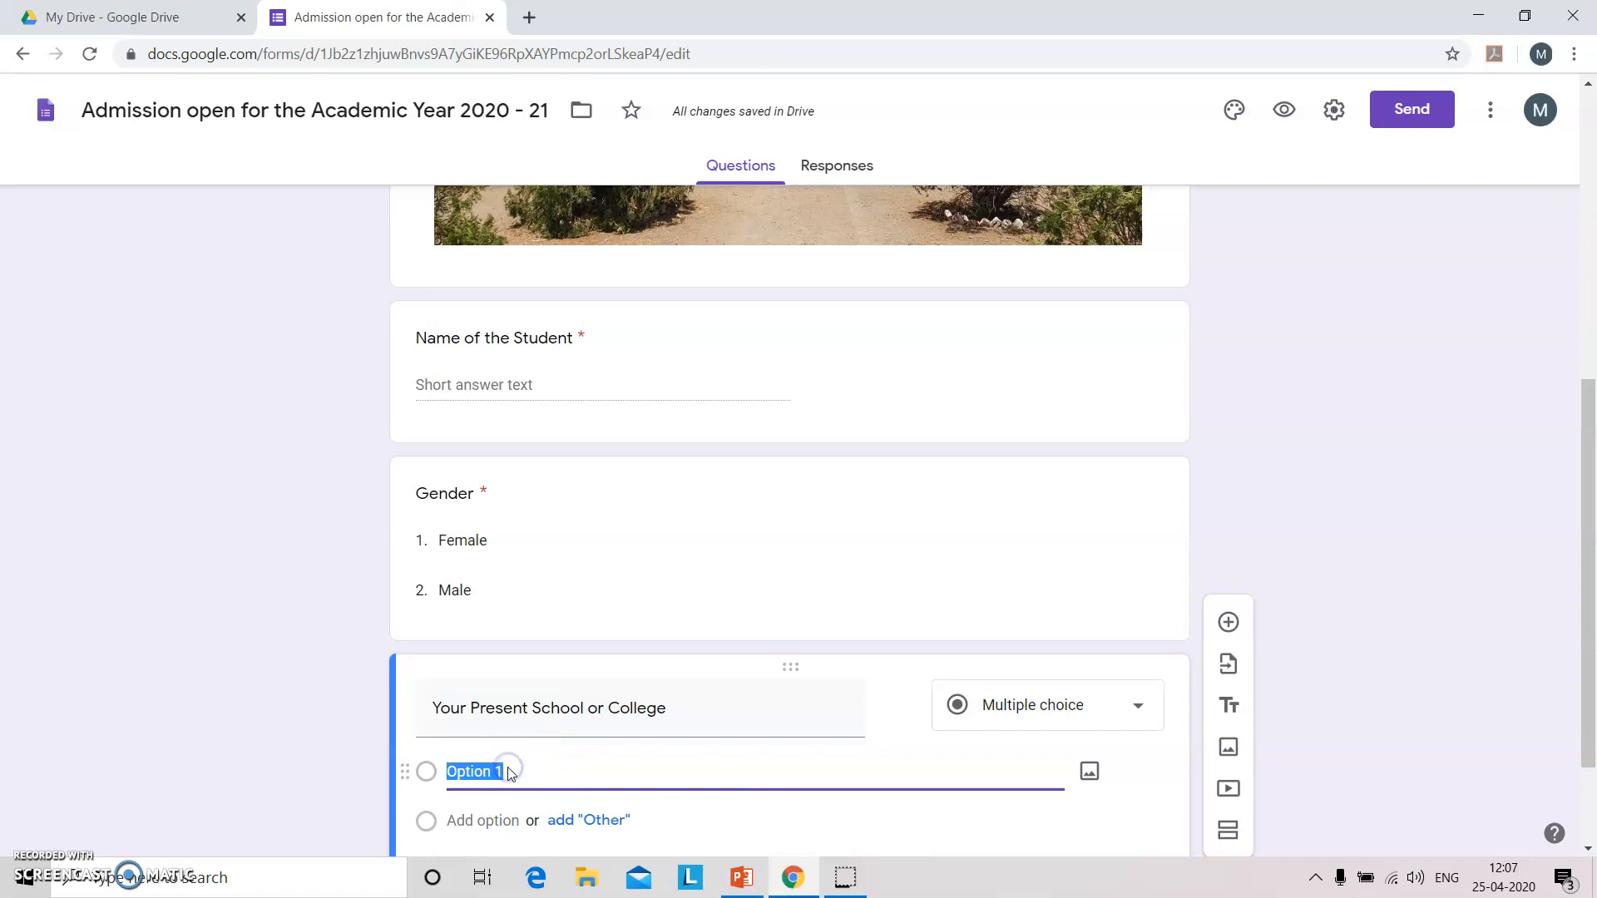
pyautogui.write('Current School / College')
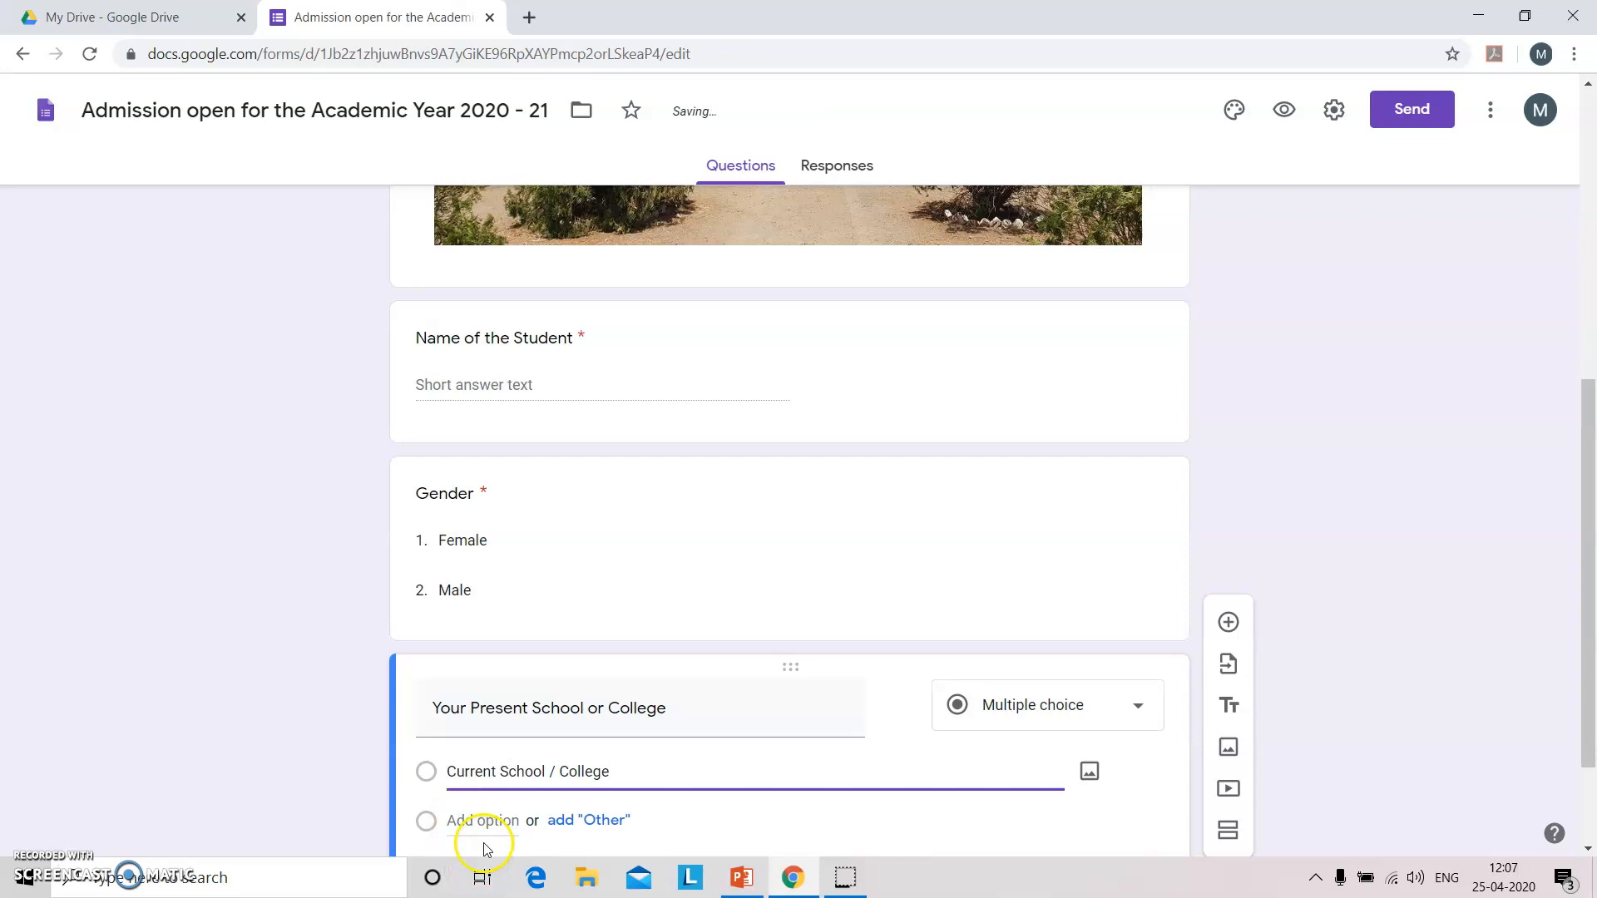
pyautogui.click(632, 821)
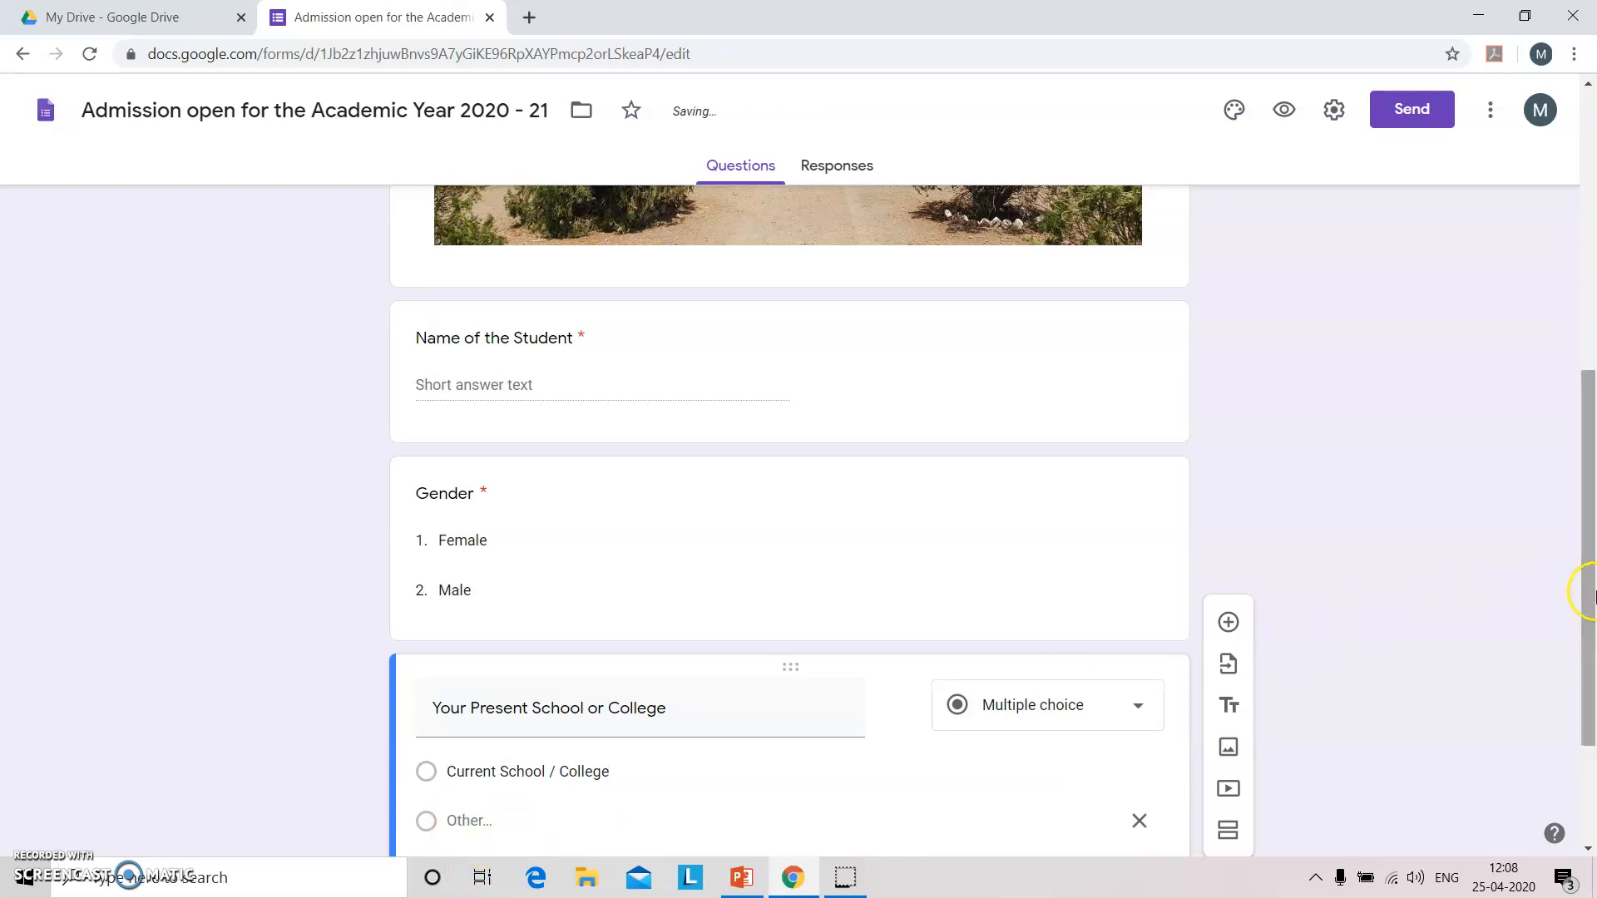
pyautogui.moveTo(1590, 592); pyautogui.dragTo(1590, 671)
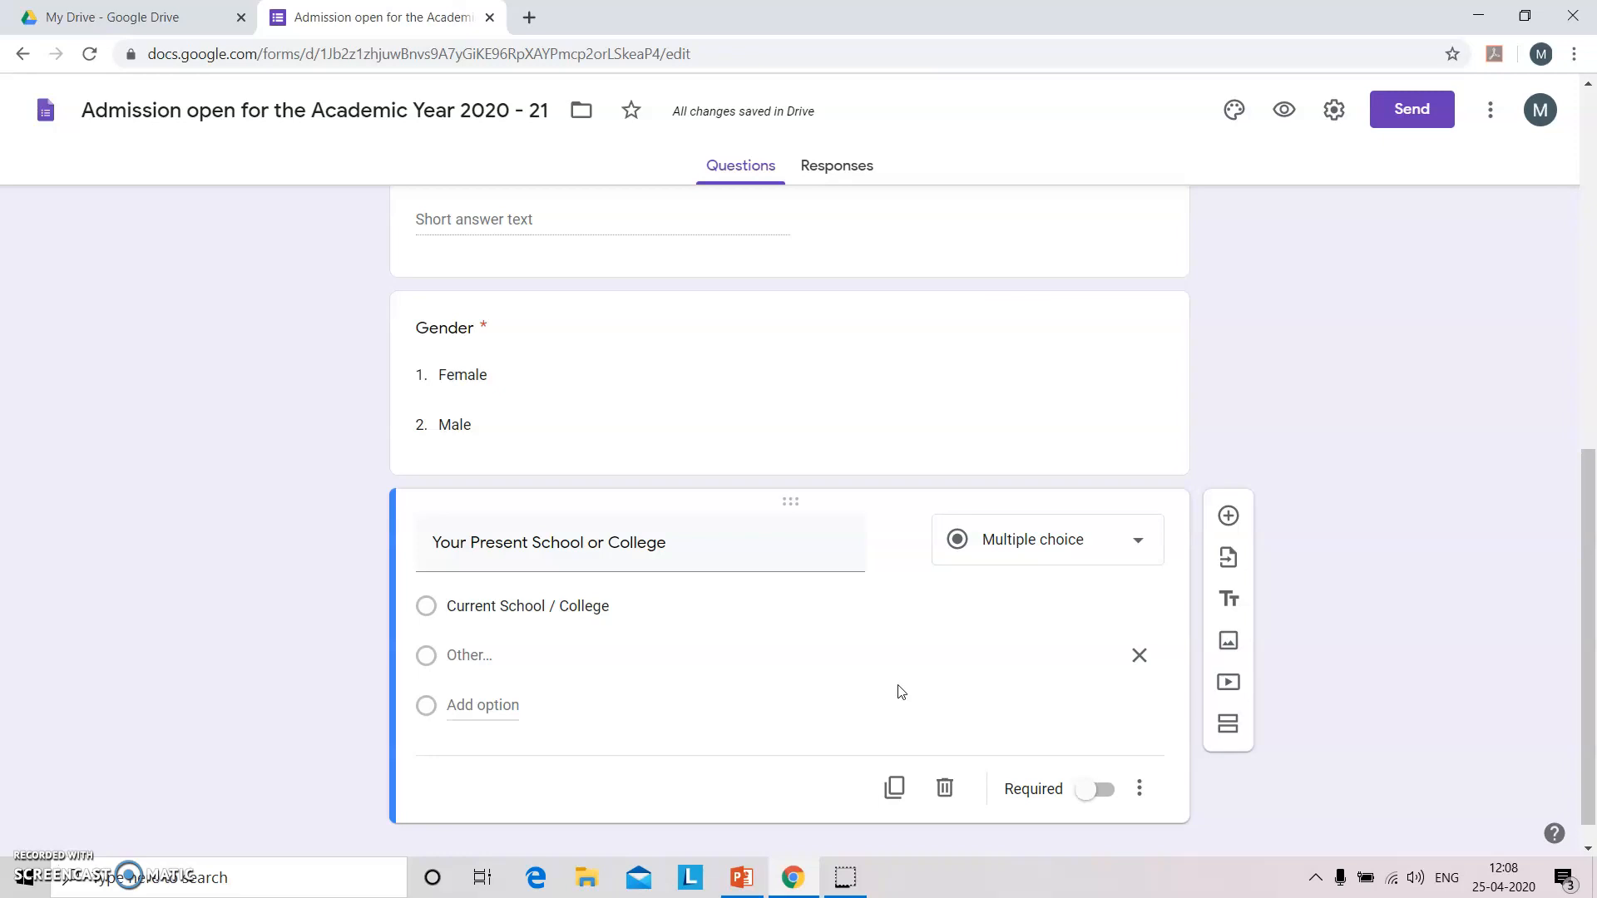
pyautogui.click(1108, 792)
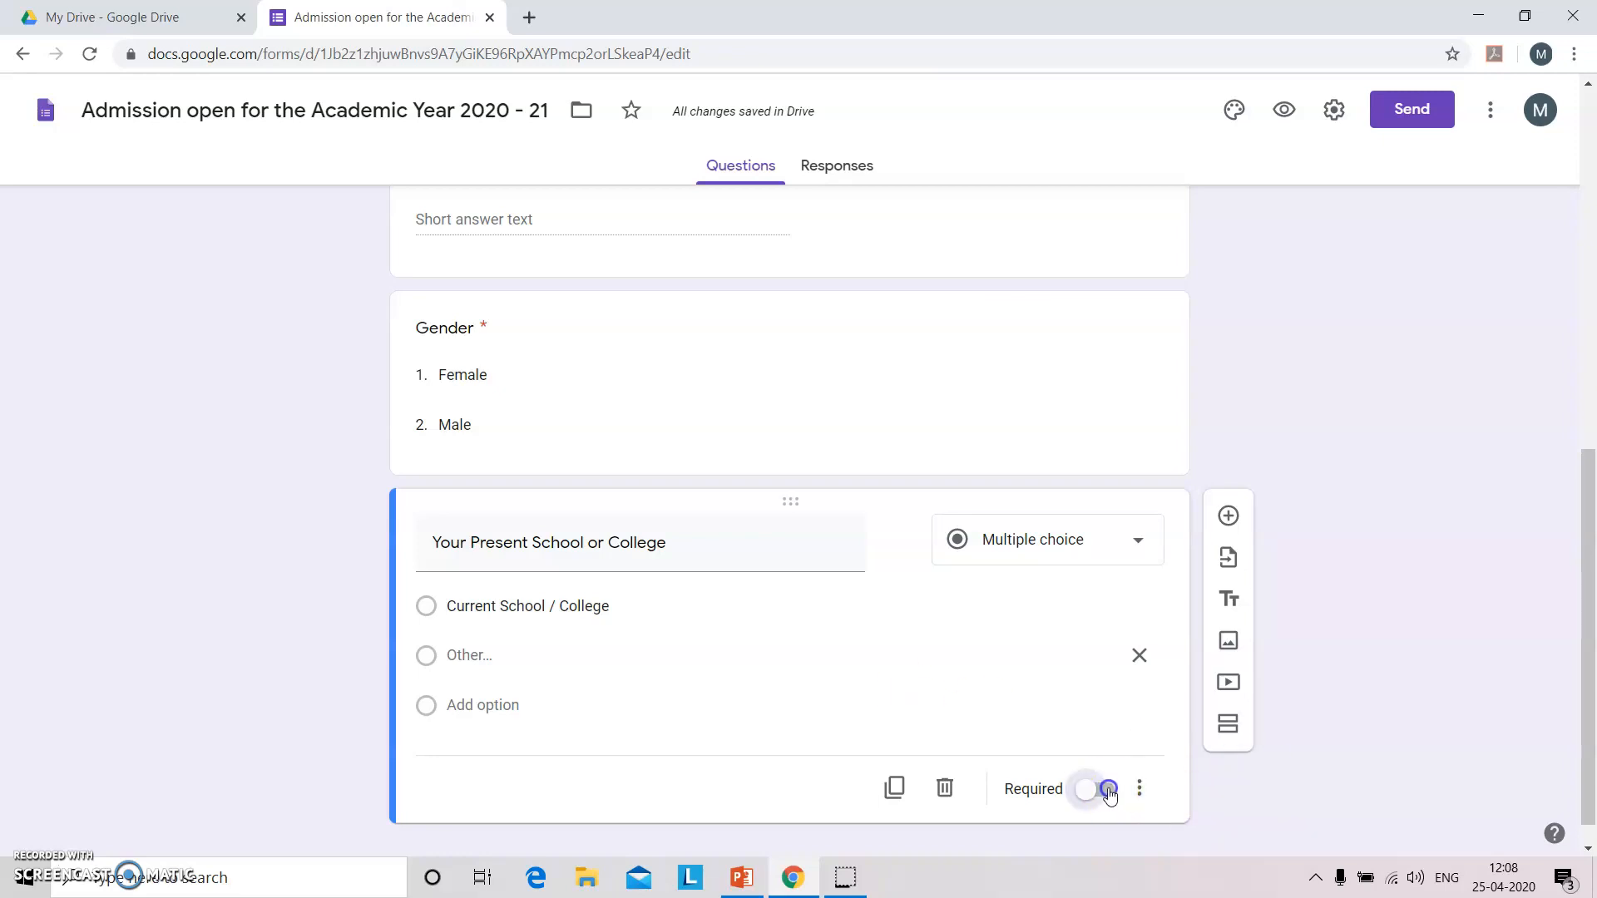
# Add a second section and begin titling it 'Parents/ Guardian's Information'.
pyautogui.click(1230, 731)
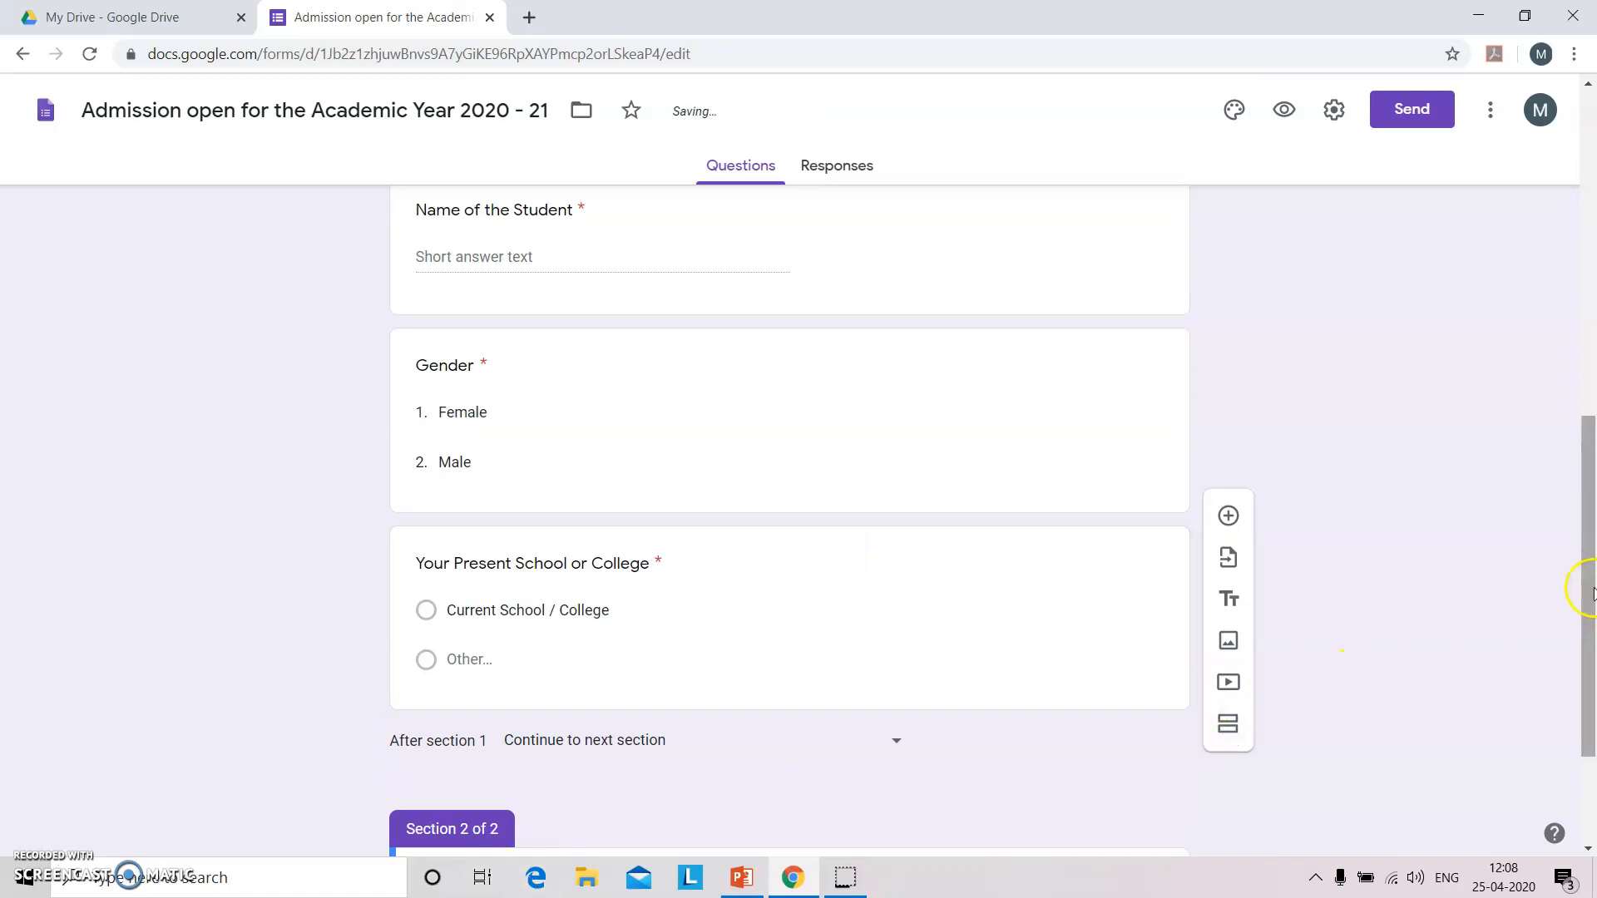
pyautogui.scroll(-2, 1578, 581)
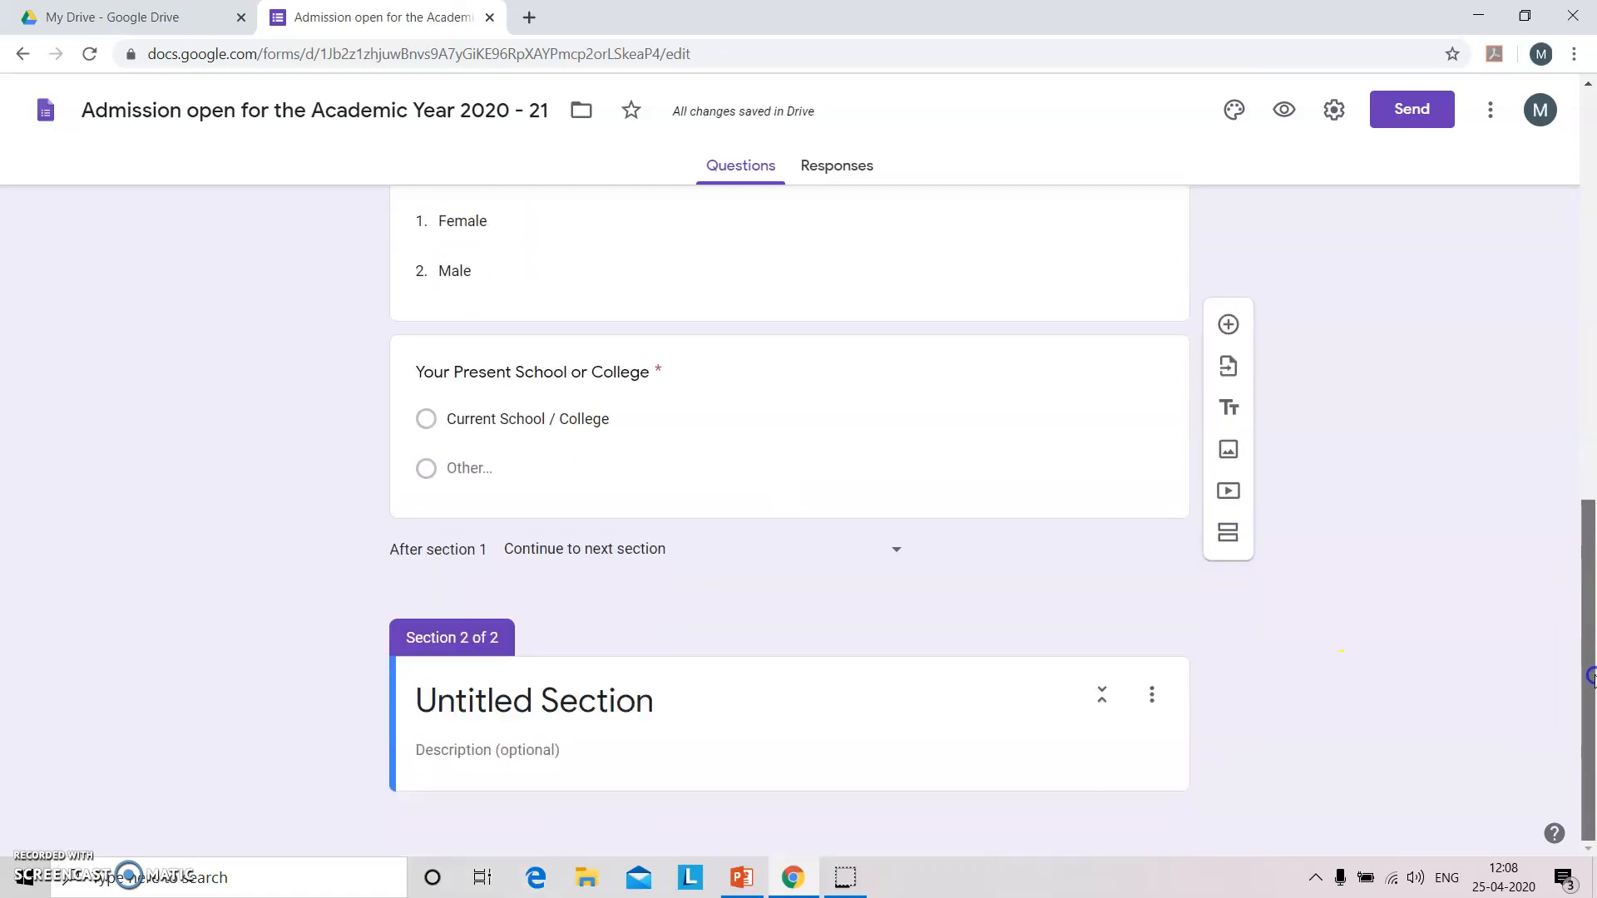
pyautogui.click(717, 714)
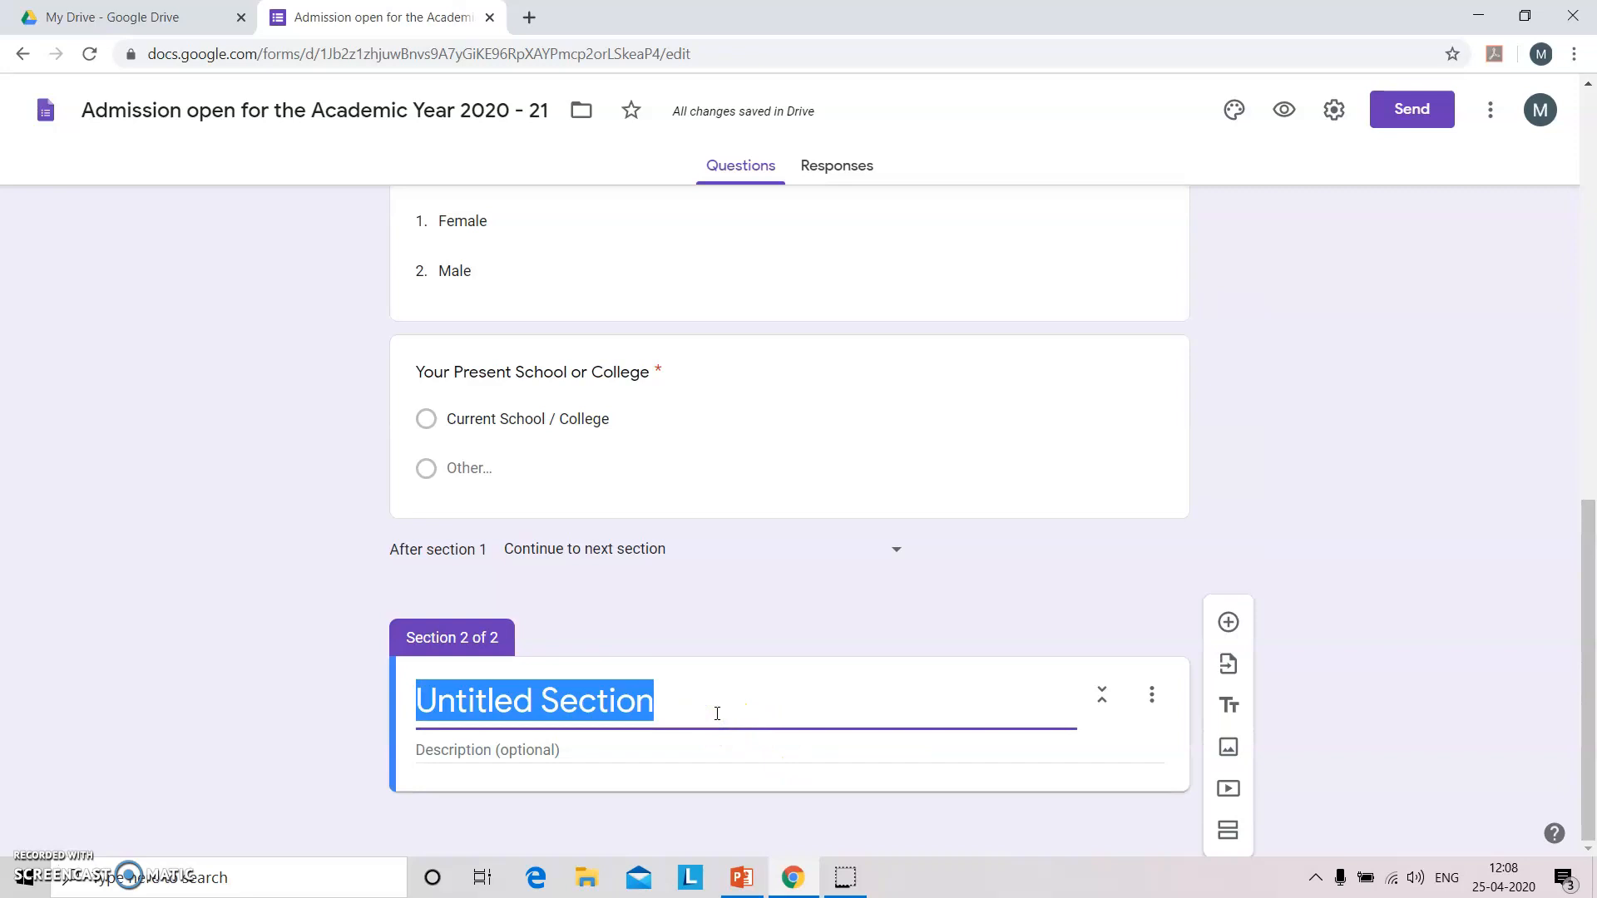
pyautogui.write('Paren')
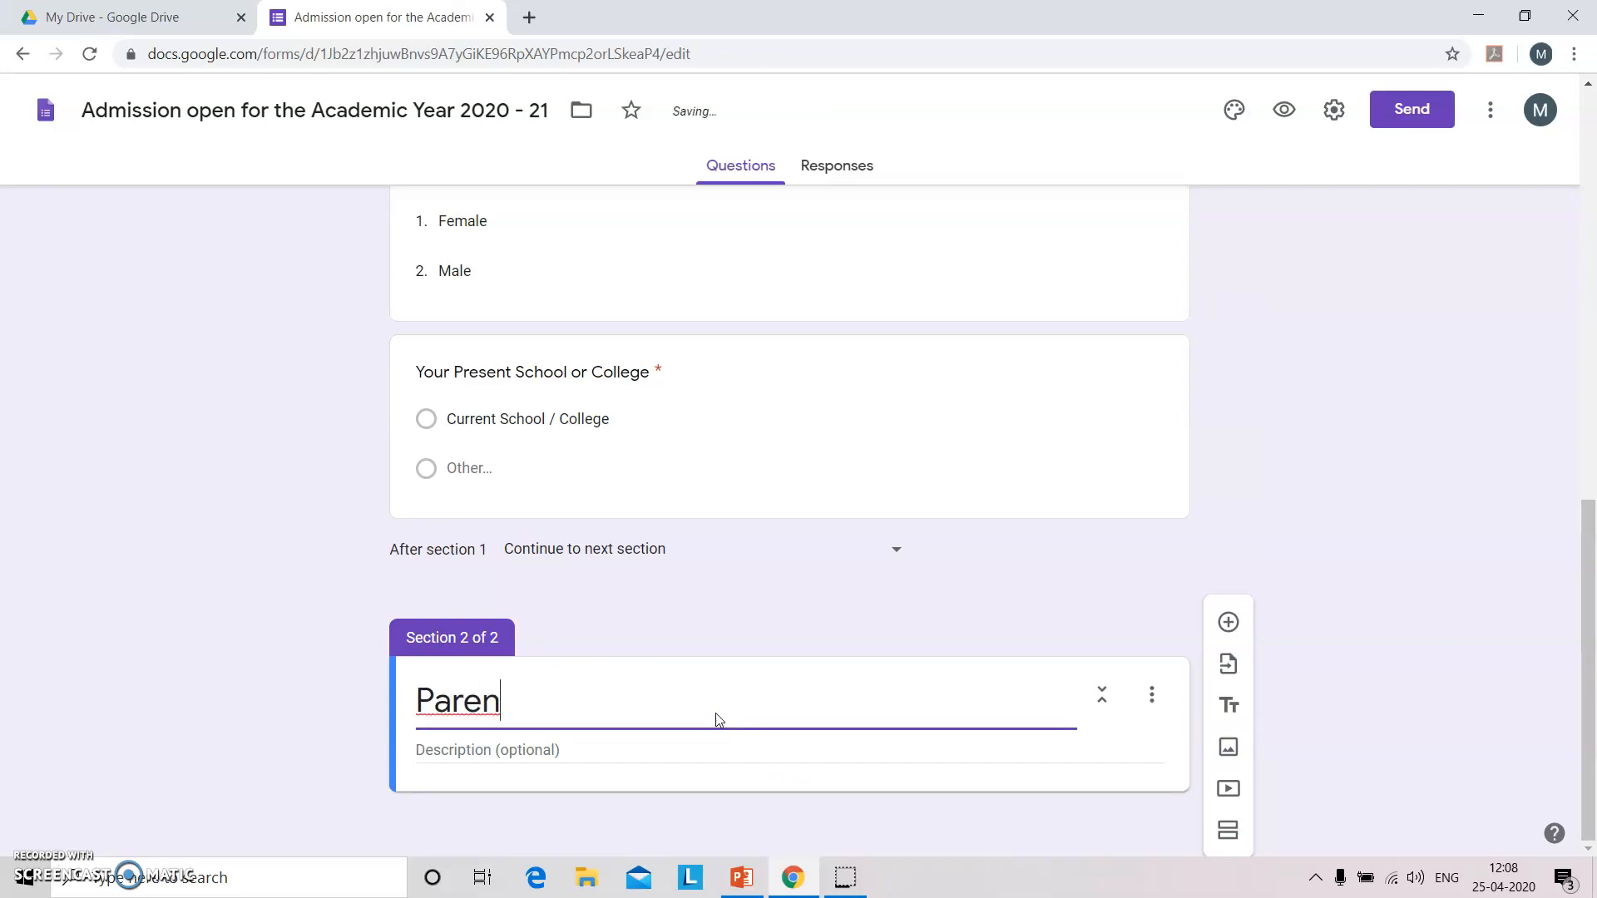
pyautogui.write('ts / Gua')
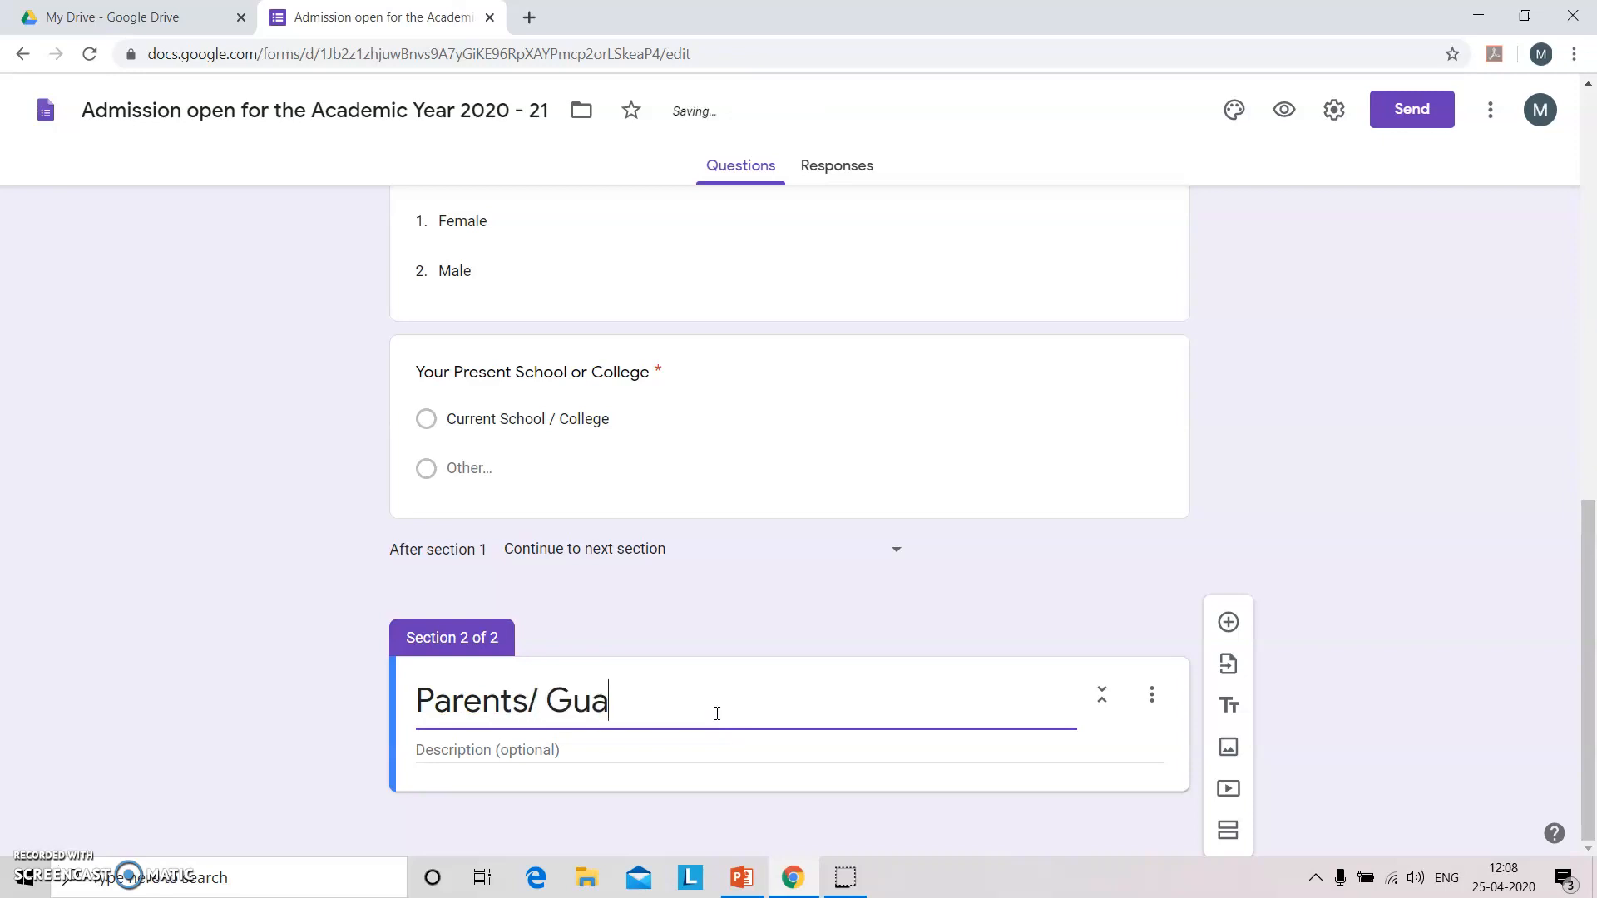
pyautogui.write("rdian's In")
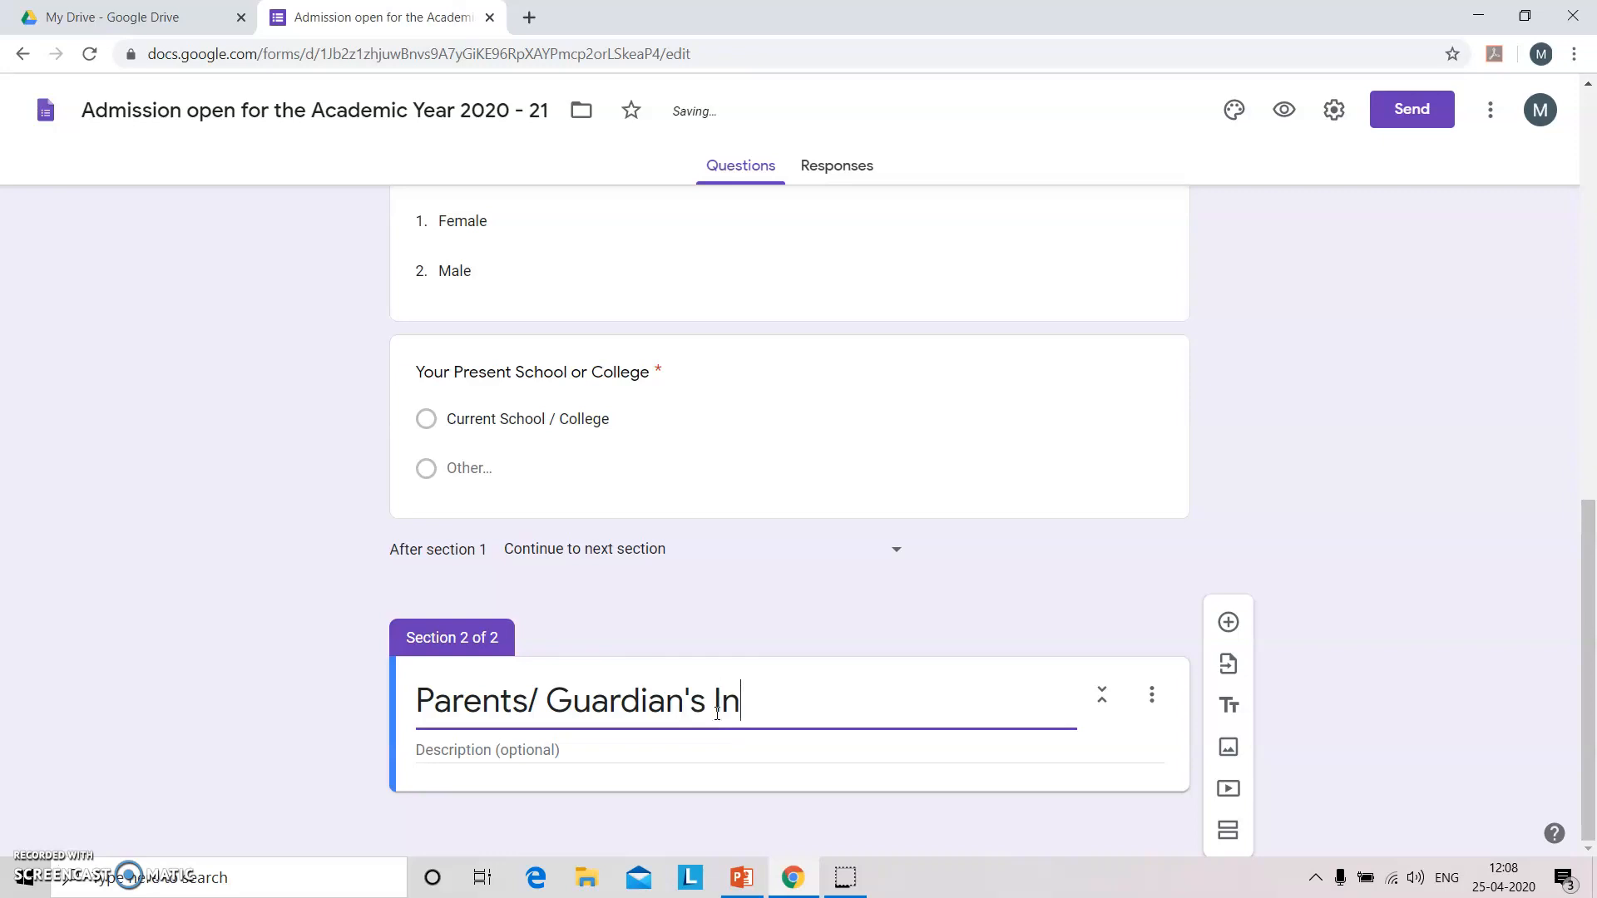
pyautogui.write('formation')
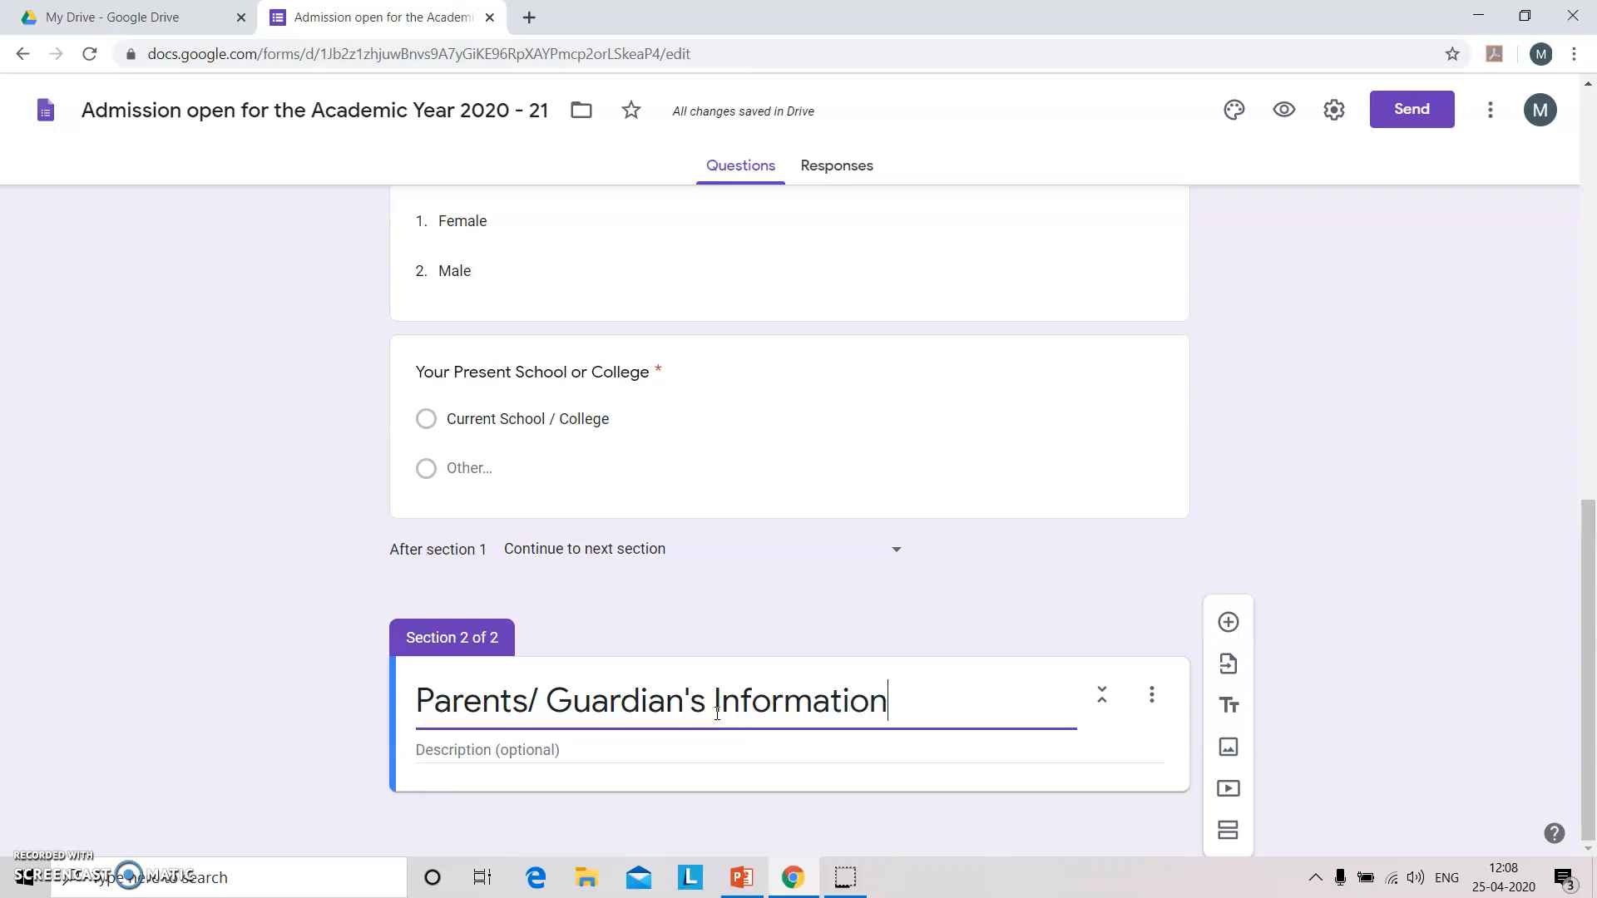
# Set section 1 to continue to section 2.
pyautogui.click(602, 545)
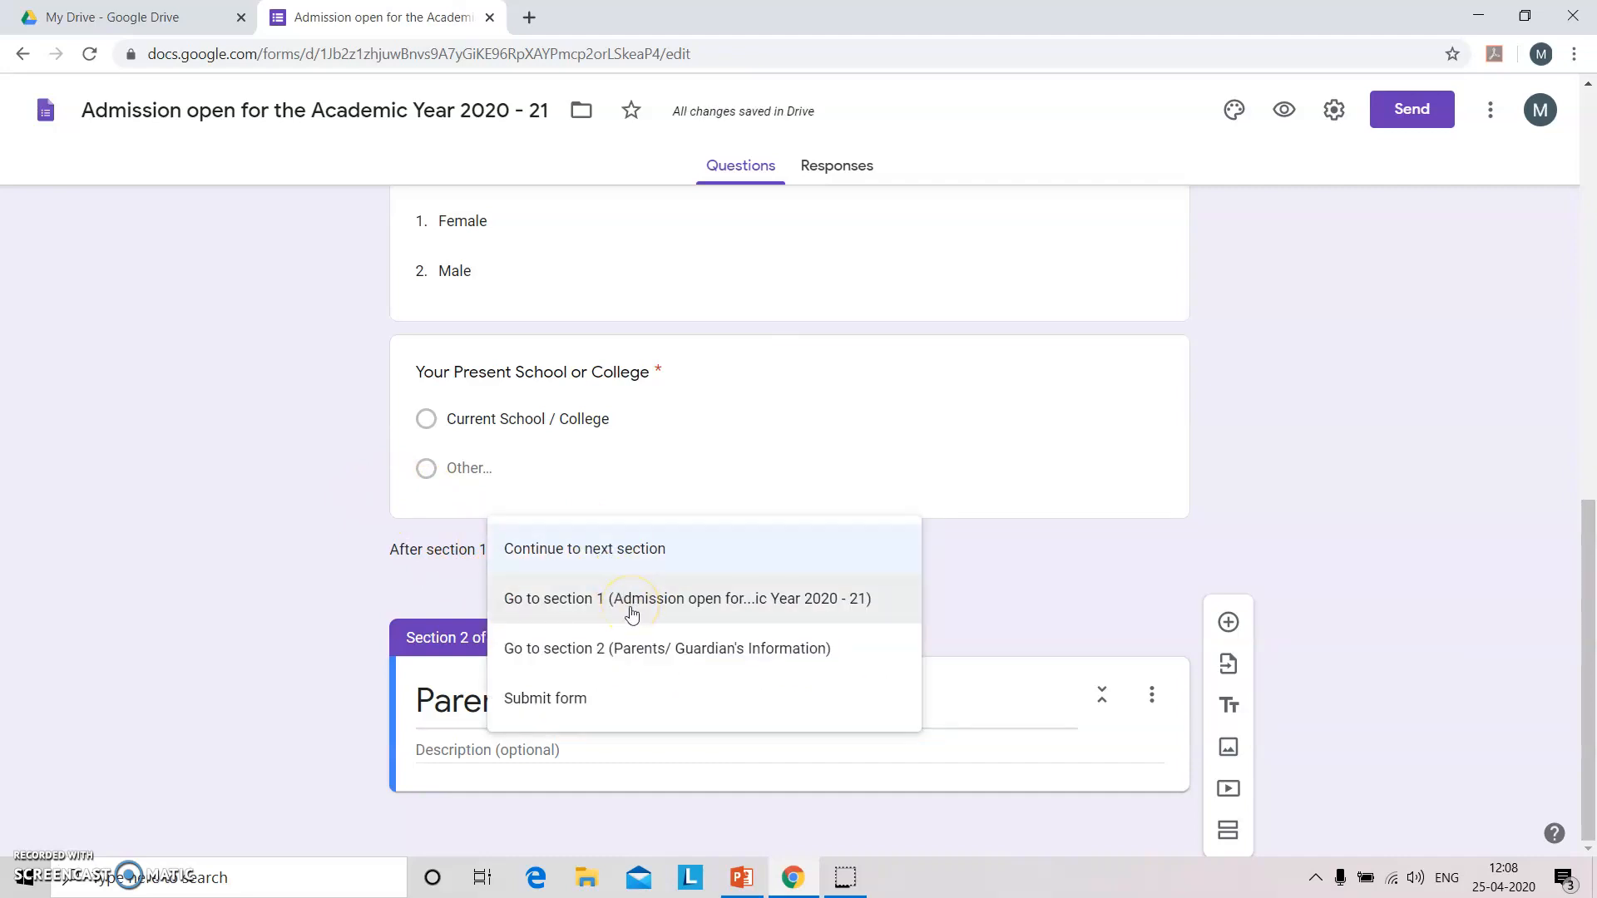
pyautogui.click(638, 657)
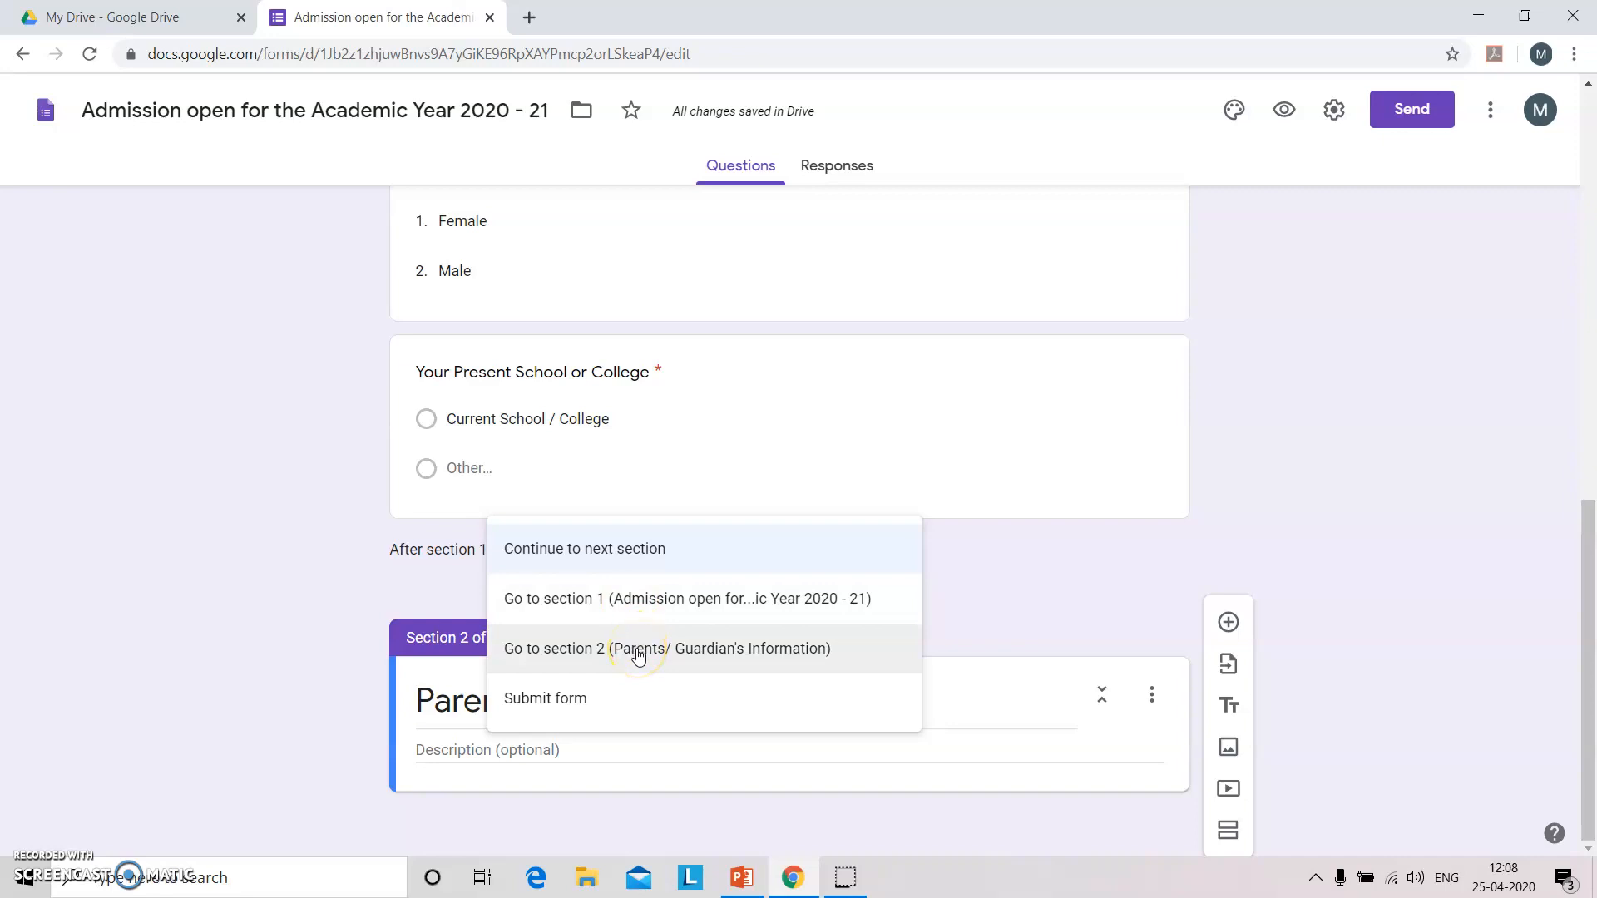
pyautogui.click(638, 656)
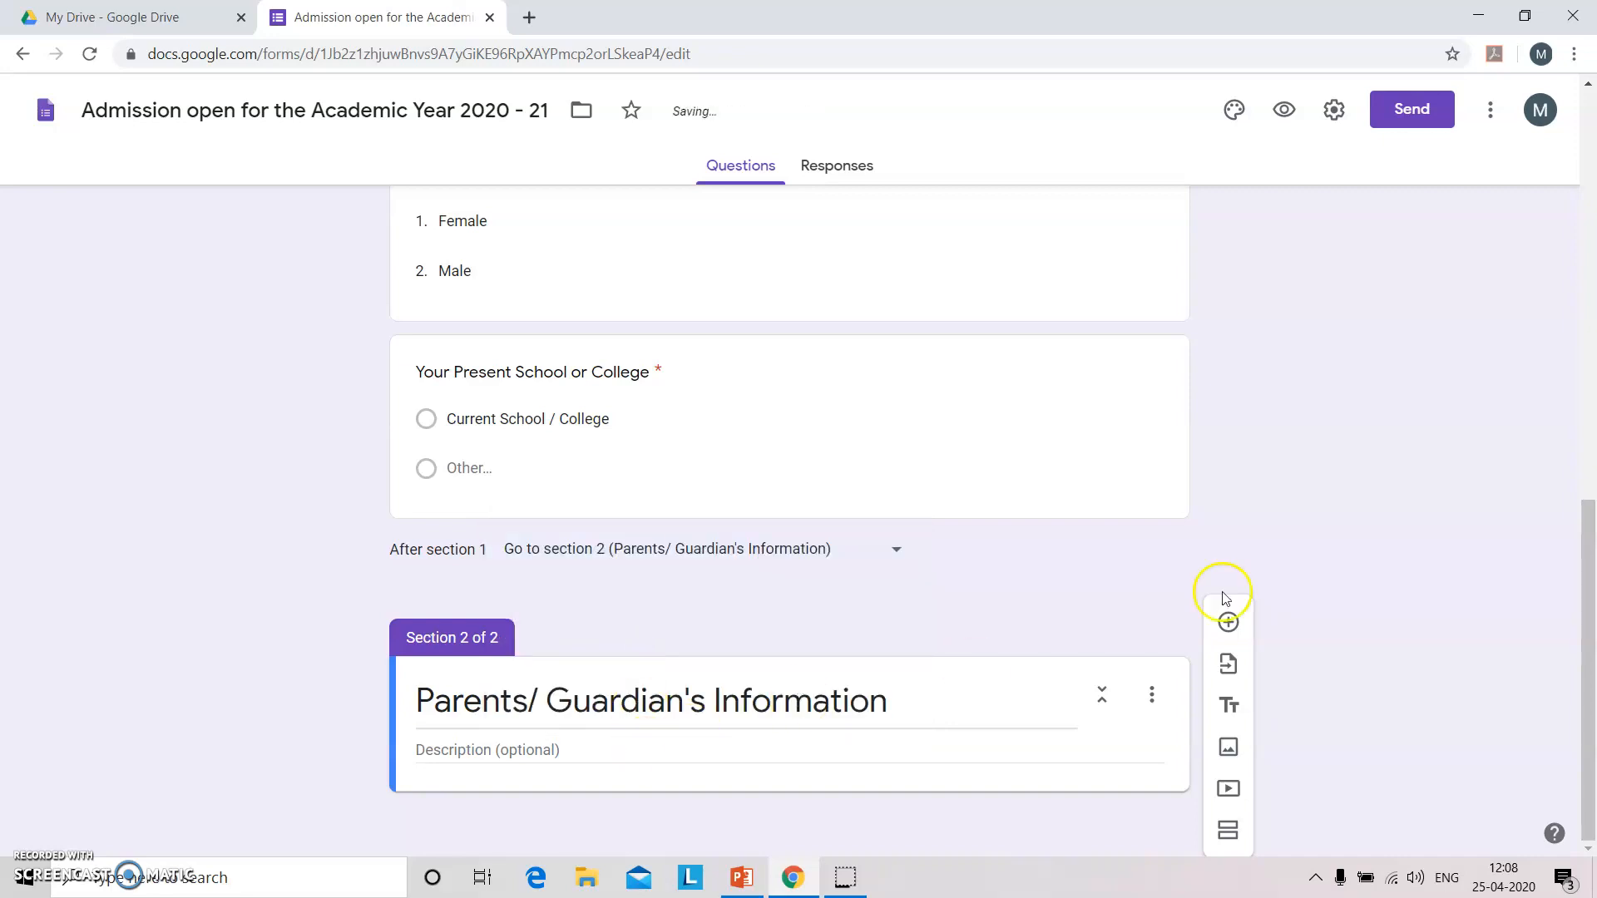
# Add a required 'Name of the Father/ Guardian' question to section 2.
pyautogui.click(1228, 622)
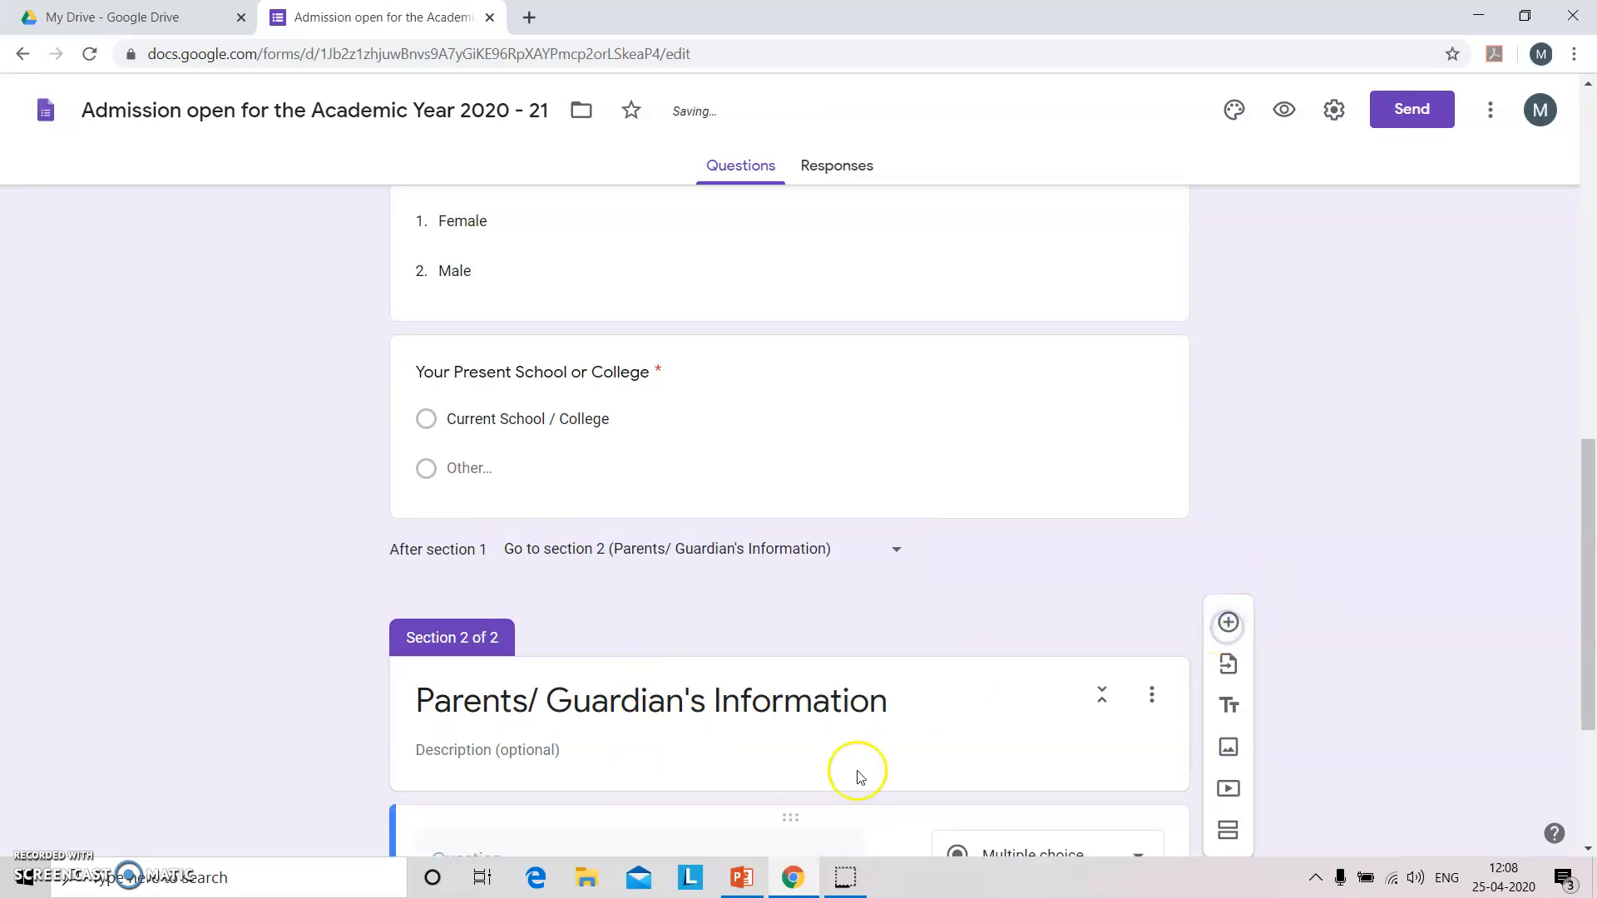
pyautogui.moveTo(1590, 532); pyautogui.dragTo(1591, 641)
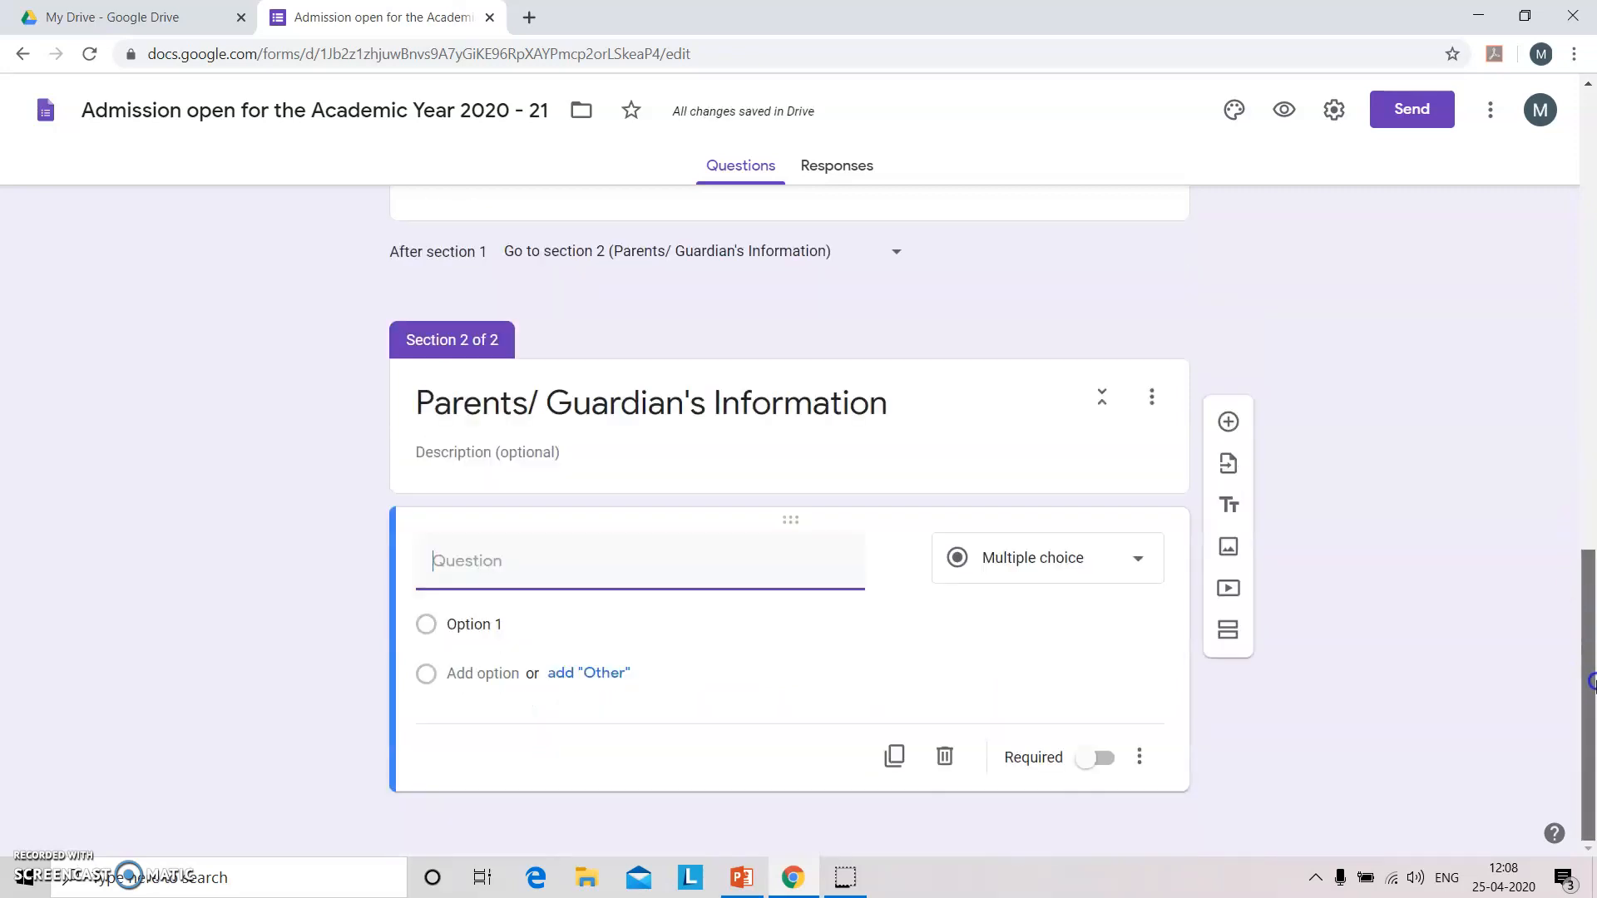
pyautogui.write('Name of the')
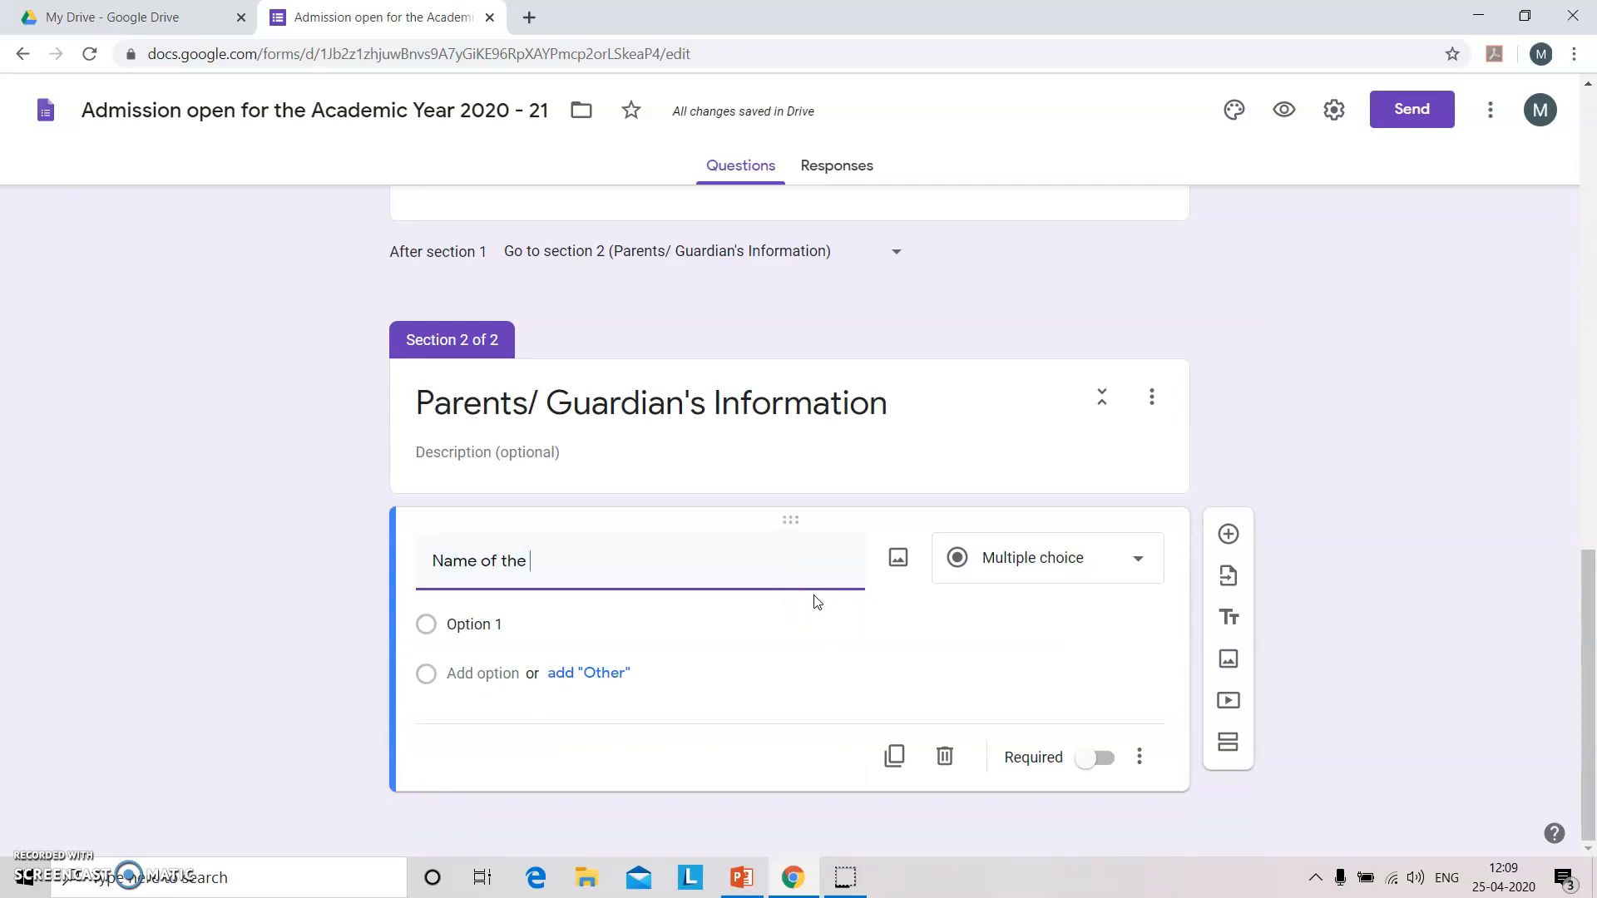
pyautogui.write(' Father')
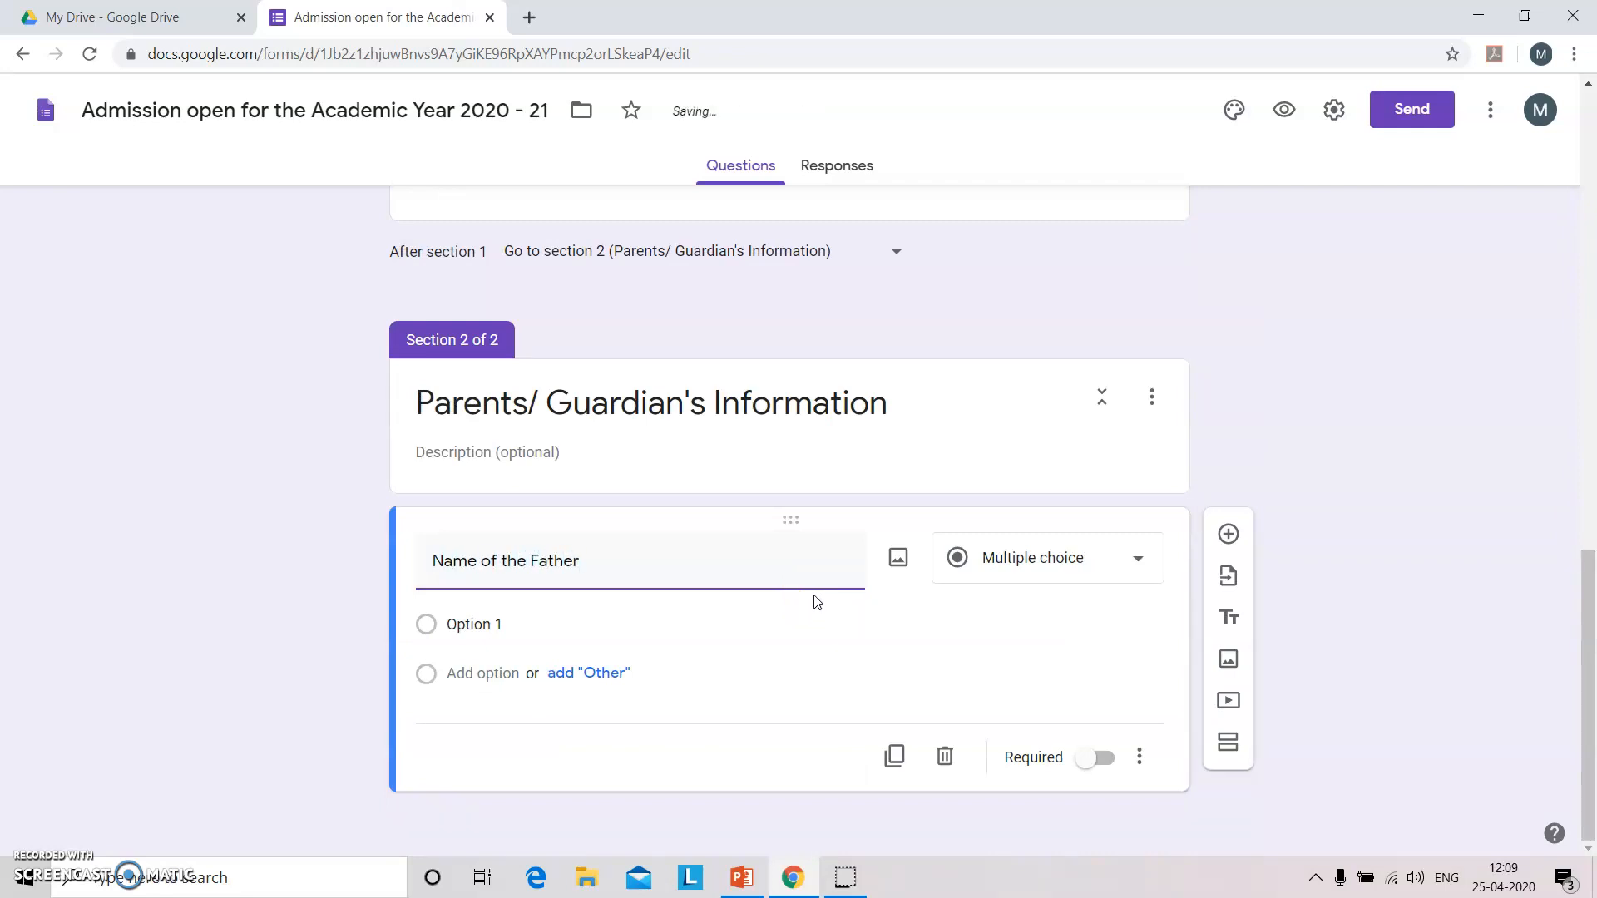
pyautogui.write('/ Guardian')
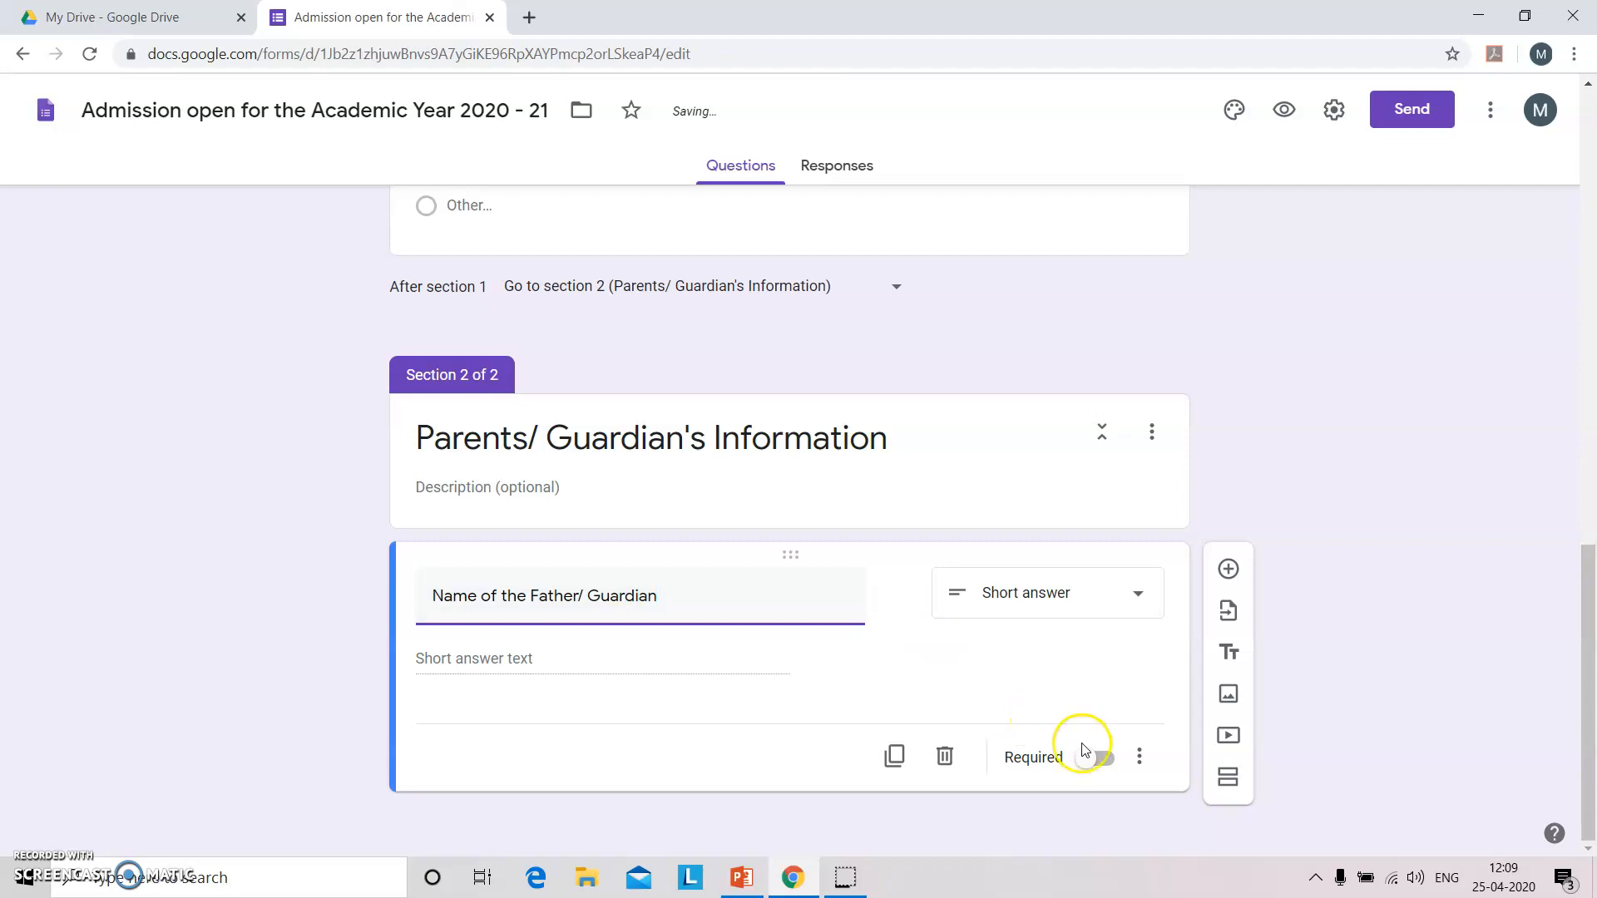
pyautogui.click(1108, 761)
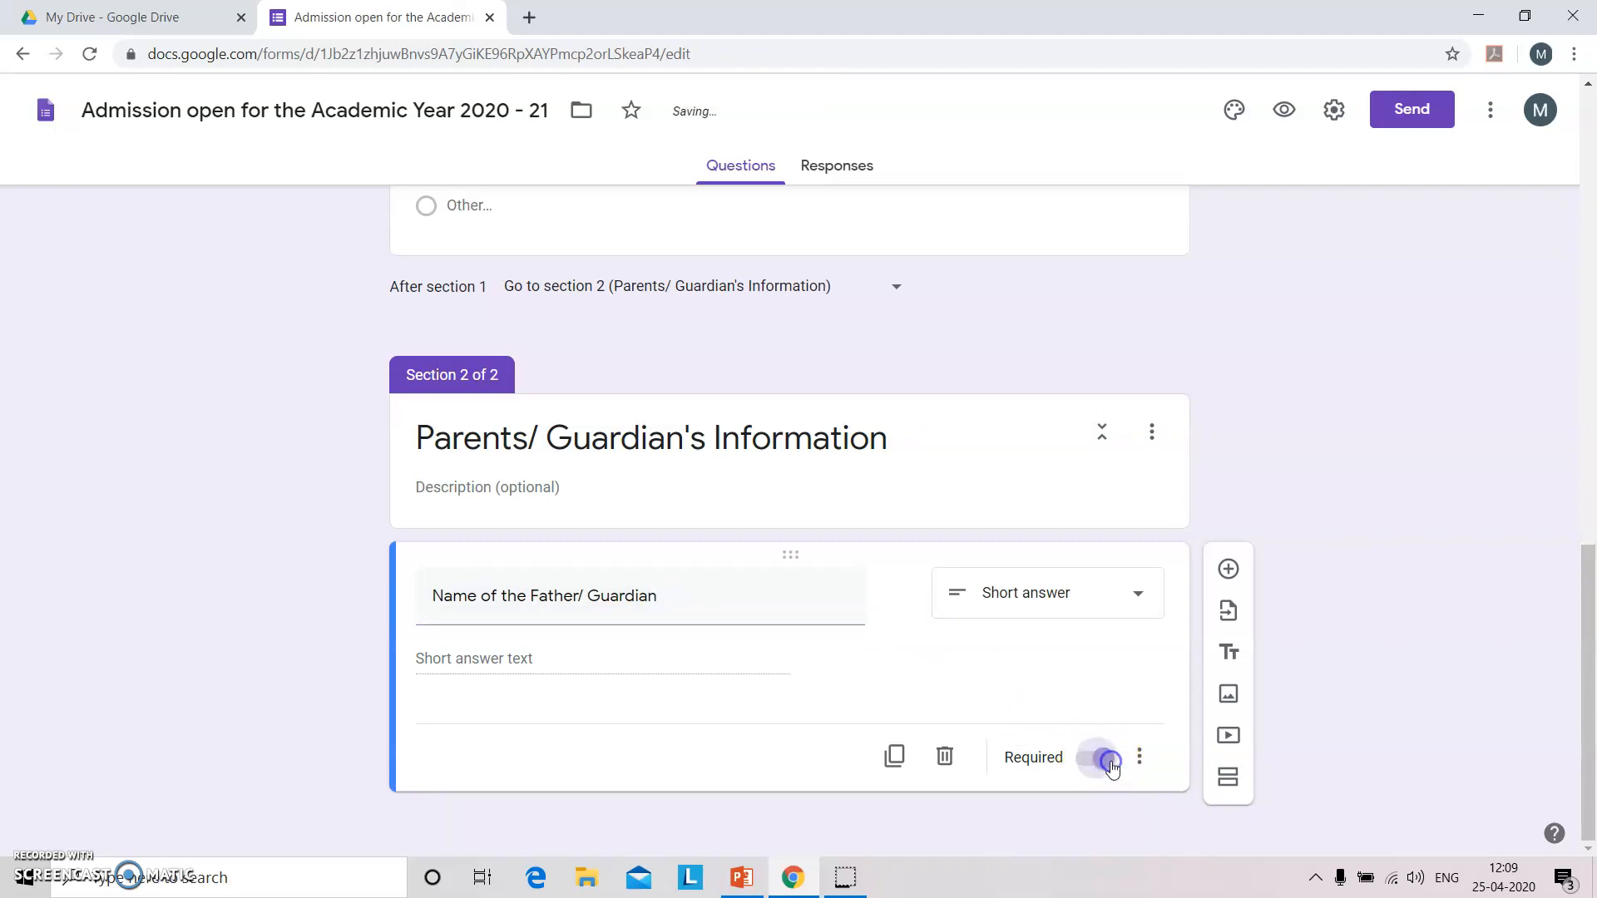
pyautogui.moveTo(1592, 665); pyautogui.dragTo(1486, 218)
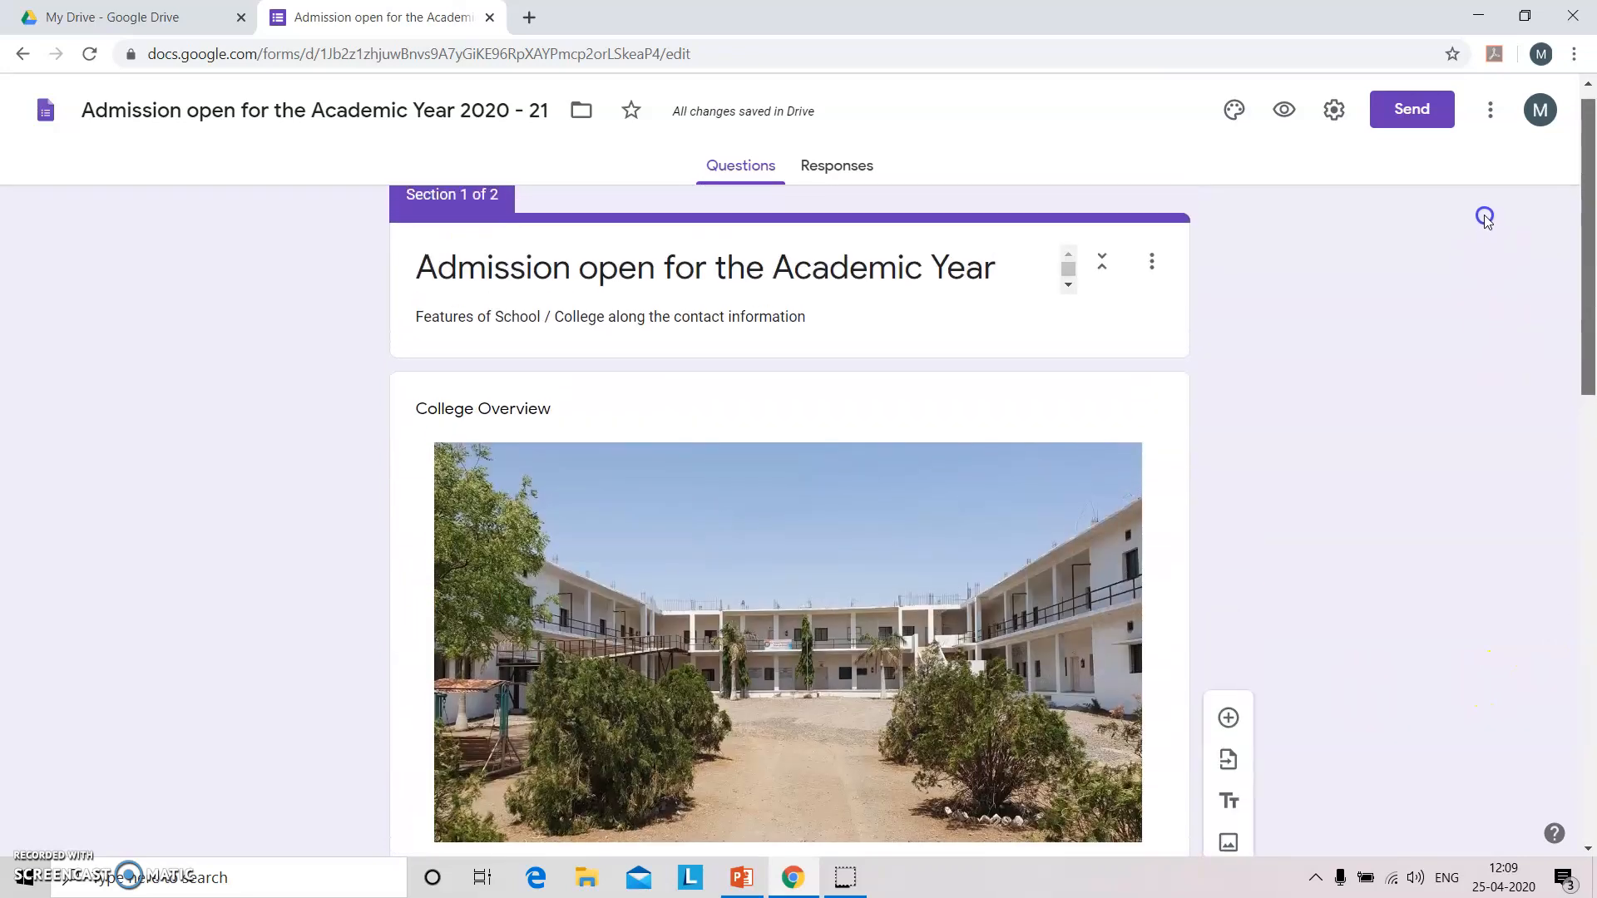
# In the form preview, enter a student name, Gender Male, and Other school 'K'.
pyautogui.click(1281, 113)
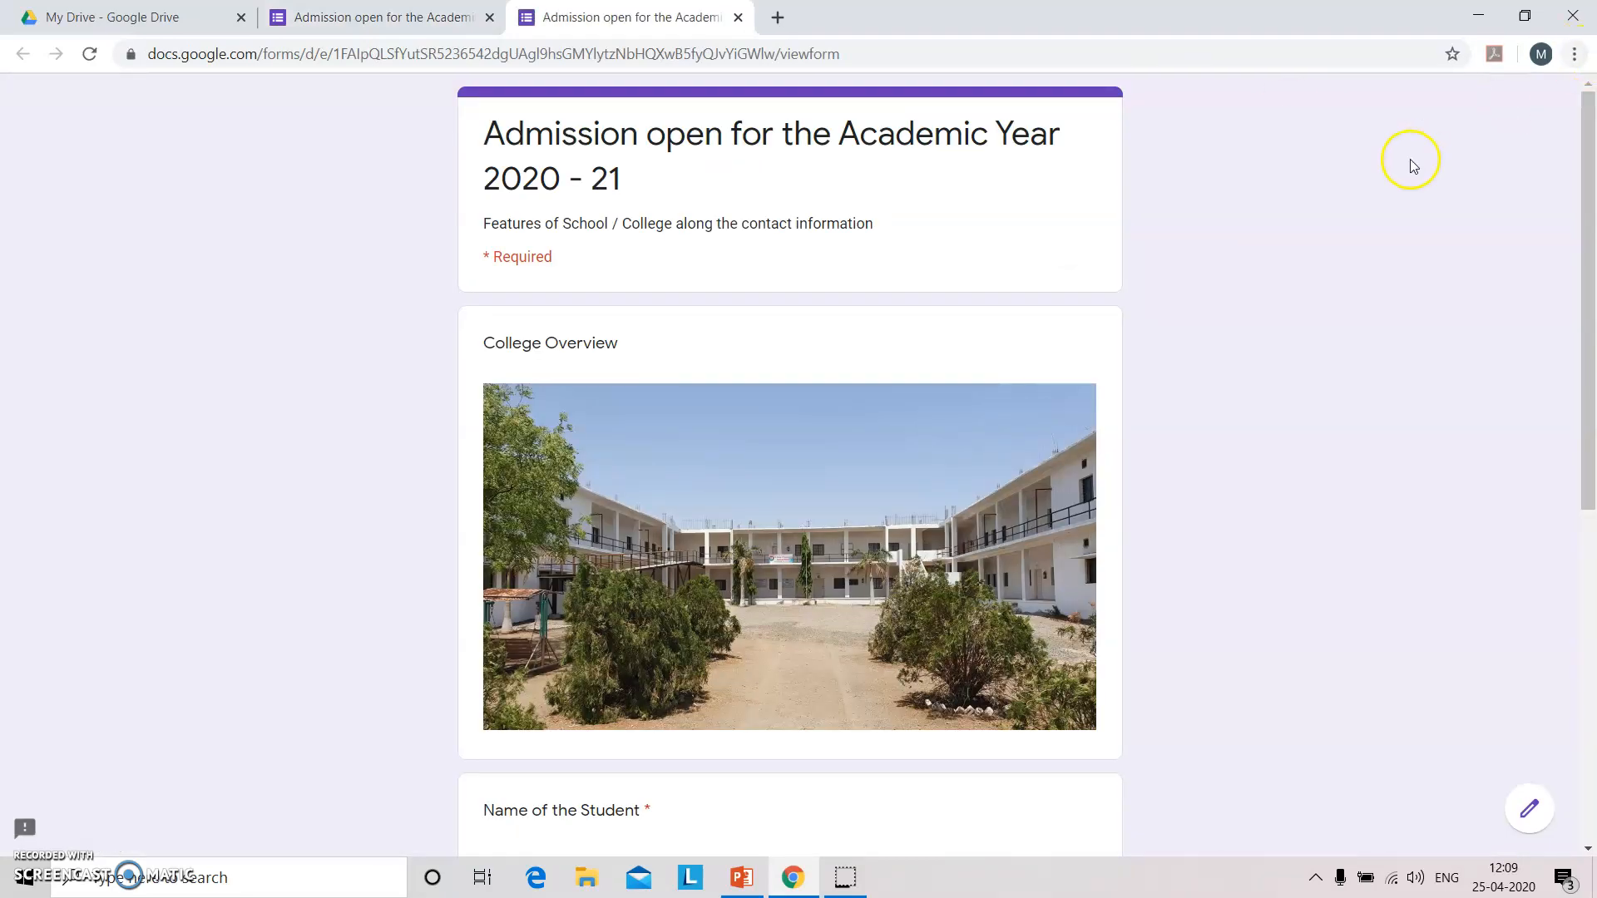
pyautogui.moveTo(1591, 131); pyautogui.dragTo(1584, 468)
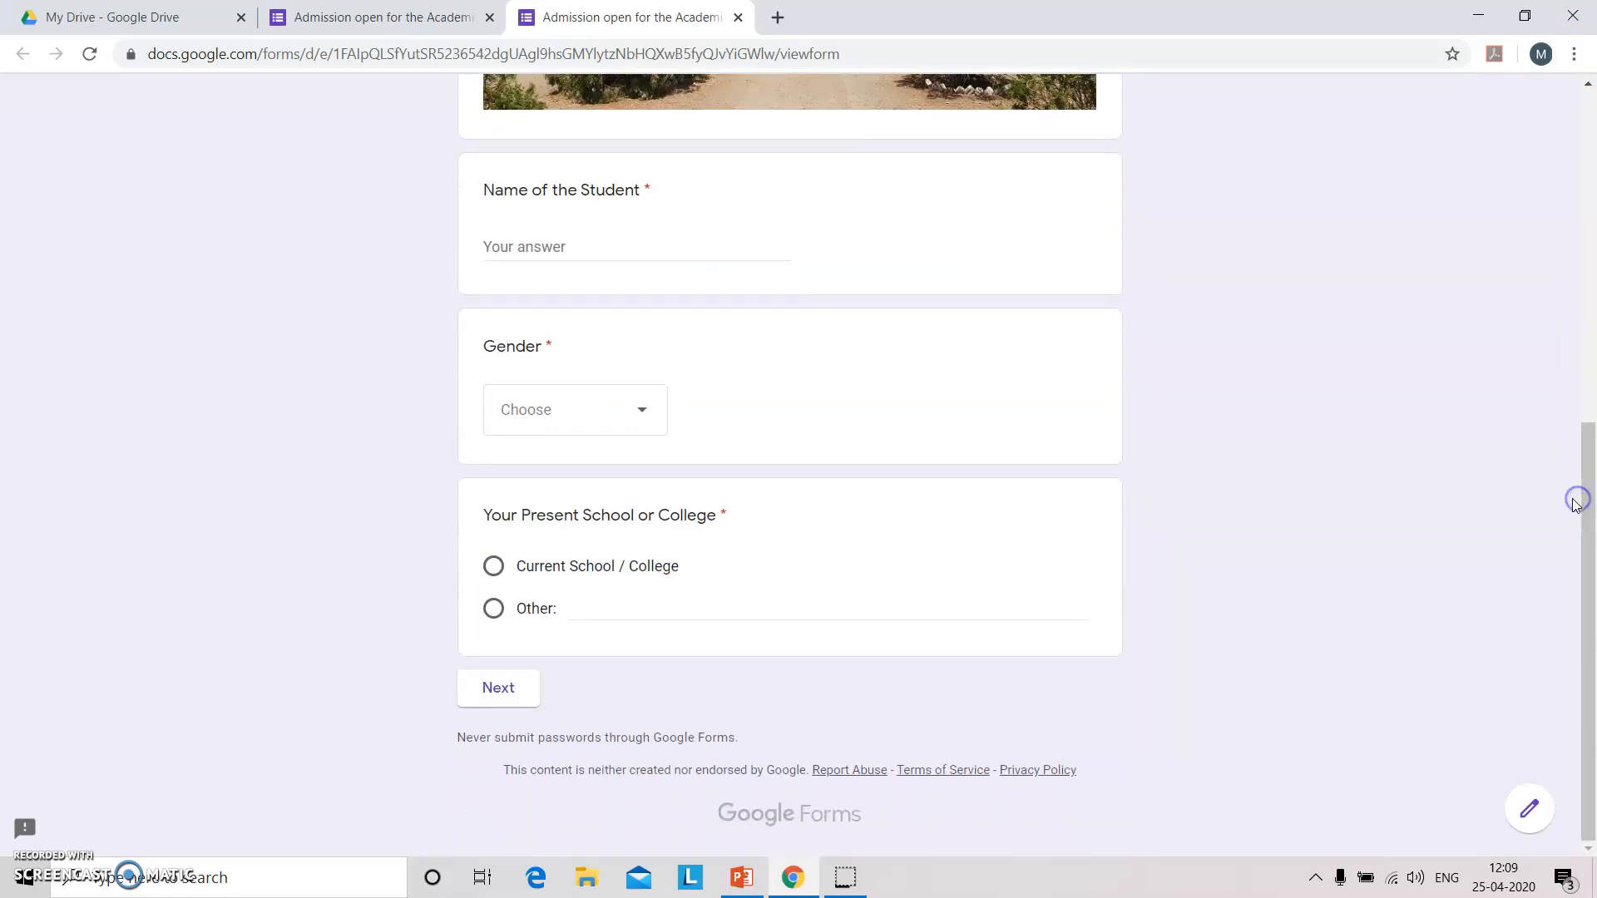
pyautogui.click(496, 249)
pyautogui.write('Hit')
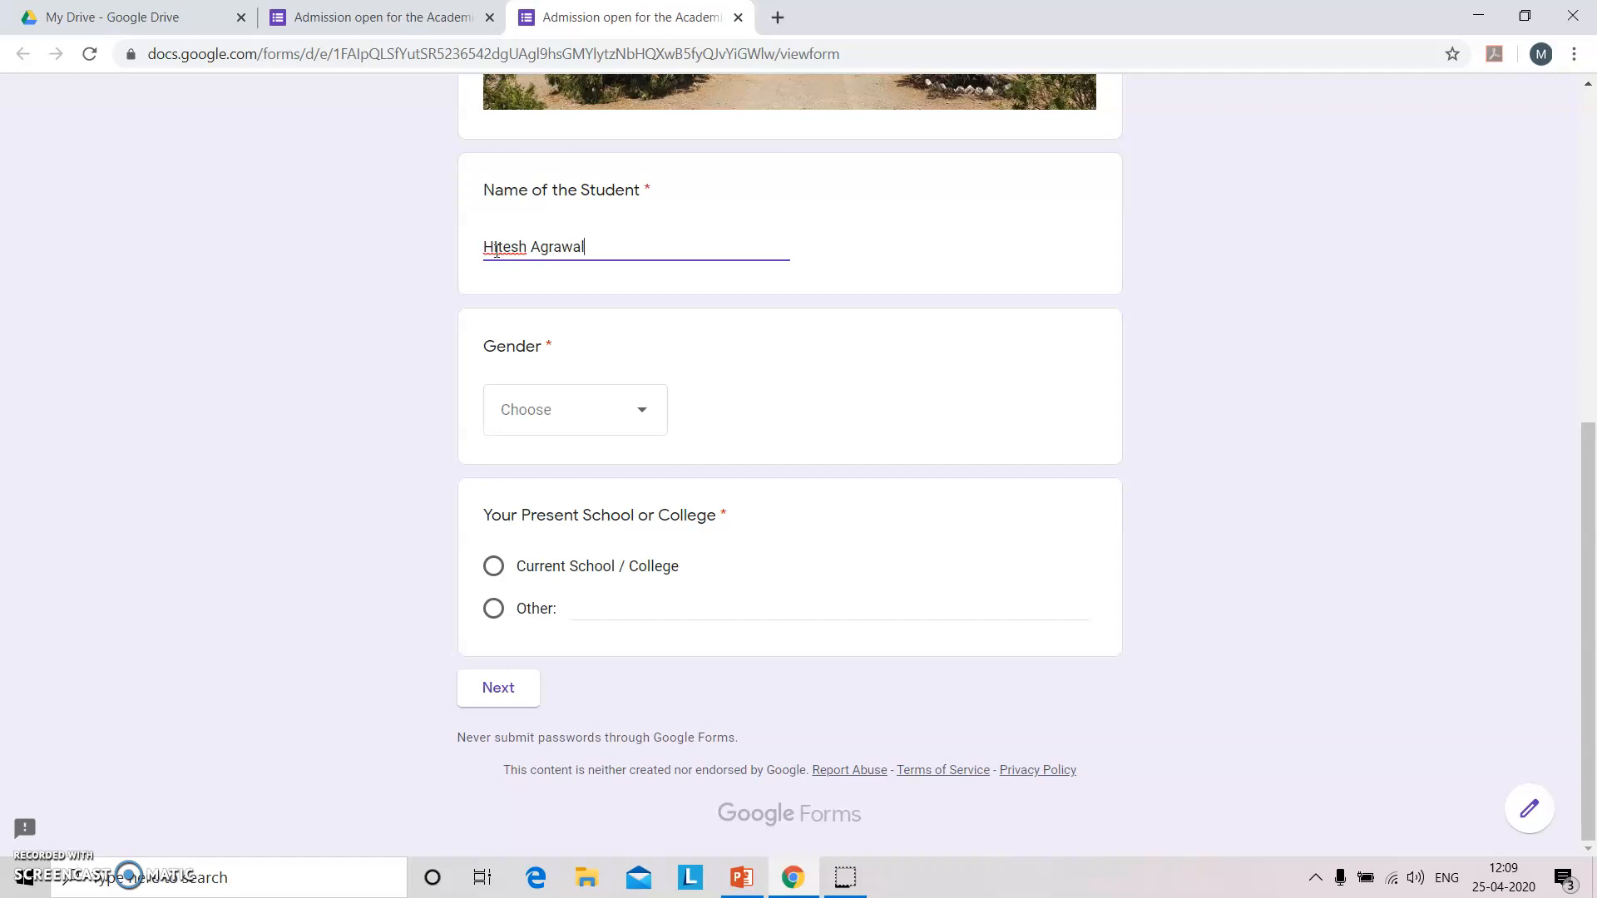
pyautogui.click(625, 413)
pyautogui.click(563, 522)
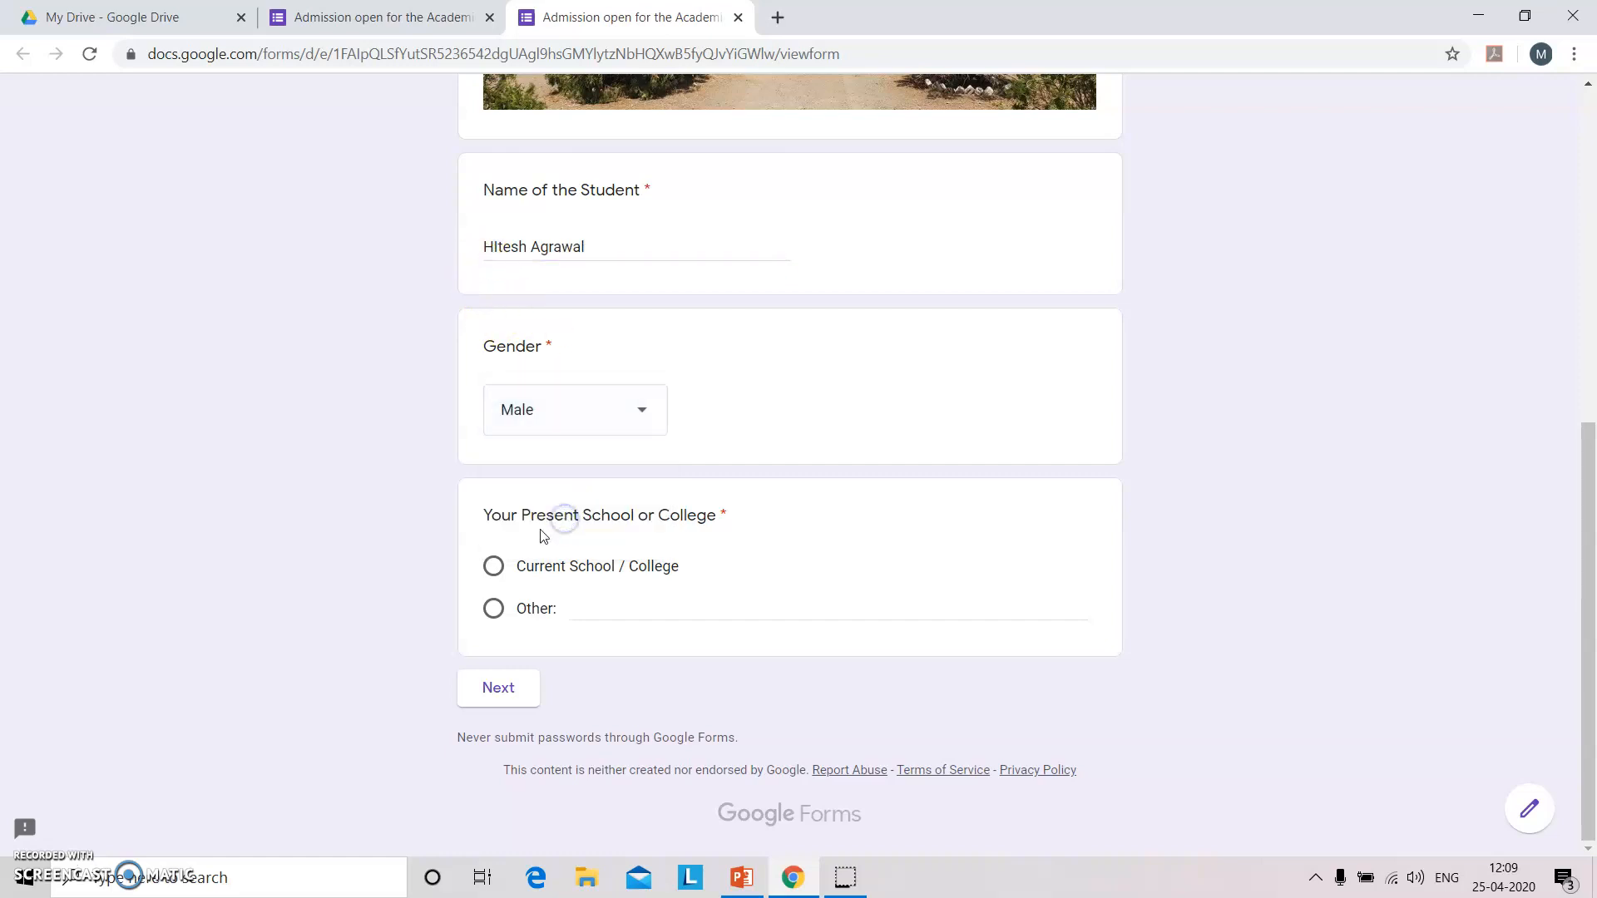
pyautogui.click(494, 609)
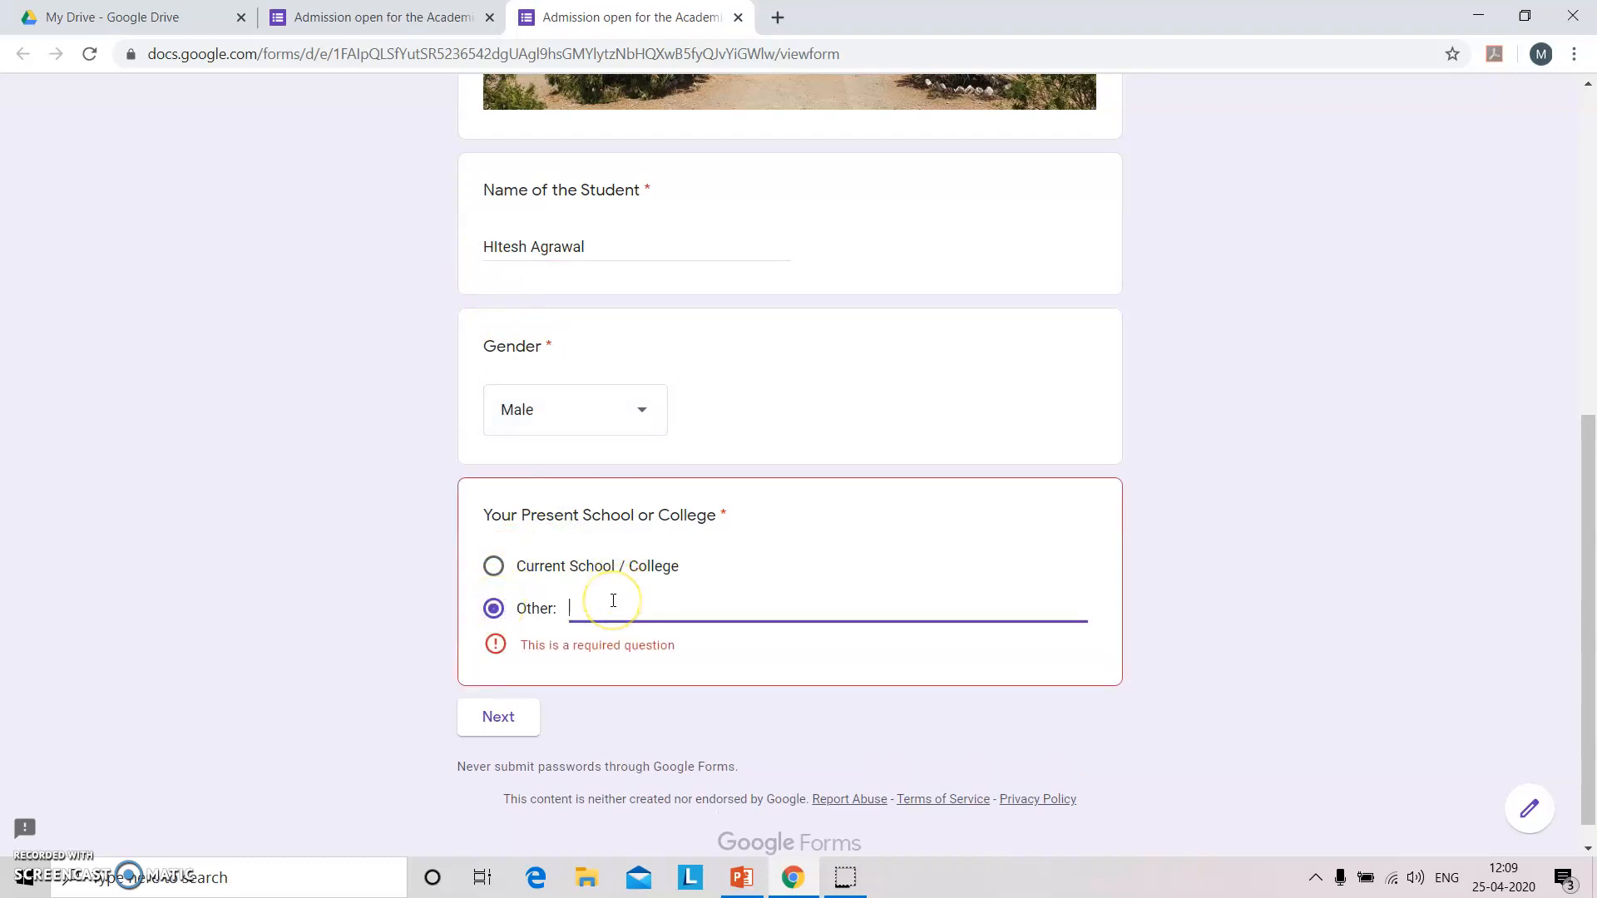
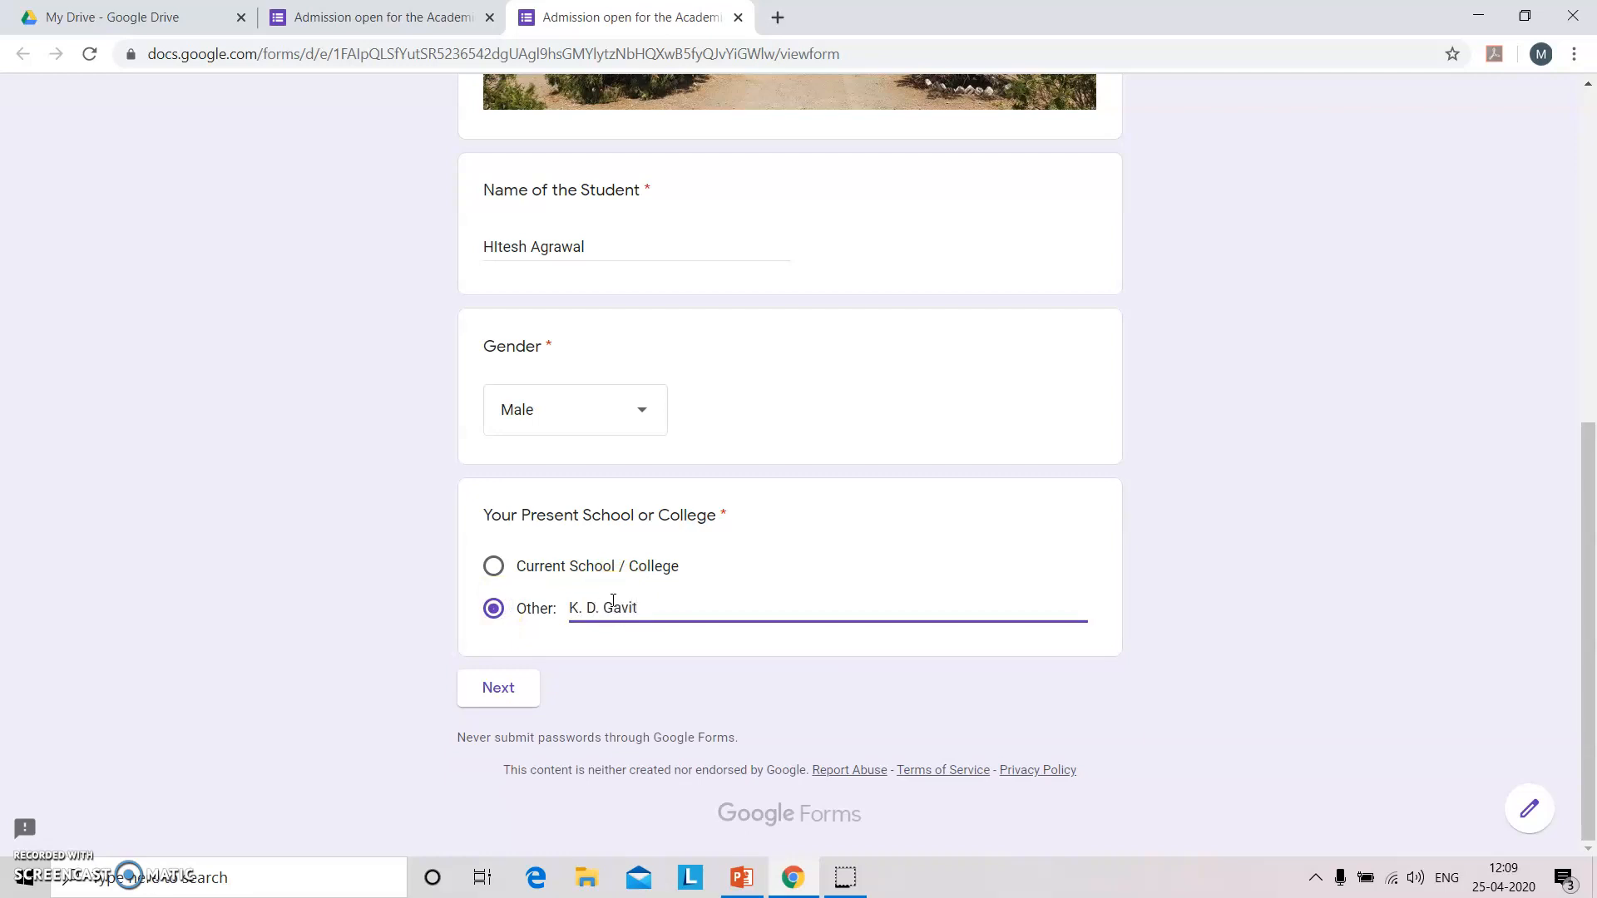
# On the Parents/ Guardian's Information section, enter the father's name, submit, and return to the editor.
pyautogui.click(490, 697)
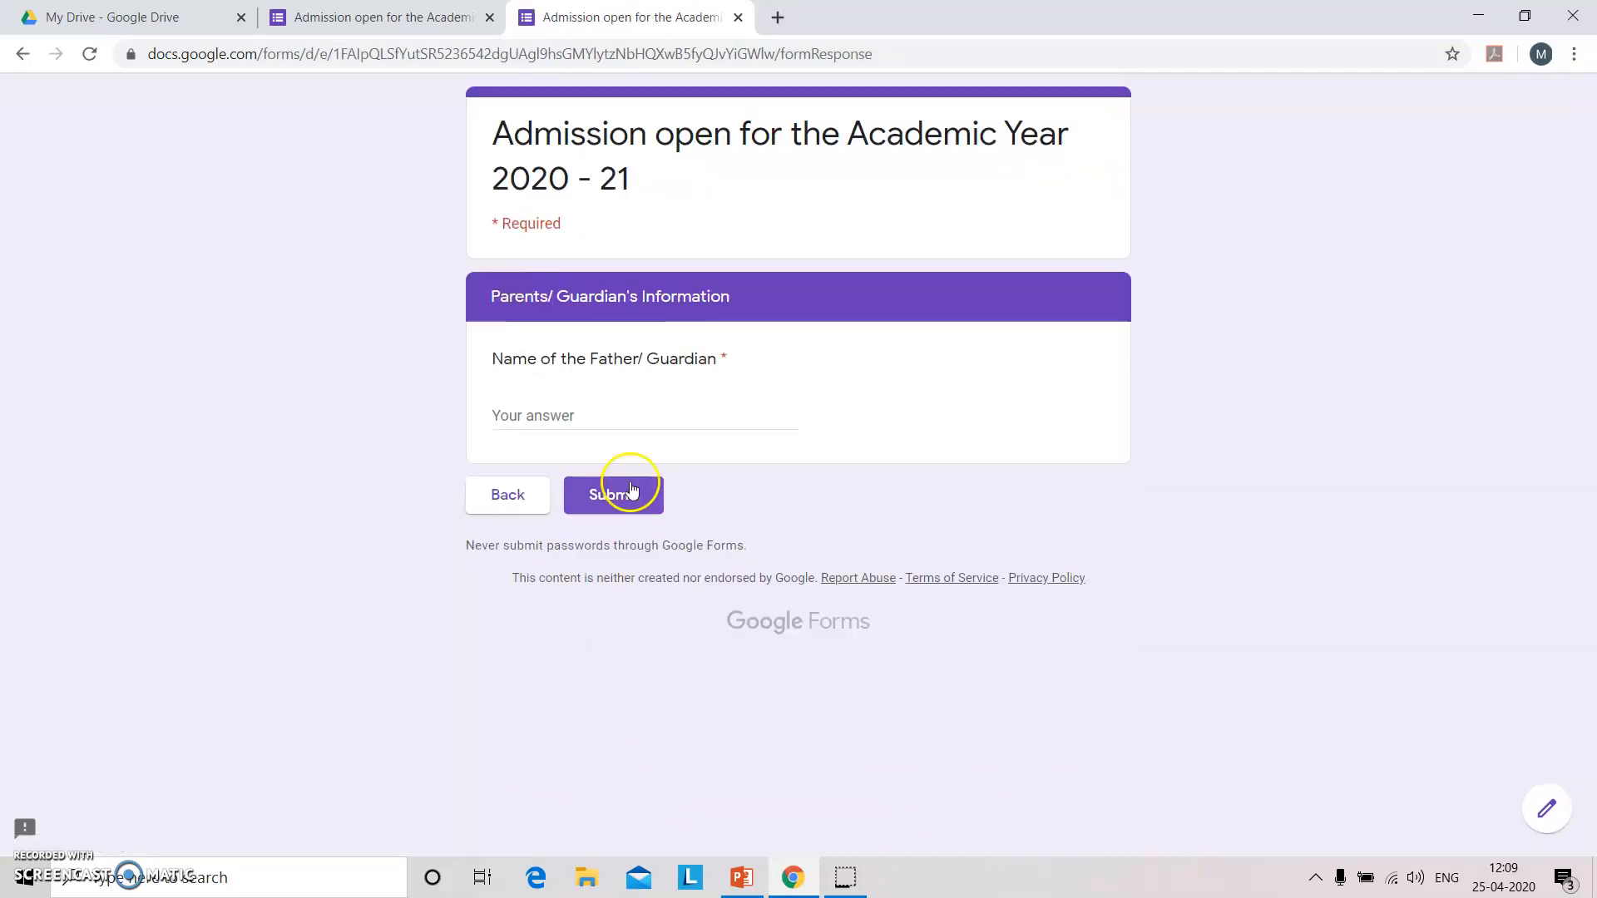
pyautogui.click(666, 416)
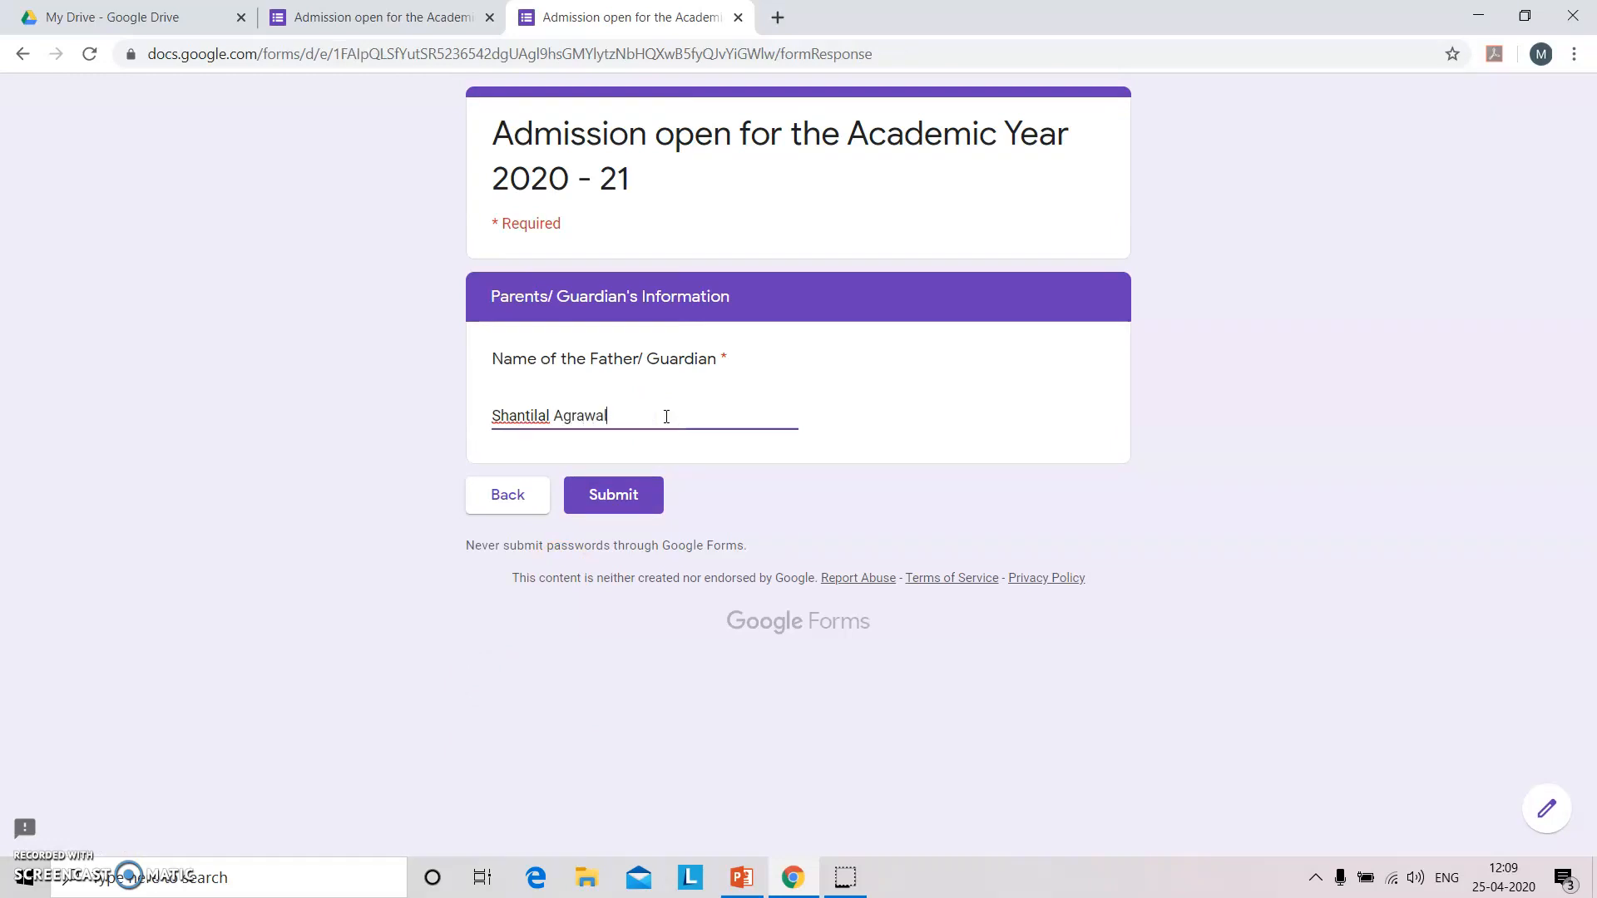
pyautogui.click(629, 494)
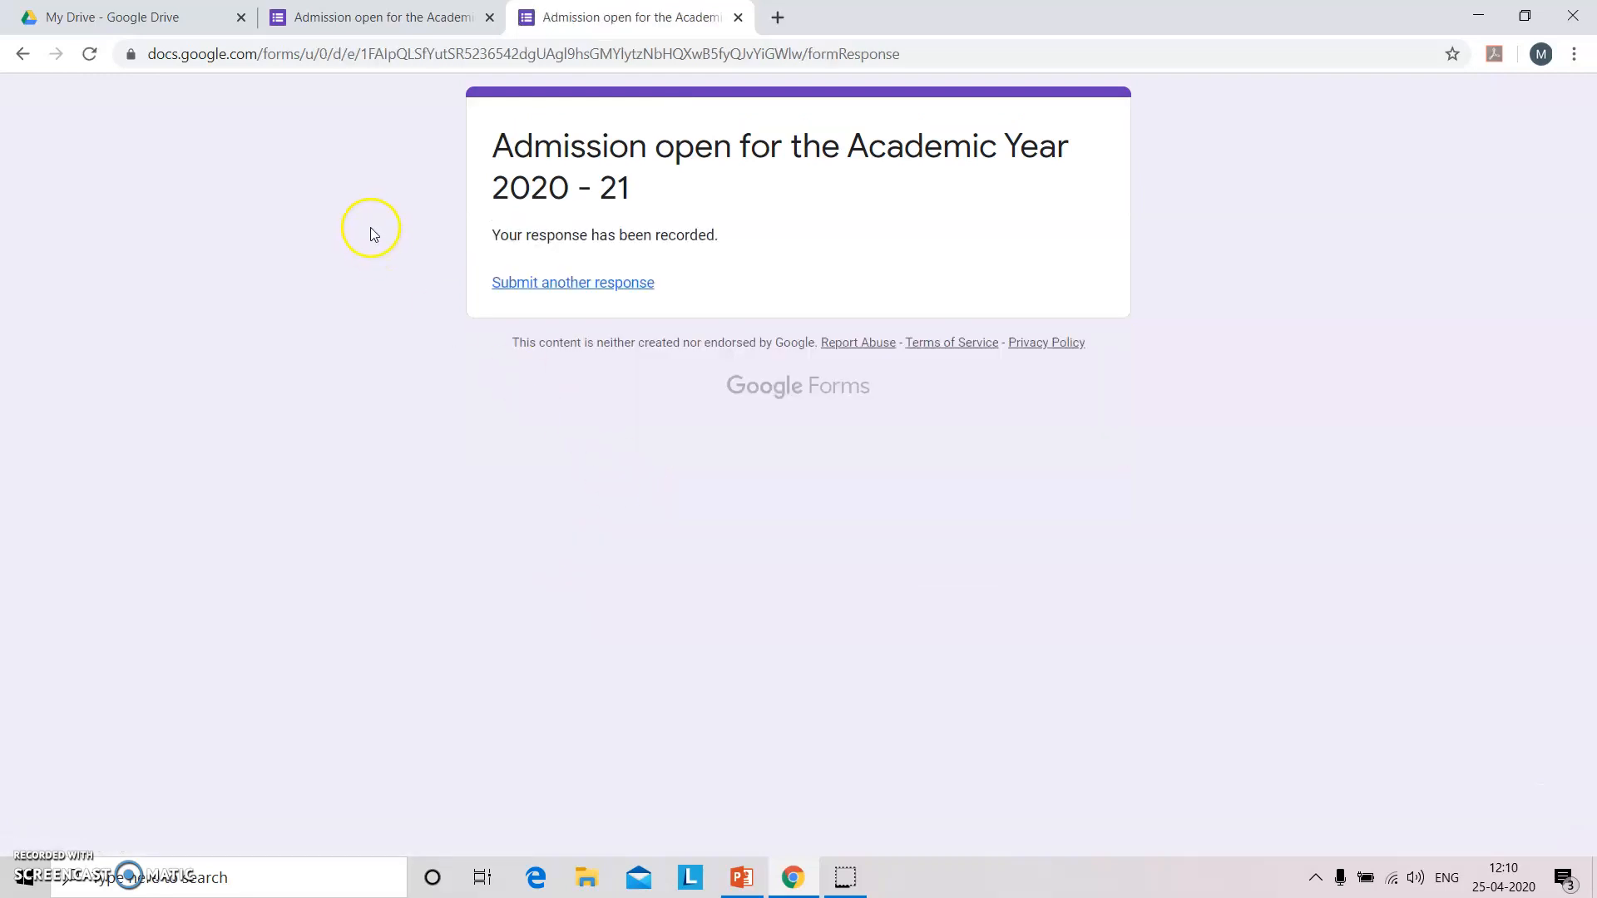
pyautogui.click(383, 17)
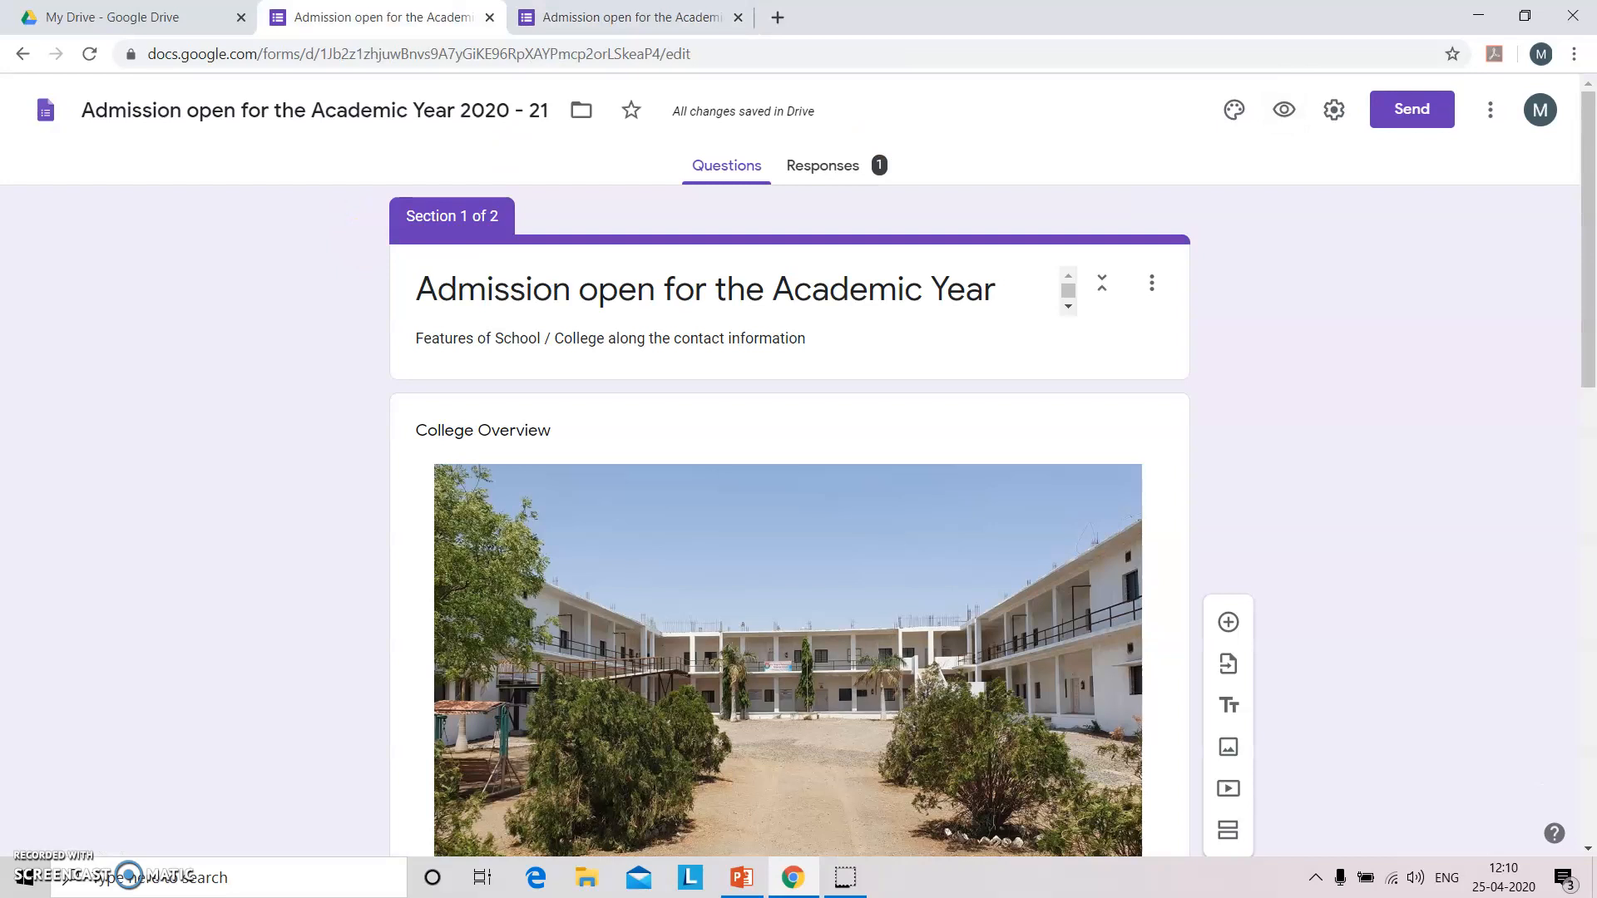
# On the Responses tab, link responses to a newly created spreadsheet instead of an existing one.
pyautogui.click(828, 166)
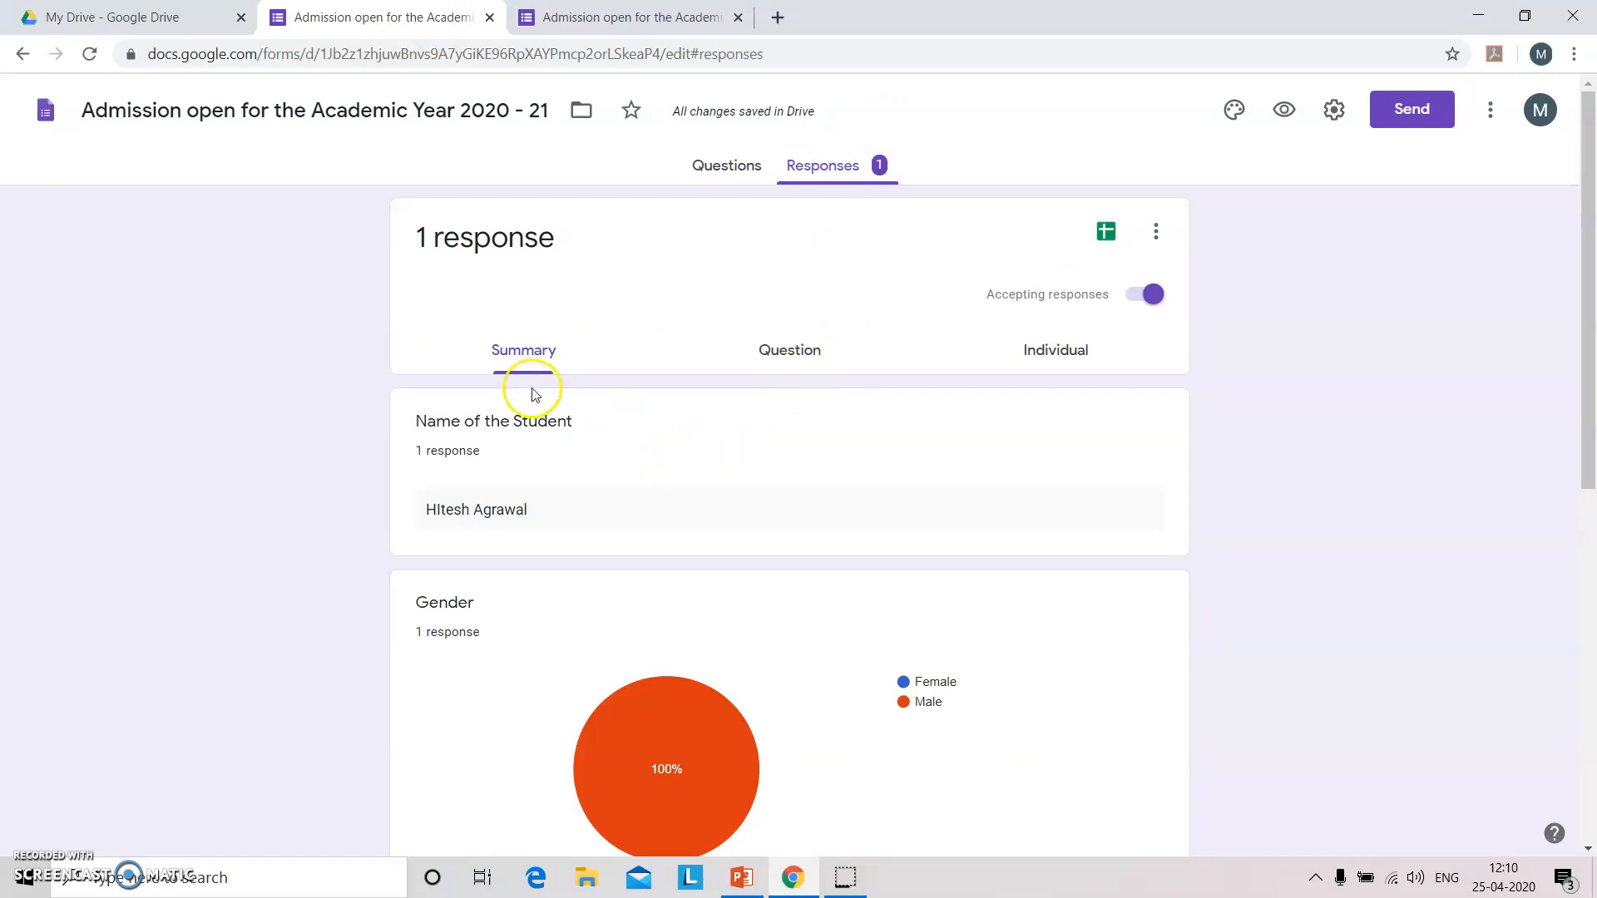
pyautogui.click(1105, 235)
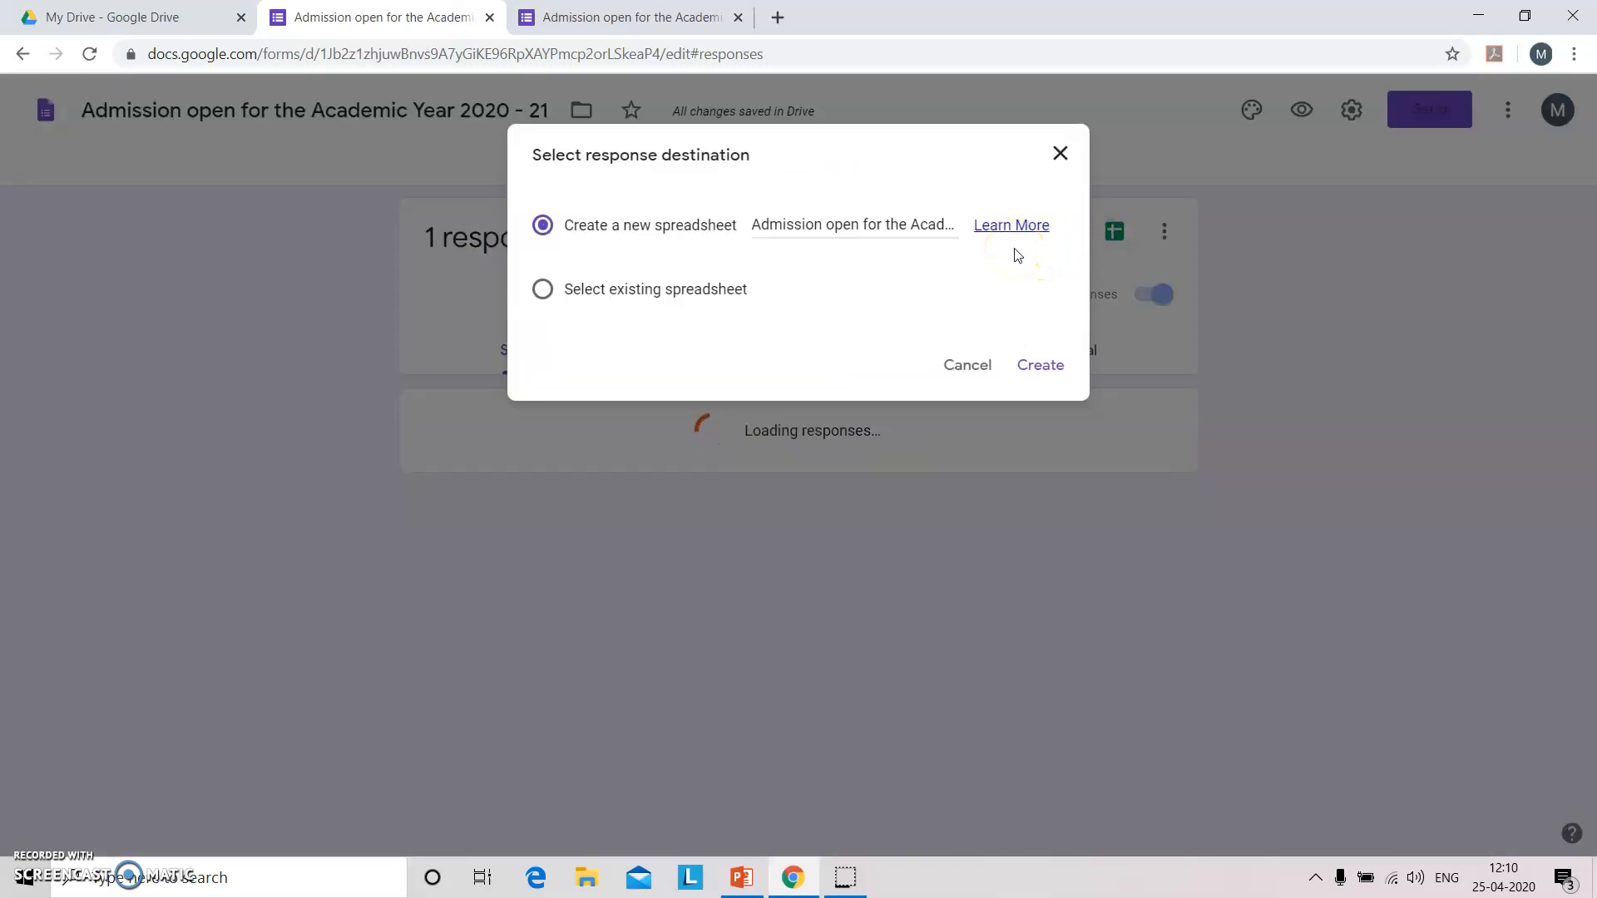
pyautogui.click(713, 291)
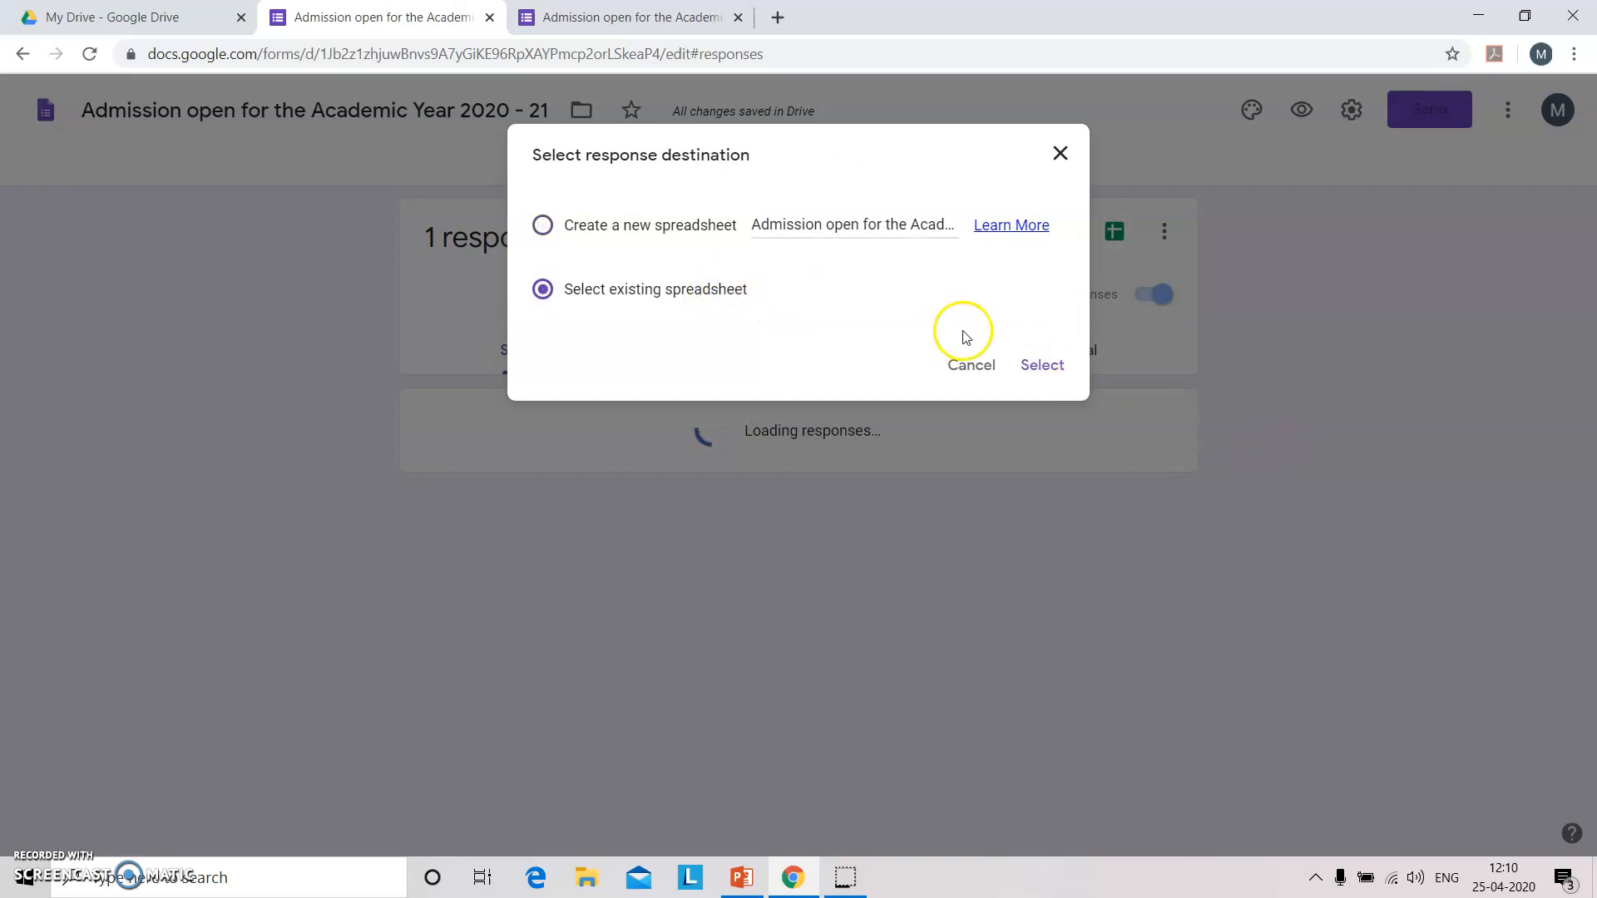
pyautogui.click(1039, 364)
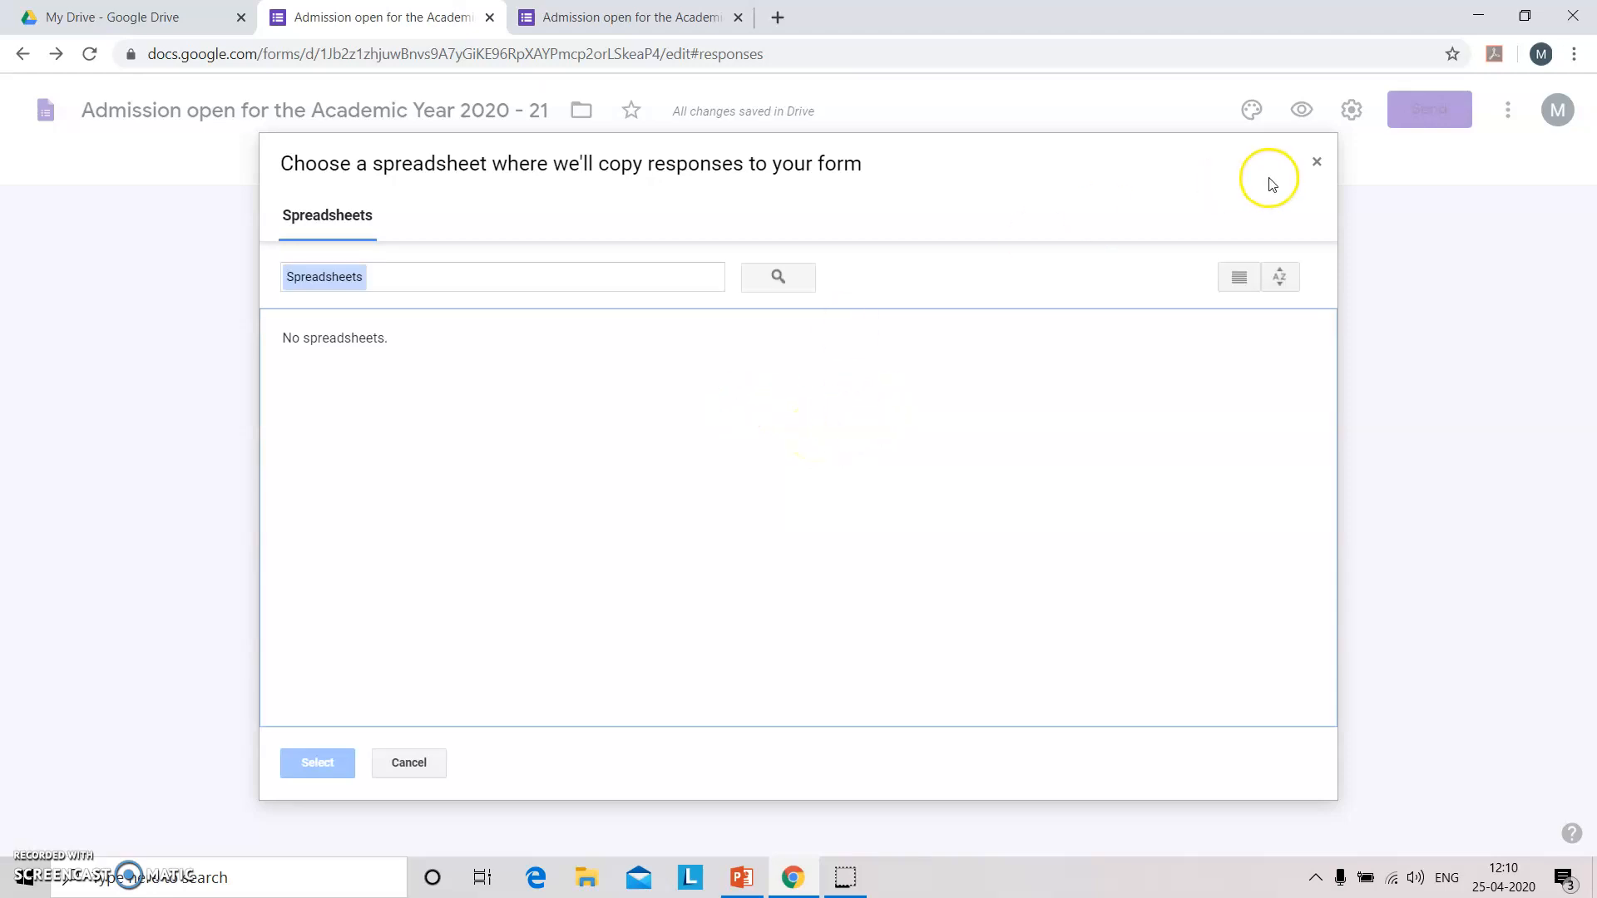
pyautogui.click(1316, 161)
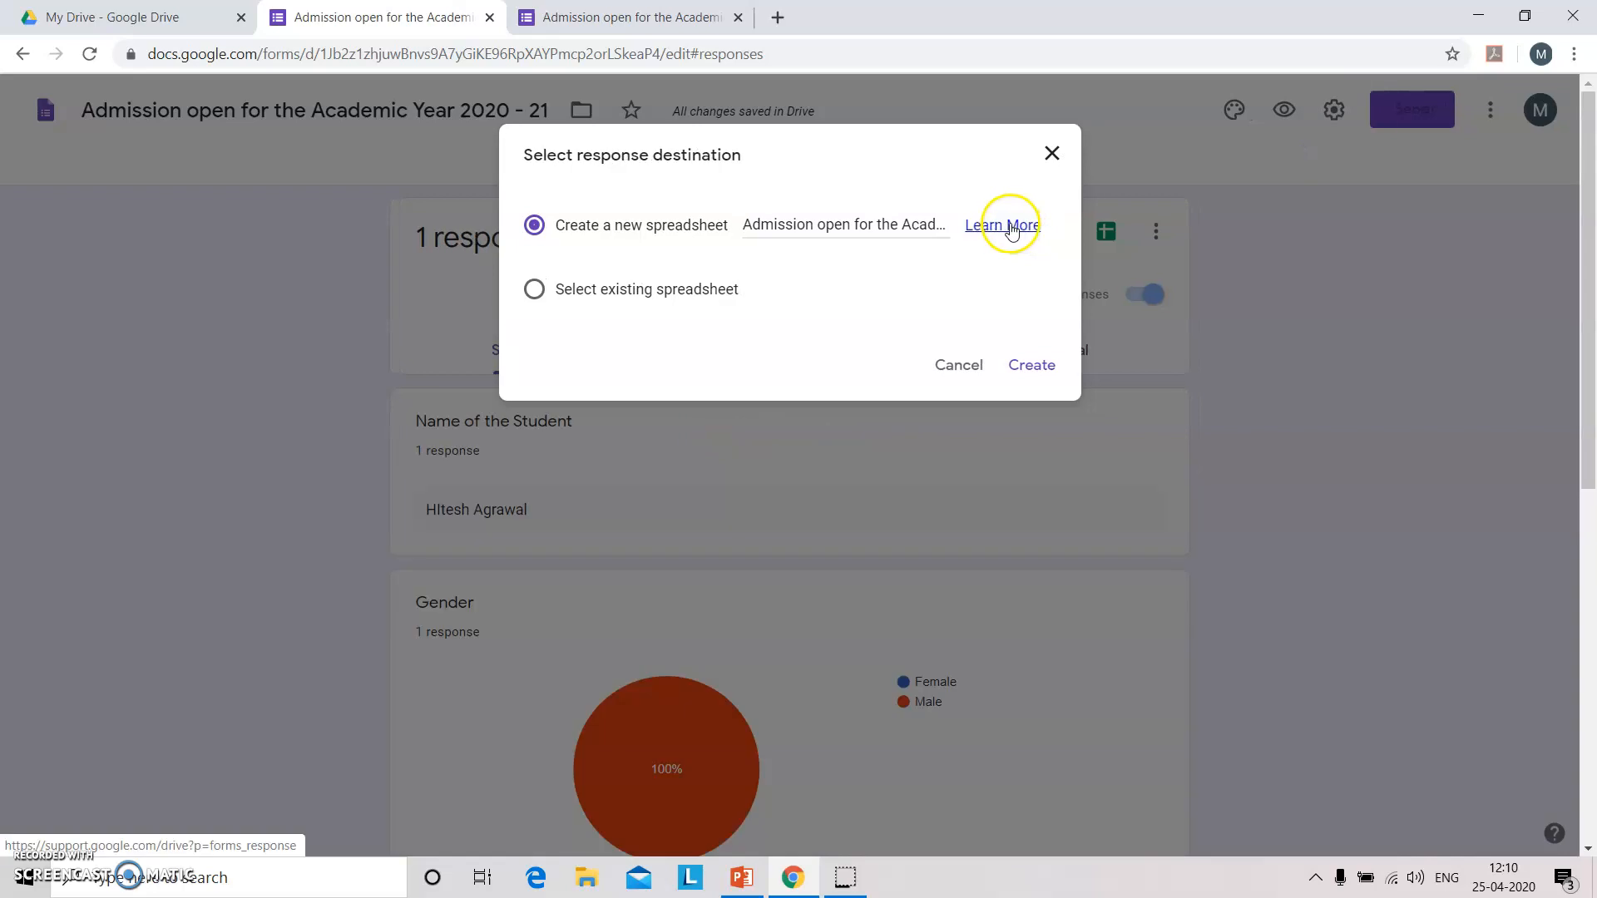
pyautogui.click(1039, 368)
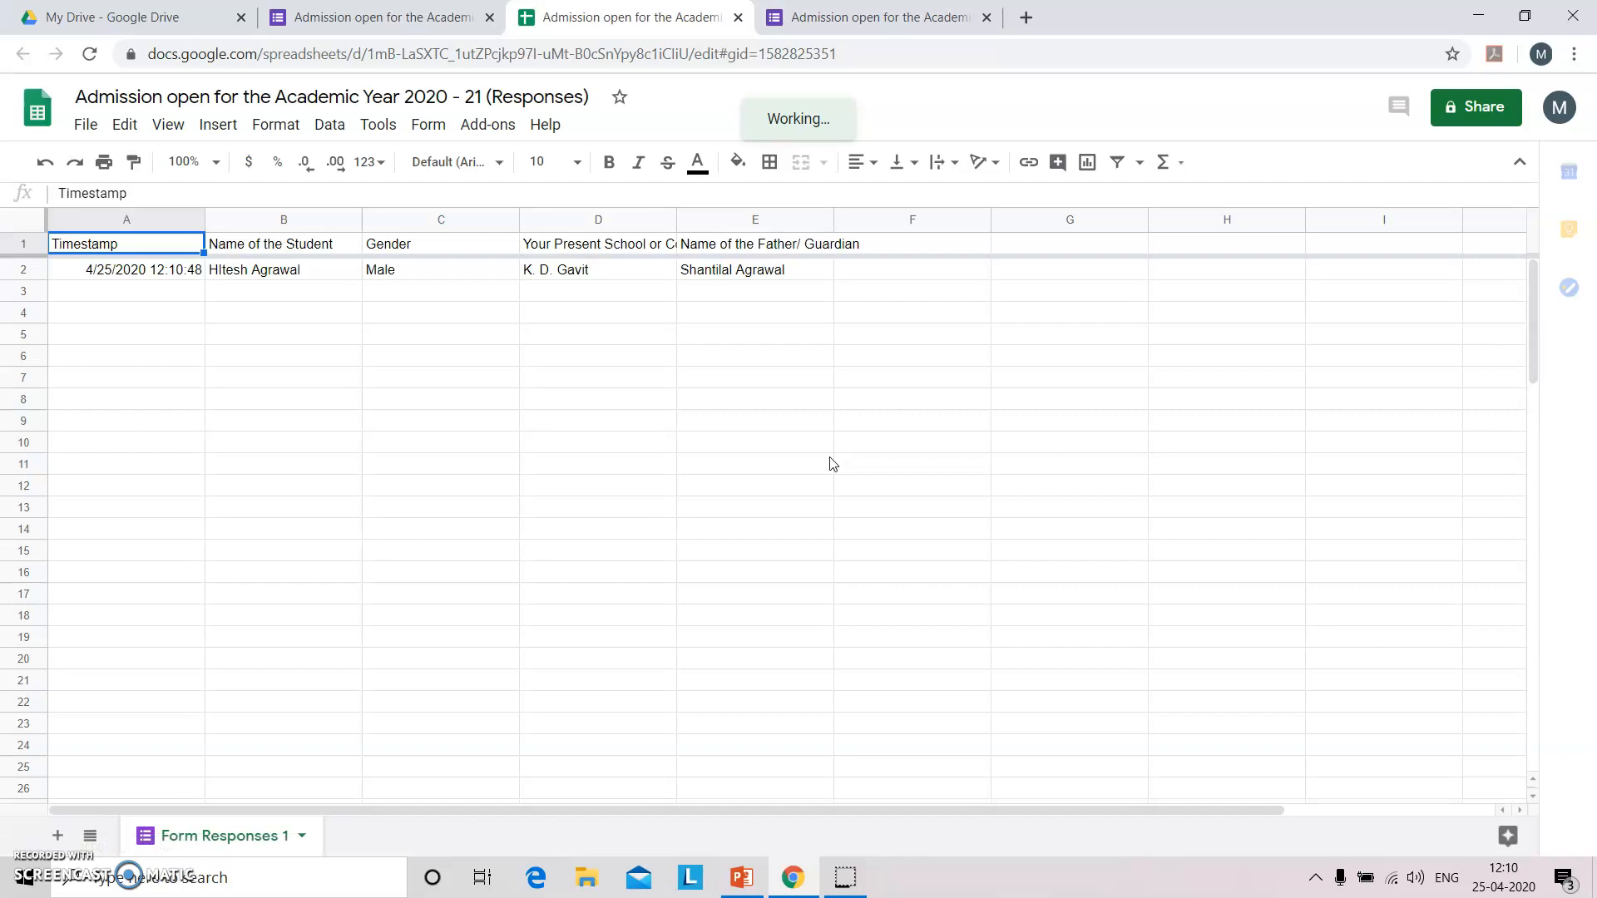
# Open the linked responses spreadsheet and dismiss the cell edit history tip.
pyautogui.click(754, 880)
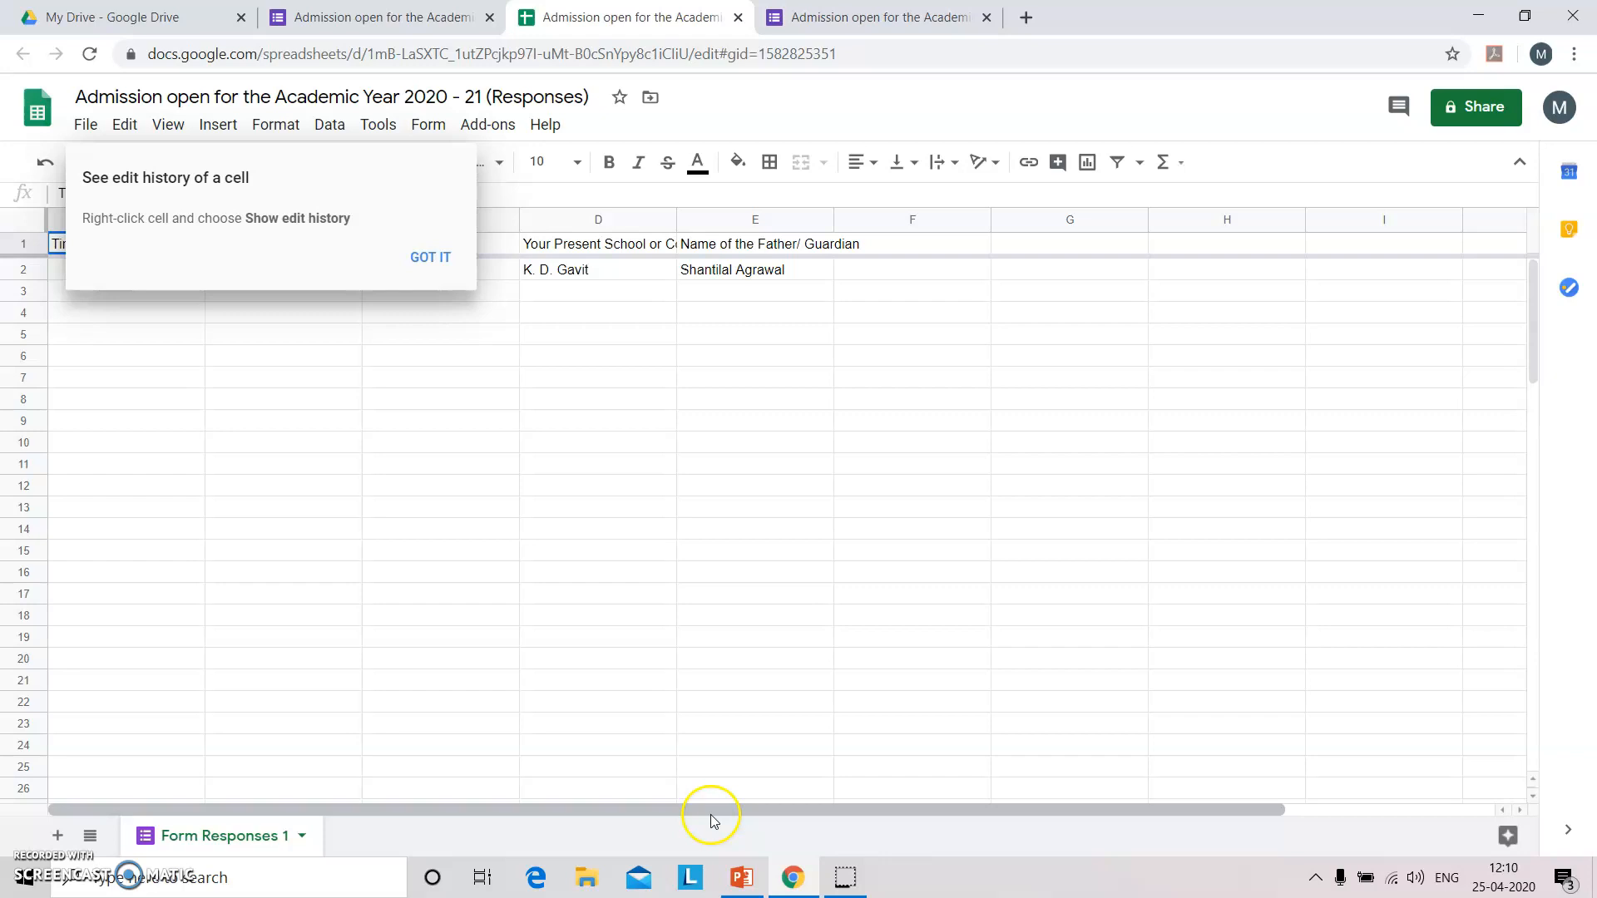
pyautogui.click(422, 259)
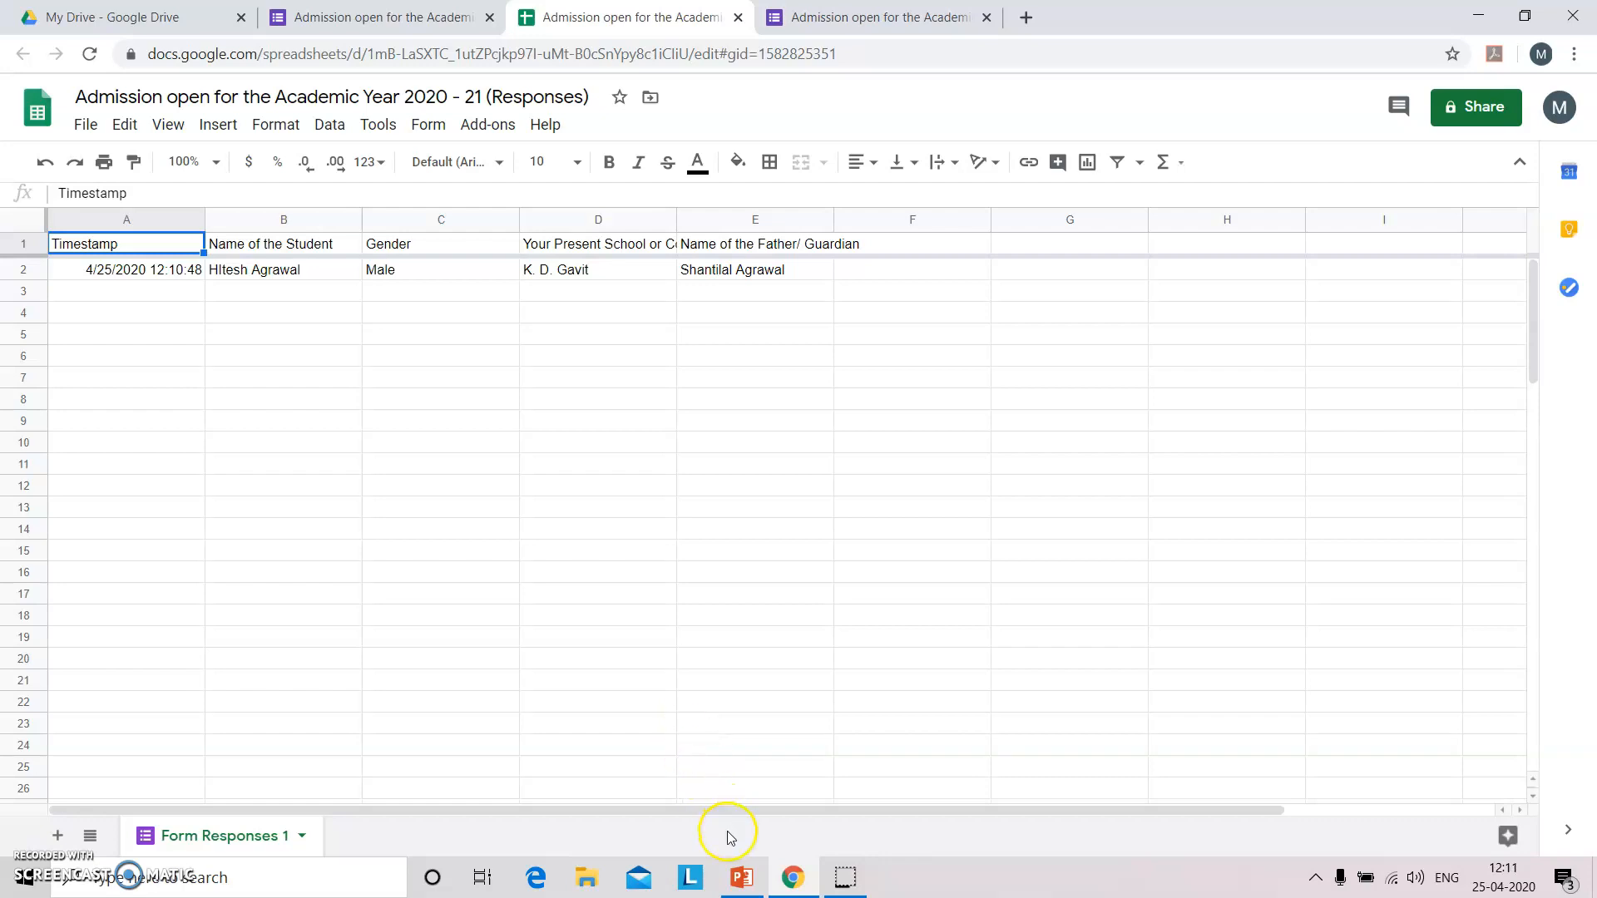
# Start the PowerPoint slide show from the current slide and advance to the Thank You slide.
pyautogui.click(741, 877)
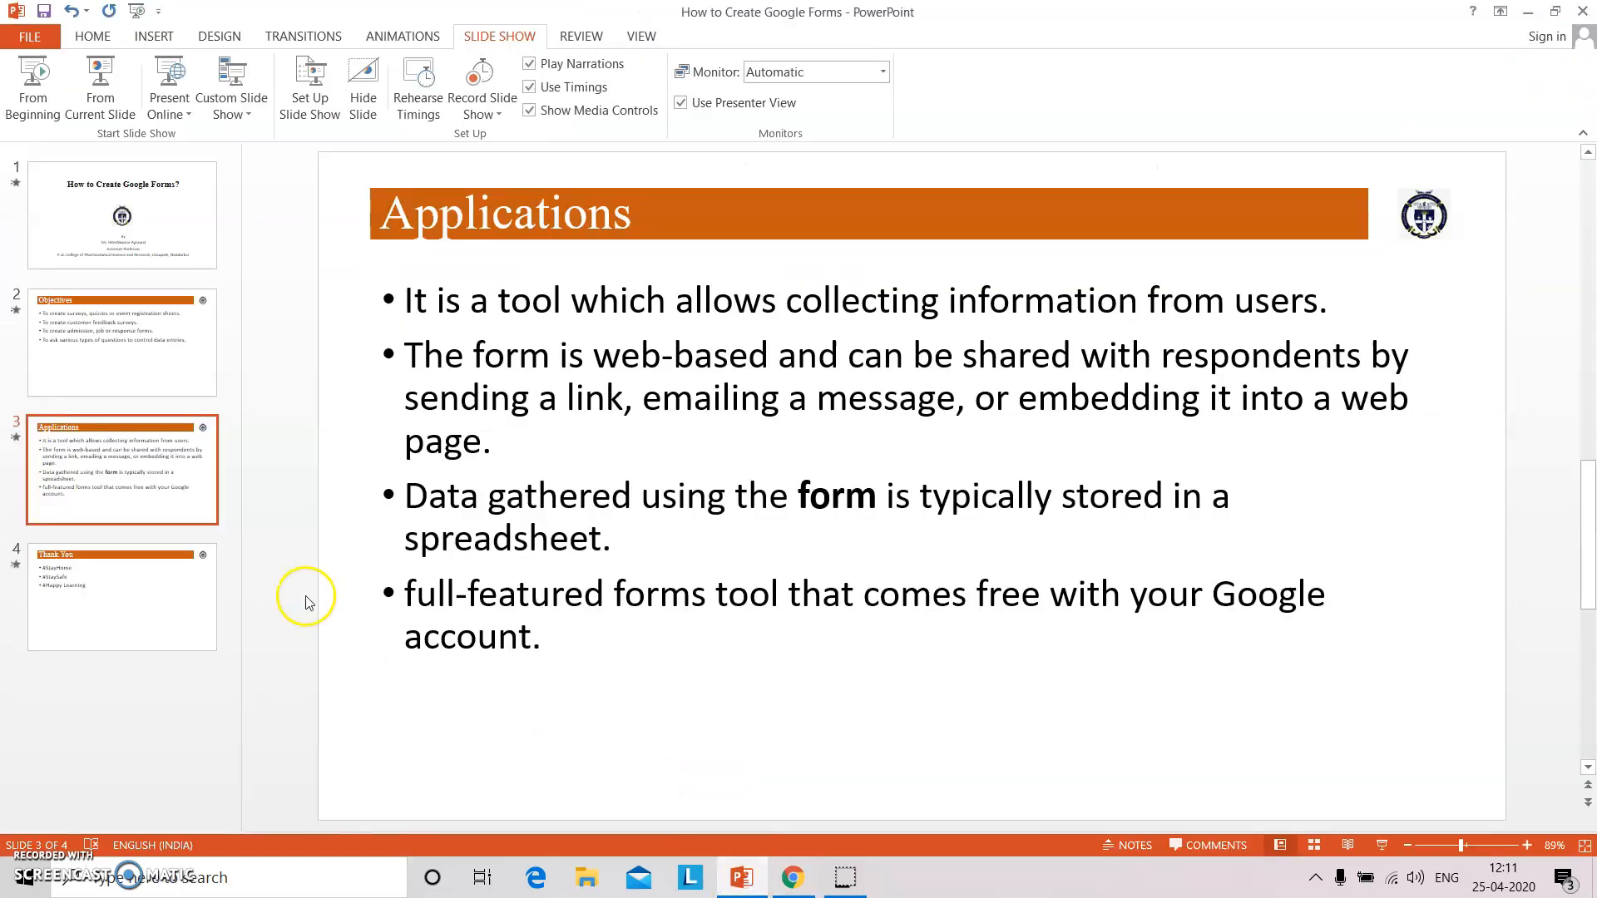
pyautogui.click(1382, 845)
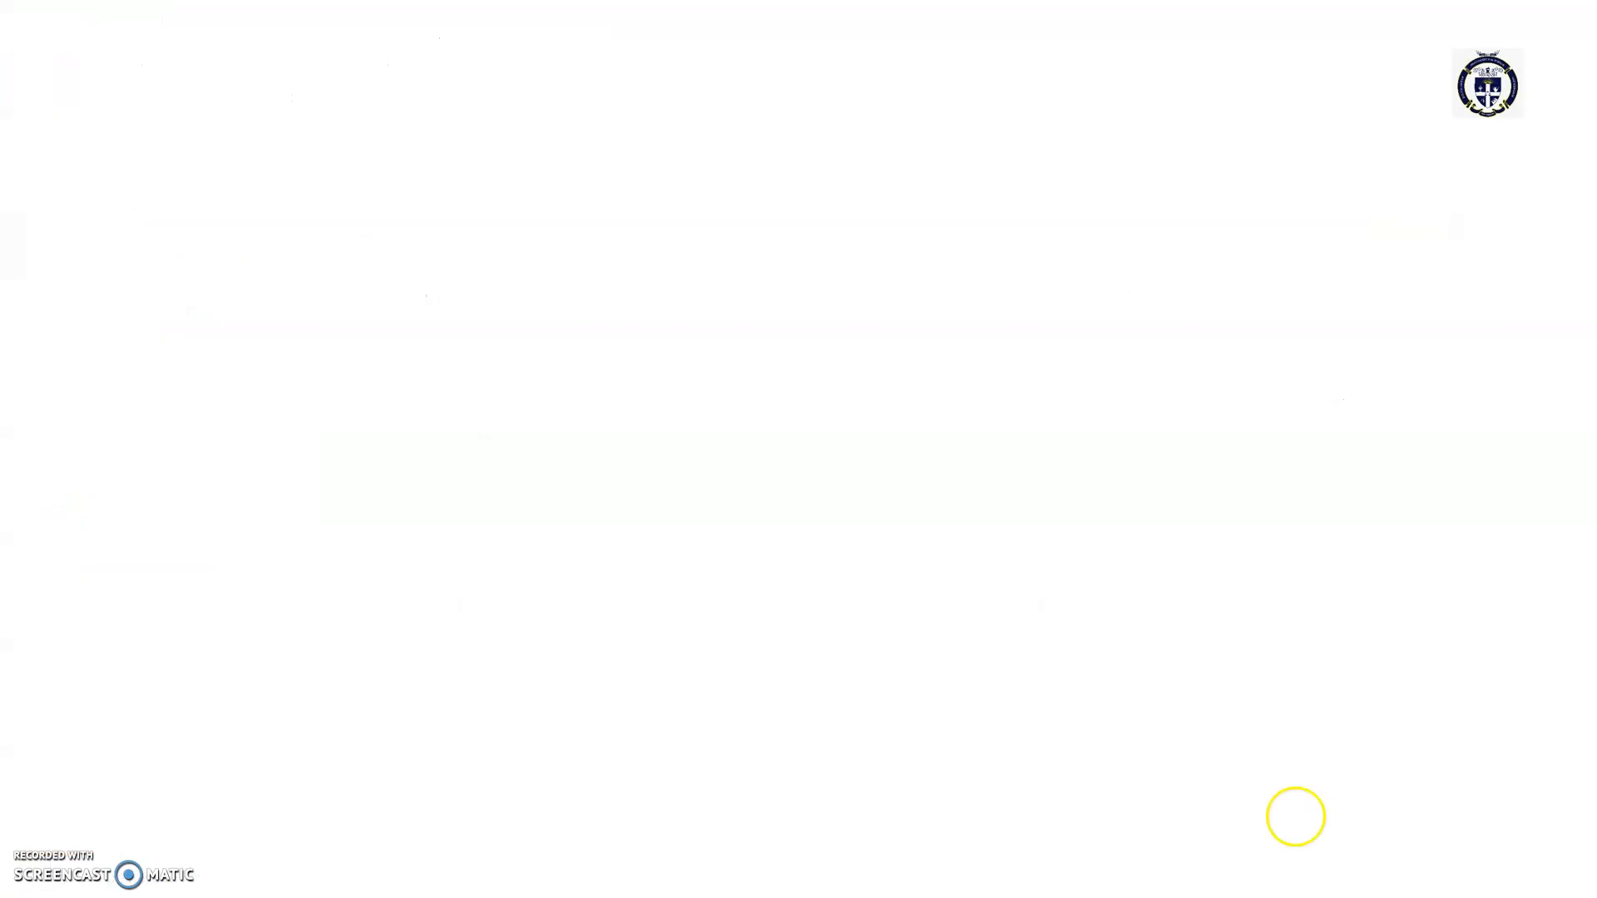
pyautogui.click(1097, 730)
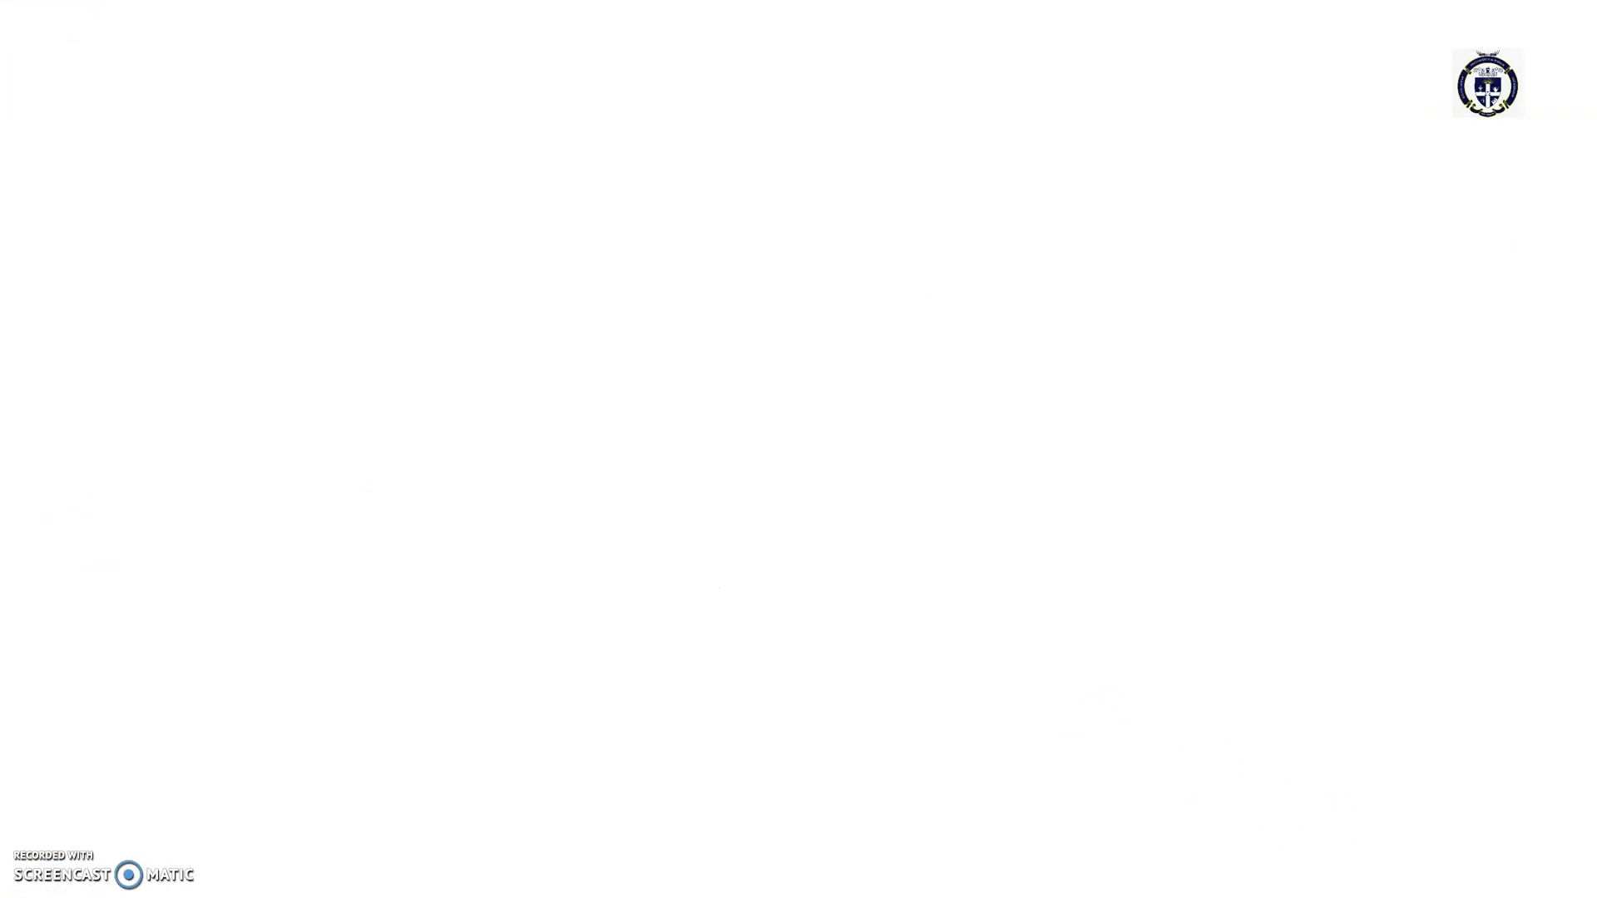